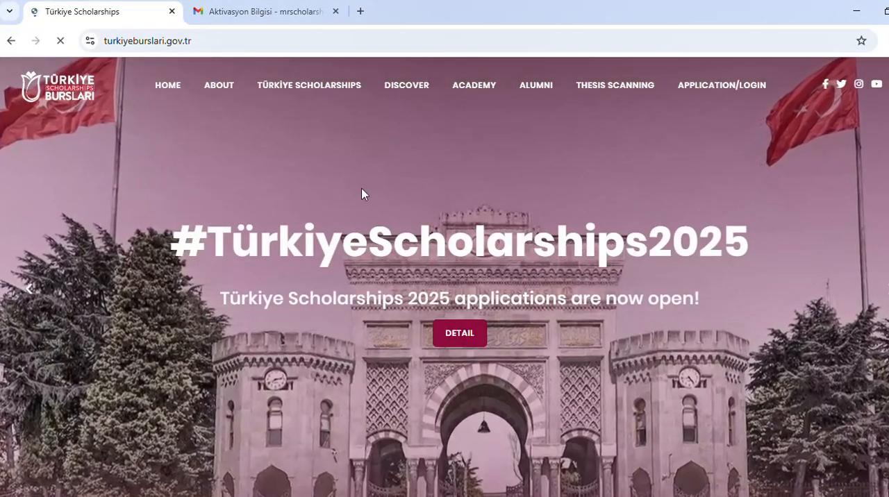
Step: Go to the application login page of Türkiye Scholarships and open the new-user registration form
scroll(362, 194, down, 10)
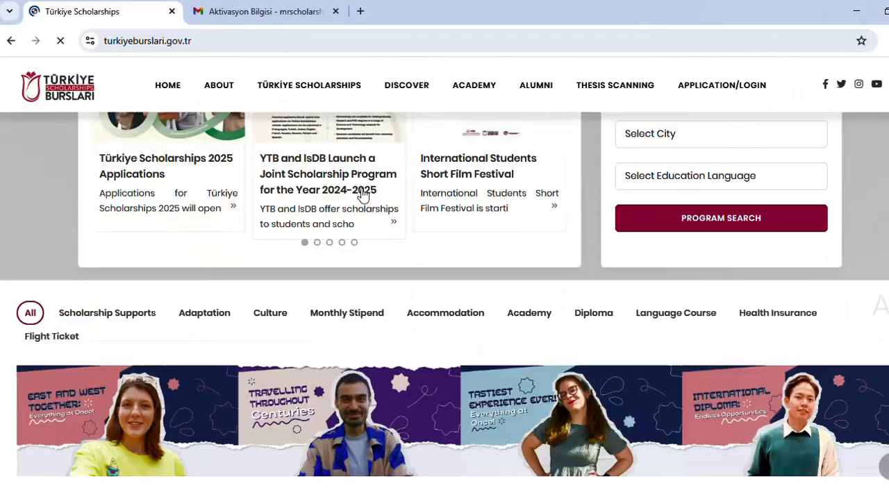
scroll(362, 194, up, 10)
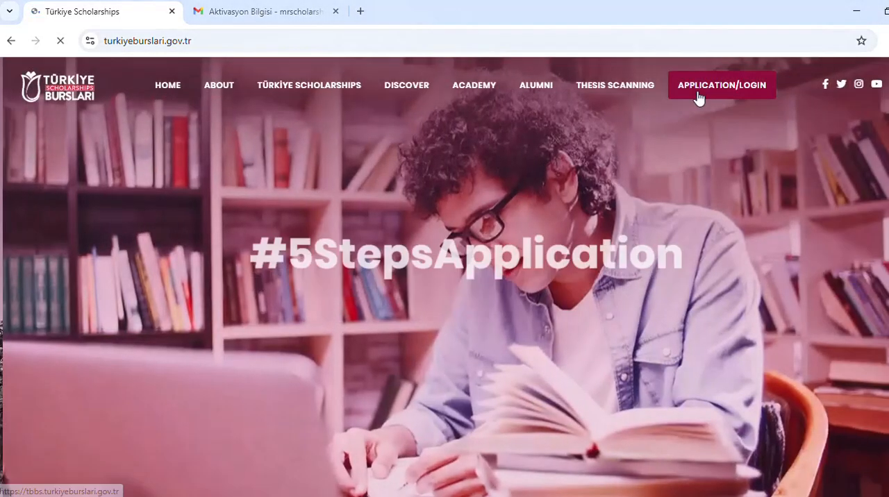
click(698, 95)
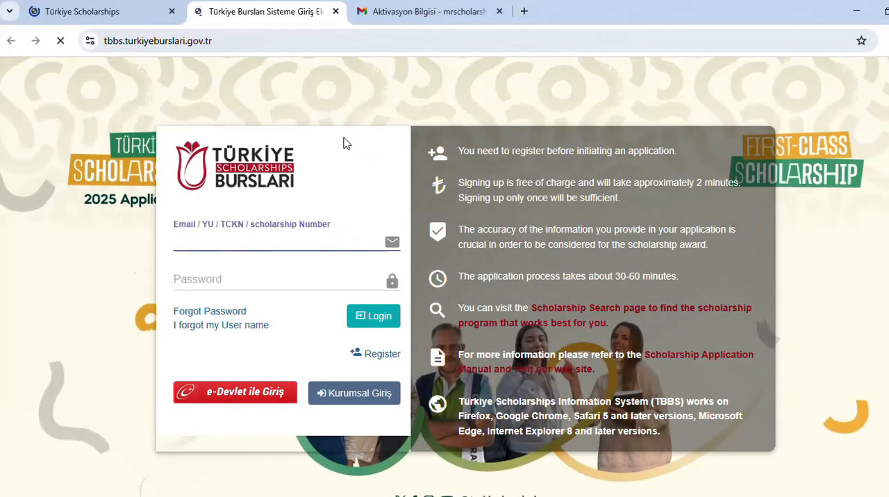
click(384, 357)
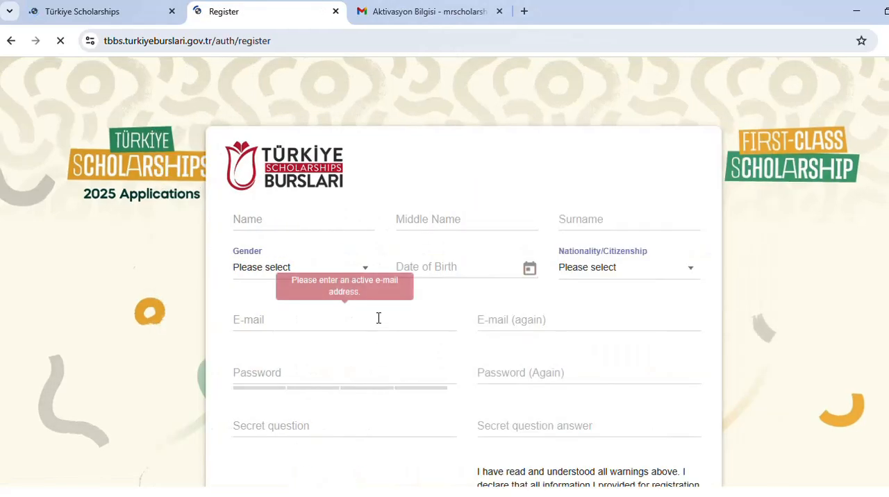
Step: Enter the applicant's first name and surname in the registration form and set the gender to Male
click(293, 215)
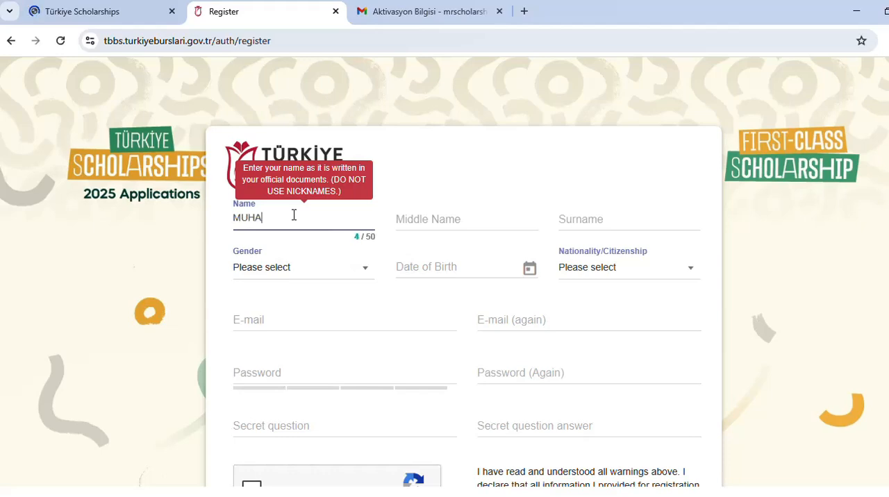
click(559, 218)
text(OMER)
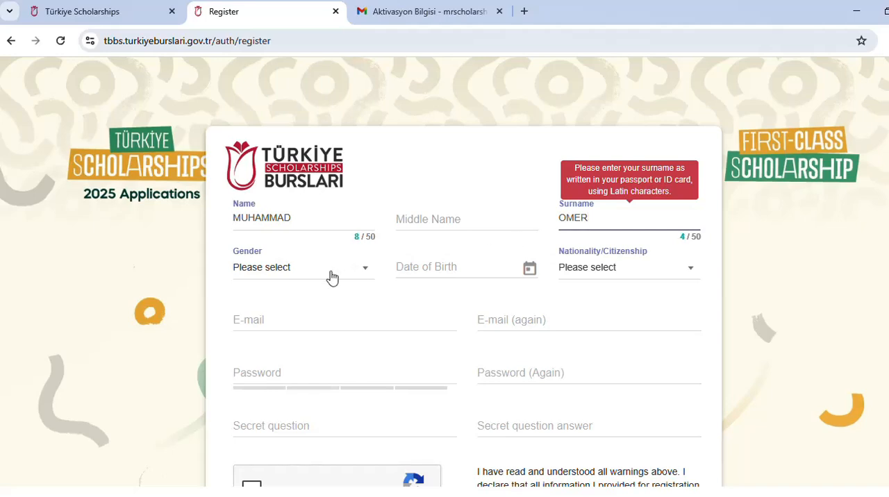
click(332, 278)
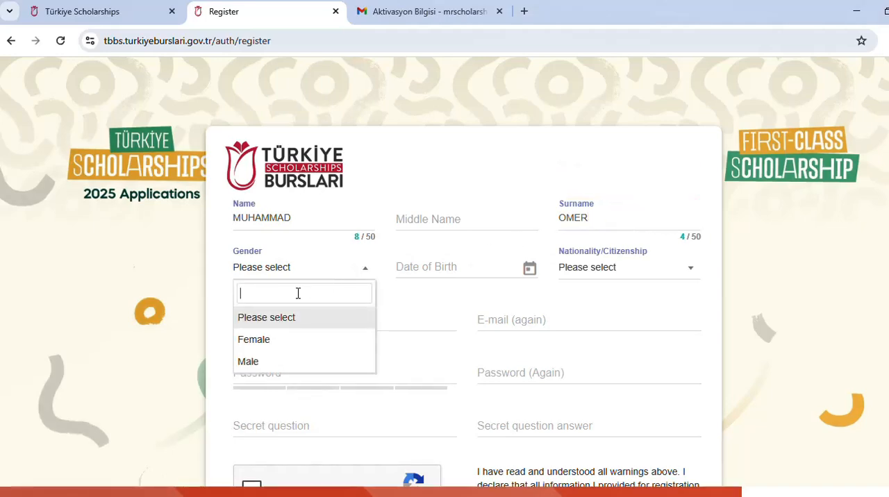
click(294, 362)
Step: Set the applicant's date of birth by choosing the year, month and day in the calendar
click(453, 279)
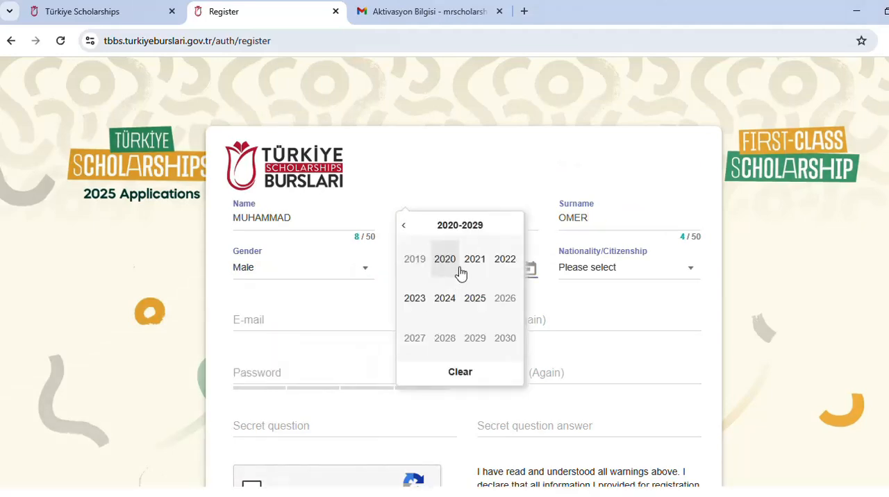
click(405, 226)
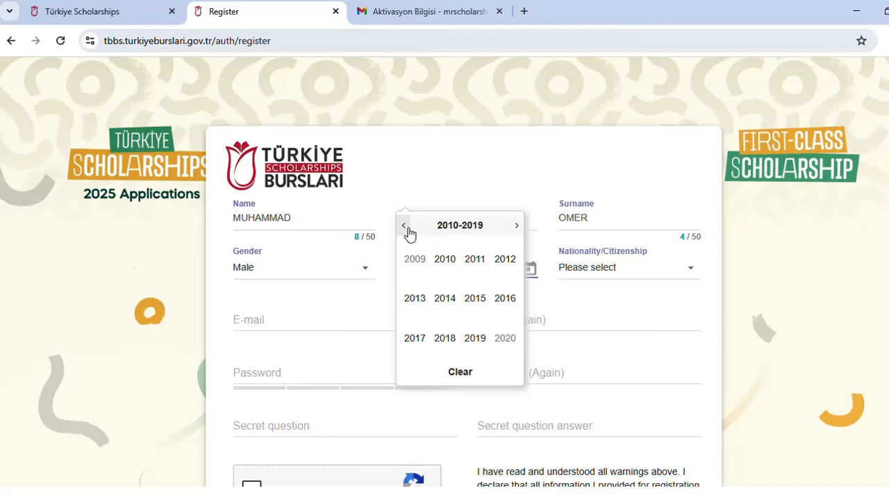
click(407, 228)
click(444, 259)
click(453, 259)
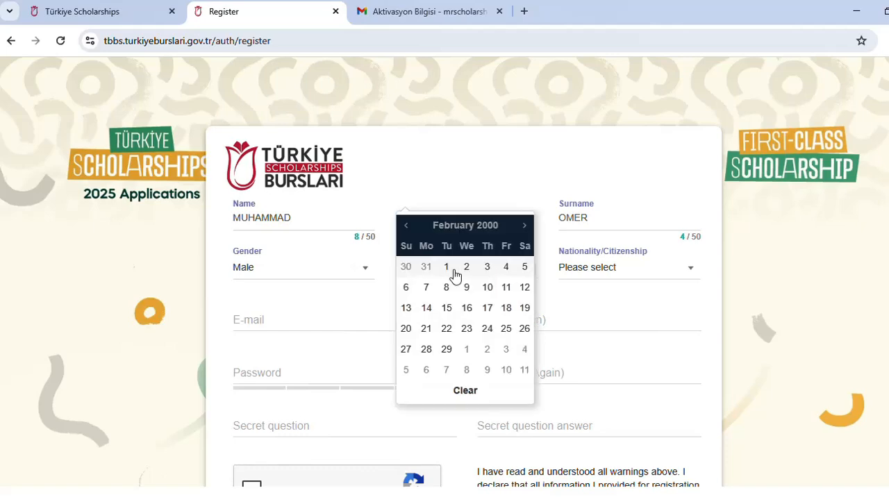
click(466, 266)
Step: Set the nationality/citizenship to Pakistan
click(589, 272)
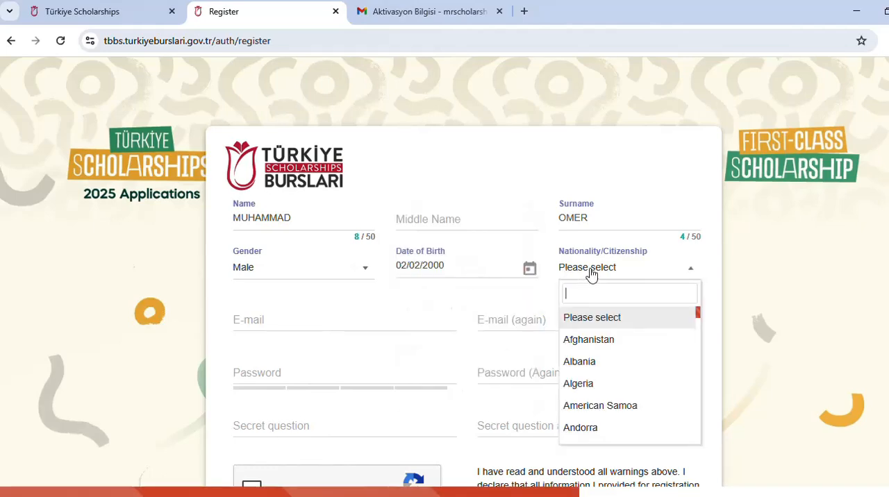
text(p)
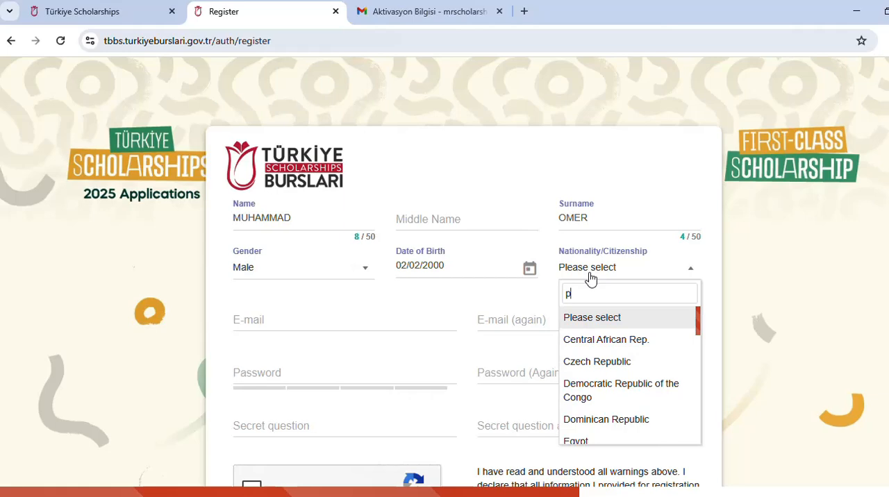
text(a)
click(617, 394)
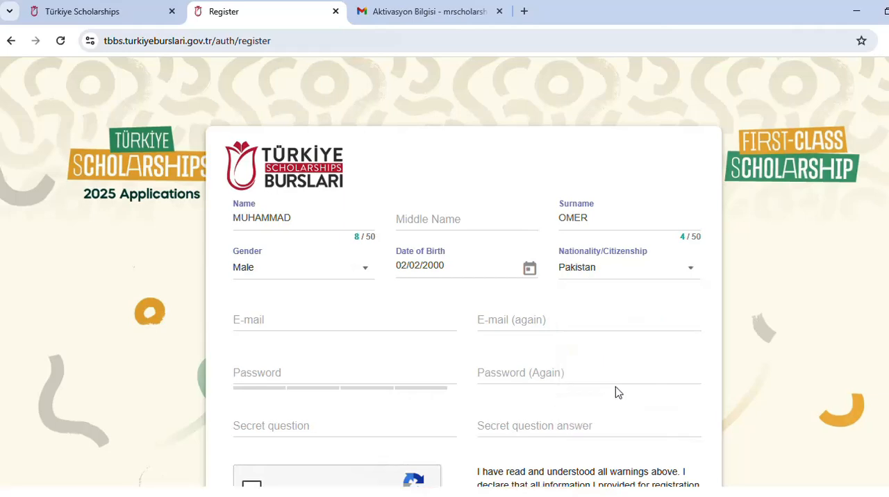
Step: Fill in the e-mail, password and secret question fields, complete the reCAPTCHA and approval checks, and save the registration
click(306, 320)
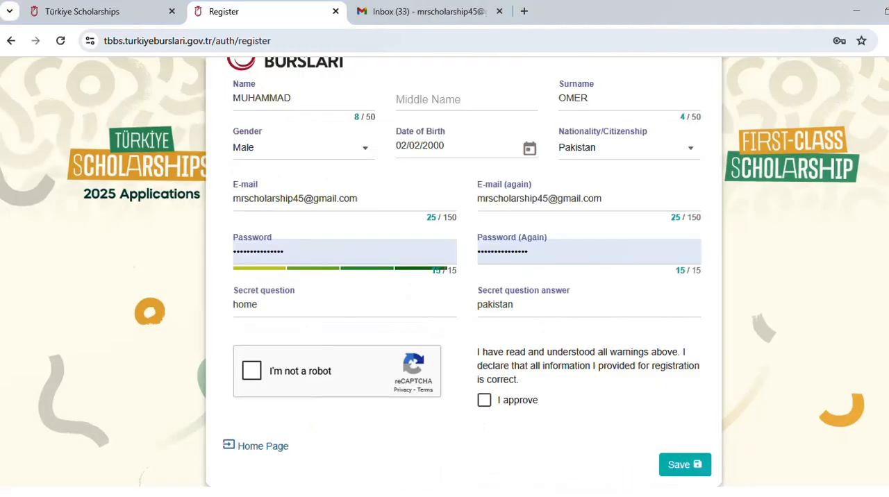
click(251, 371)
click(484, 400)
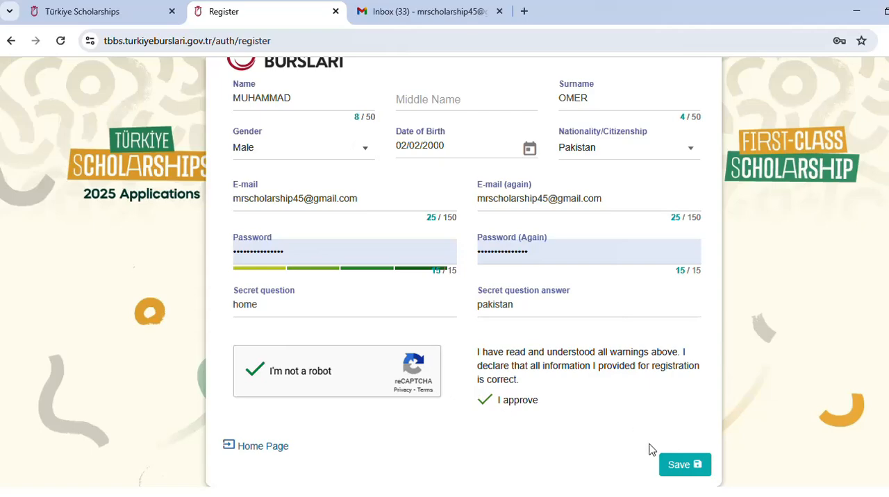
click(680, 466)
click(443, 379)
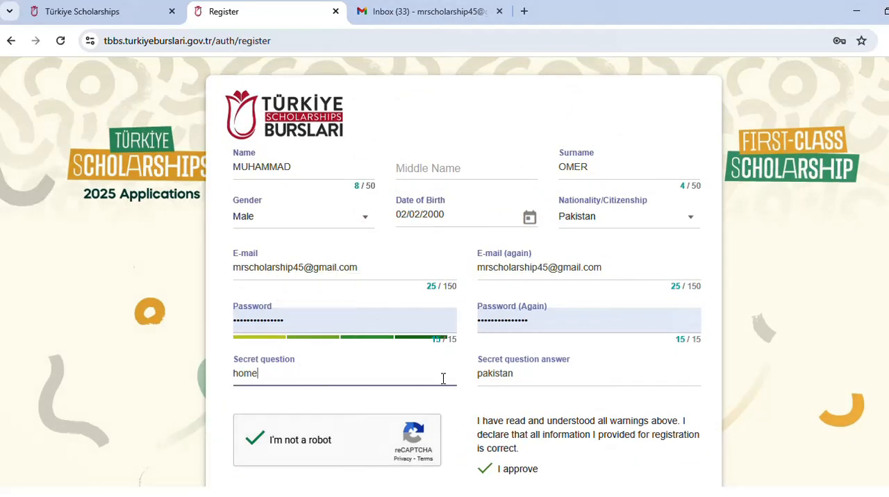
scroll(520, 391, down, 1)
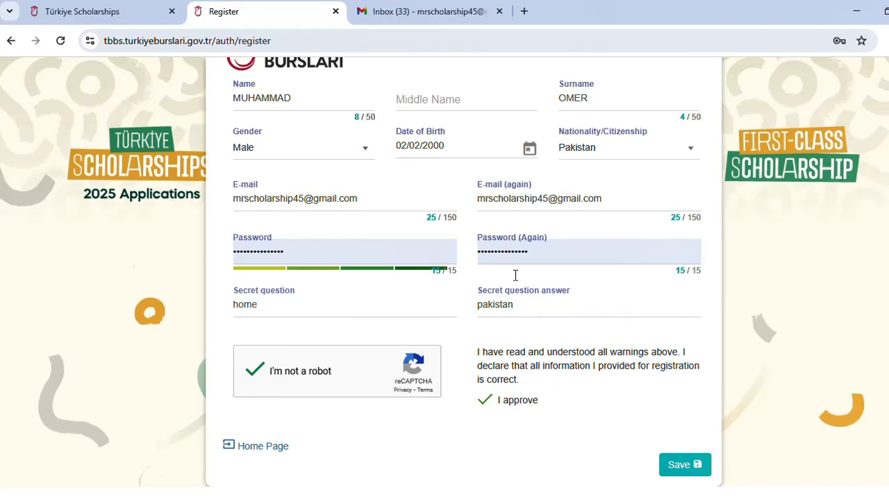
Step: Switch to Gmail and follow the account confirmation link in the activation e-mail
click(427, 11)
scroll(400, 306, down, 10)
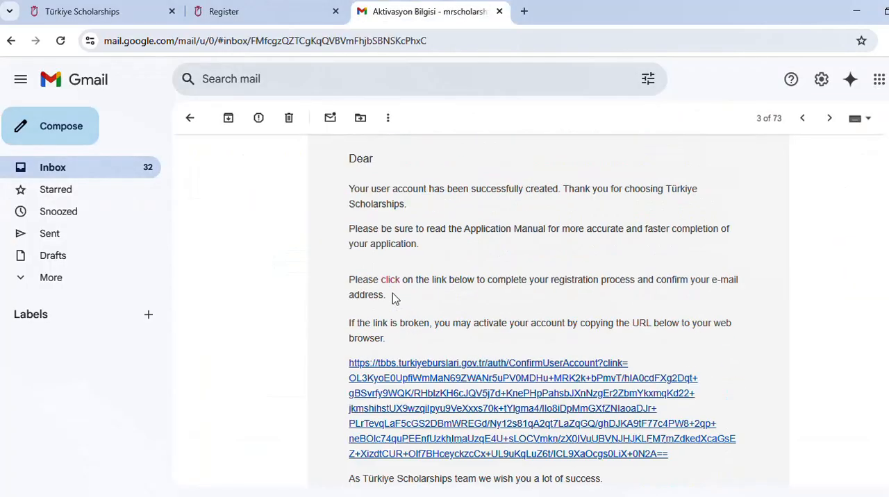
scroll(392, 299, down, 2)
scroll(382, 283, up, 10)
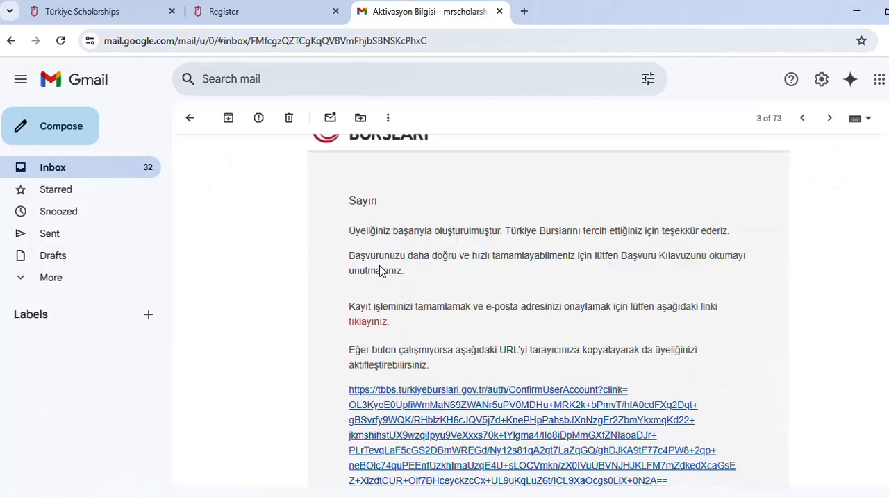
scroll(380, 271, down, 3)
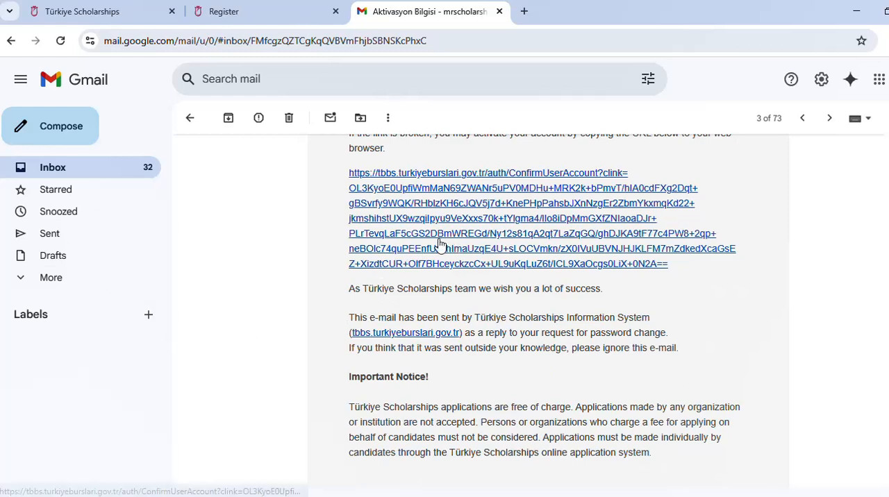
click(420, 230)
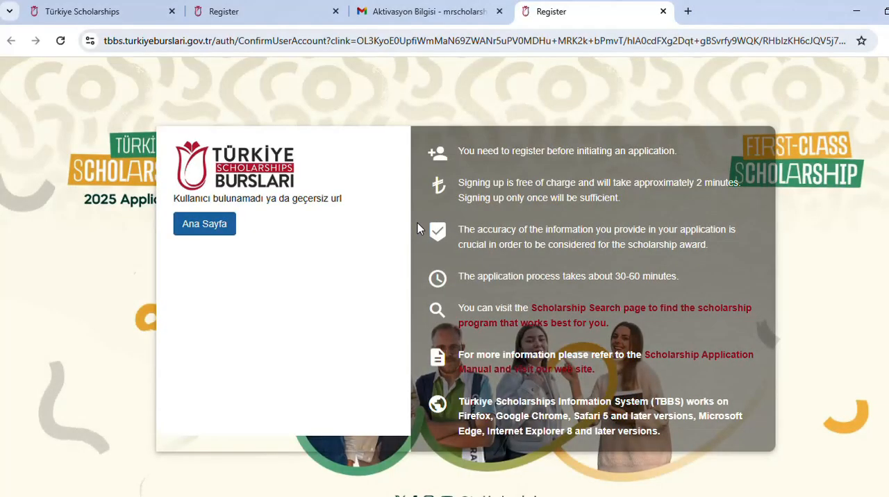
Step: Return to the login page, log in with the account e-mail and password, and update the password saved in the browser
click(220, 228)
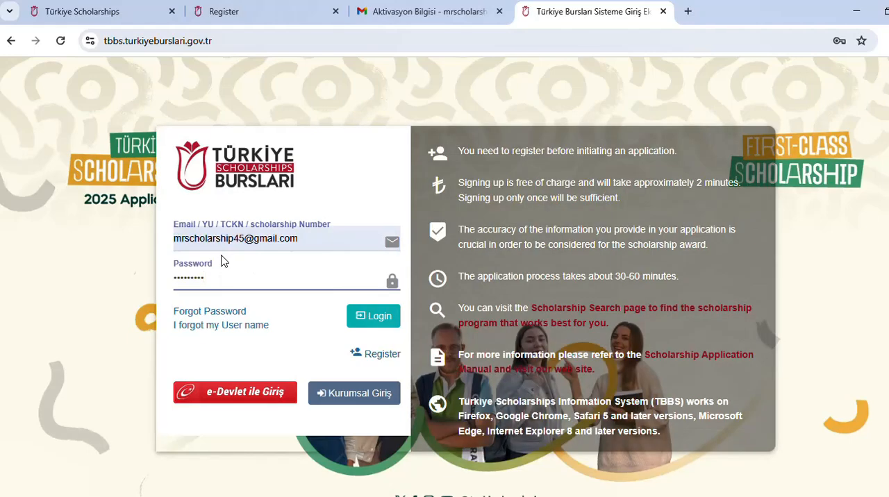
click(368, 322)
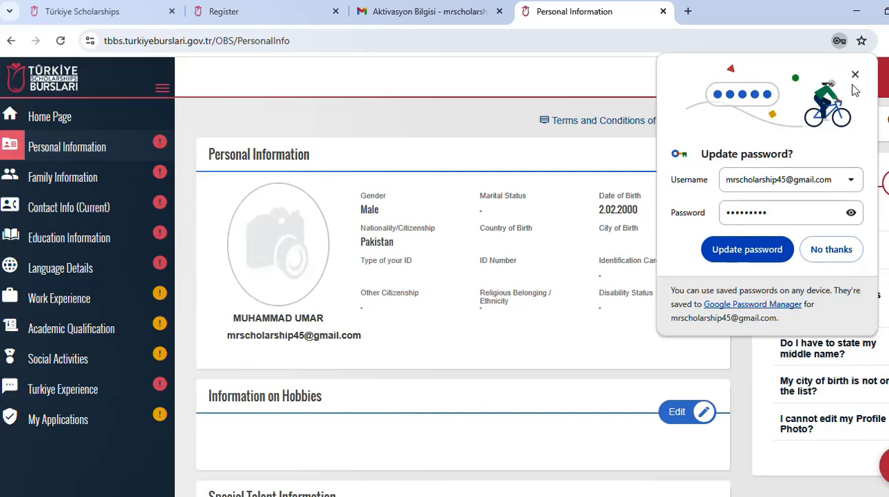
click(777, 245)
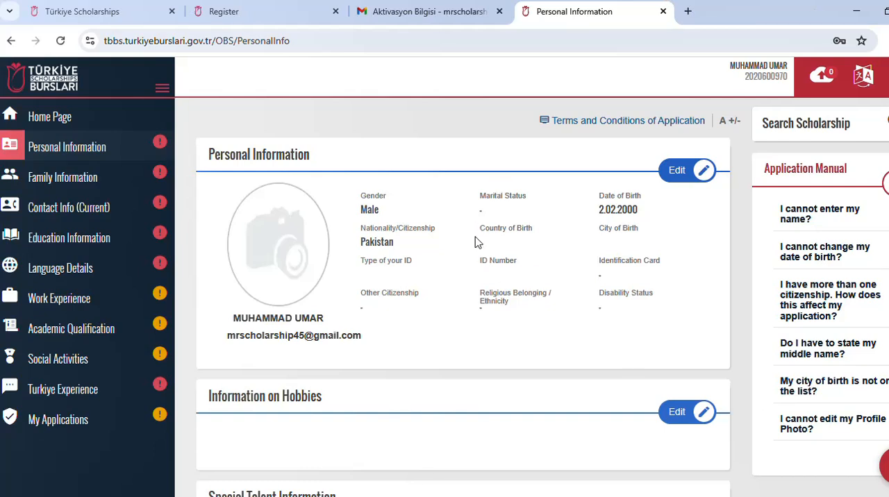
Step: Open the Personal Information section for editing and set the marital status to Single
click(685, 172)
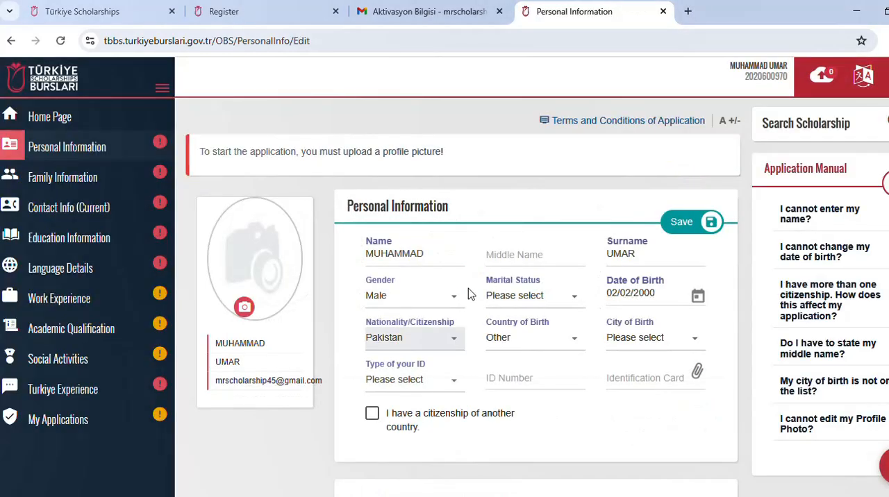
click(574, 297)
click(541, 470)
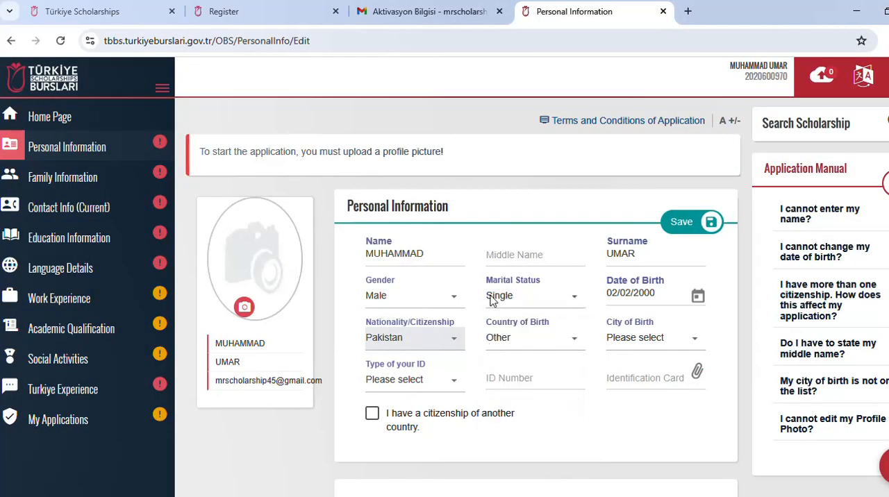
Step: Set the country of birth to Pakistan and the city of birth to Lahore
click(663, 345)
click(526, 338)
click(520, 267)
click(640, 334)
scroll(652, 264, down, 10)
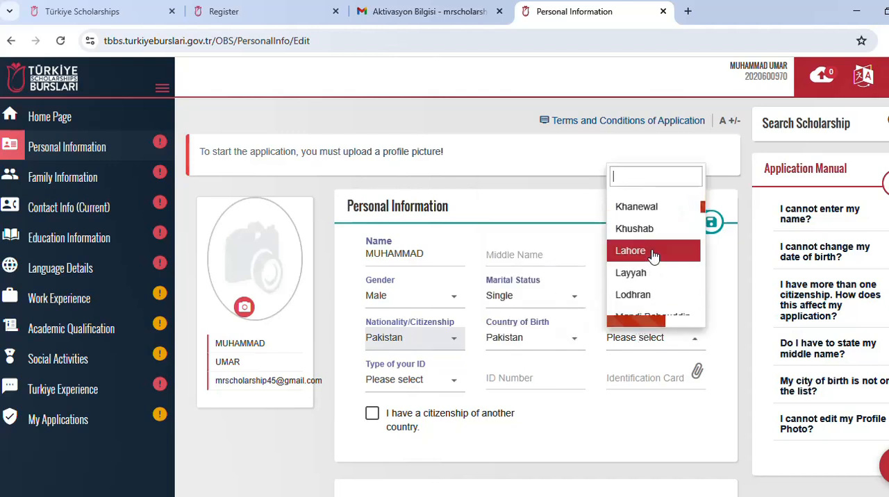
text(lah)
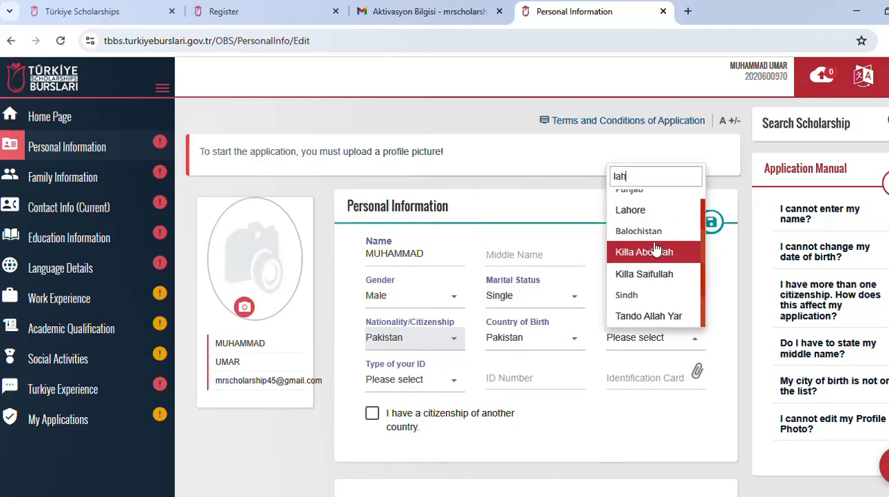
click(633, 206)
Step: Choose Passport as the ID type and enter the passport number, passport type NORMAL and country code PK
scroll(545, 314, down, 1)
click(393, 318)
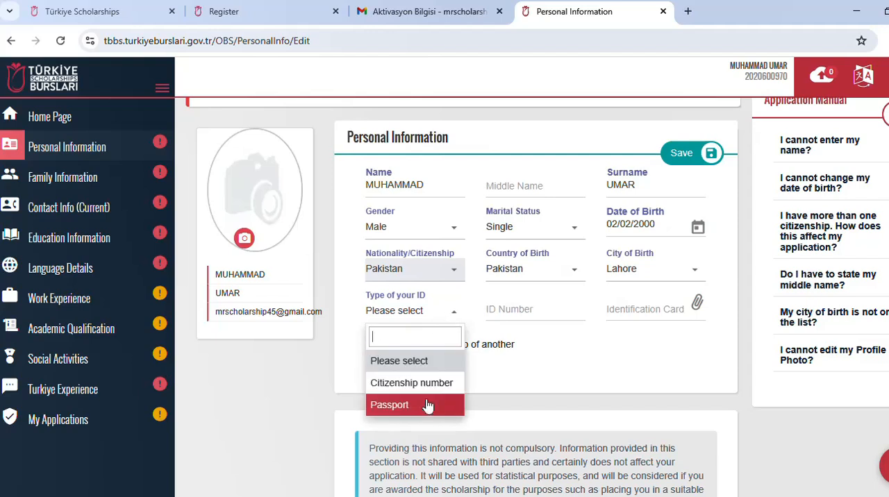
click(427, 460)
click(440, 355)
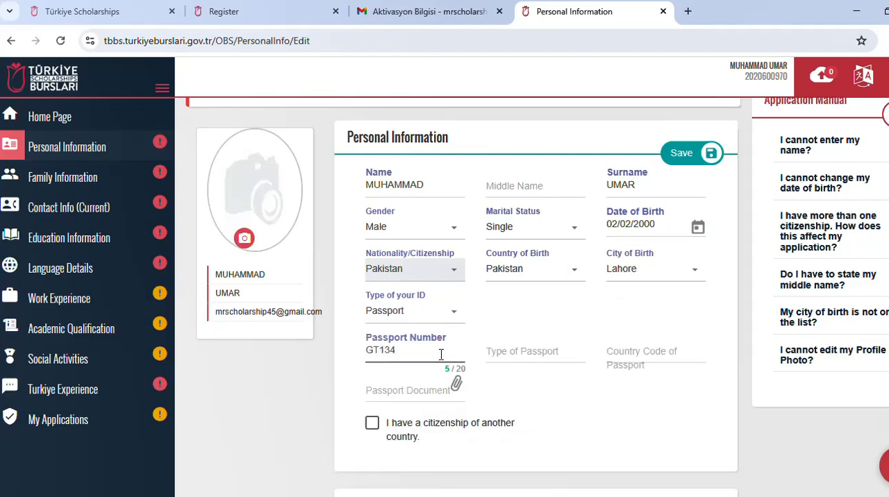
click(531, 355)
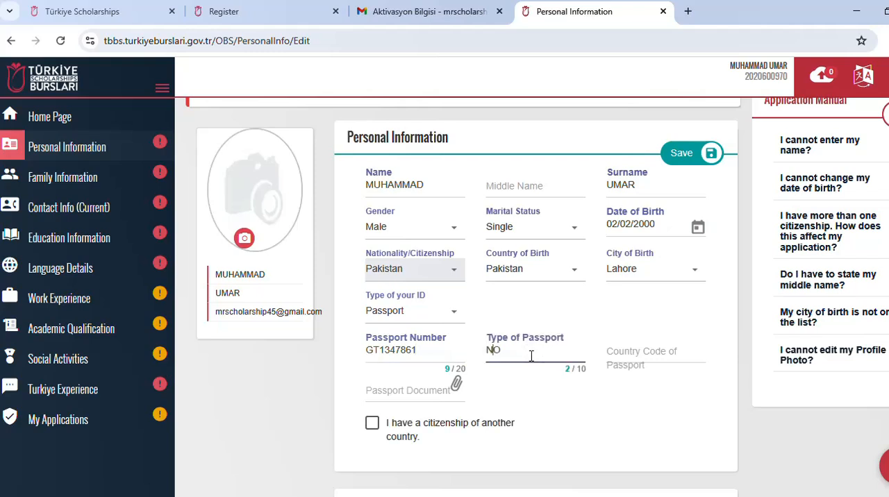
click(646, 355)
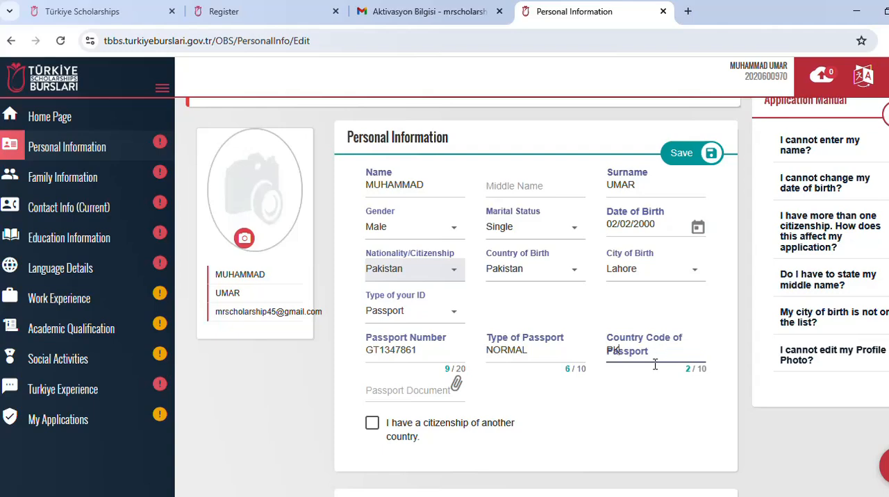
scroll(500, 337, down, 1)
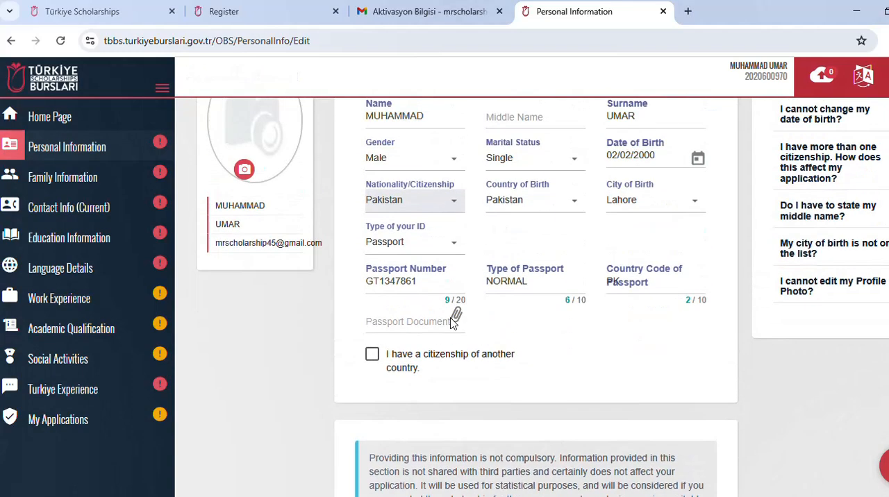
click(411, 323)
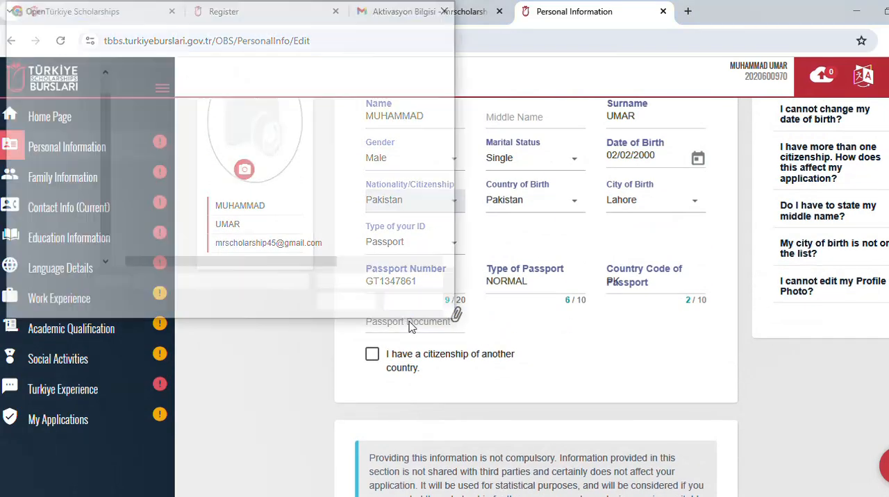
click(418, 304)
scroll(565, 367, down, 2)
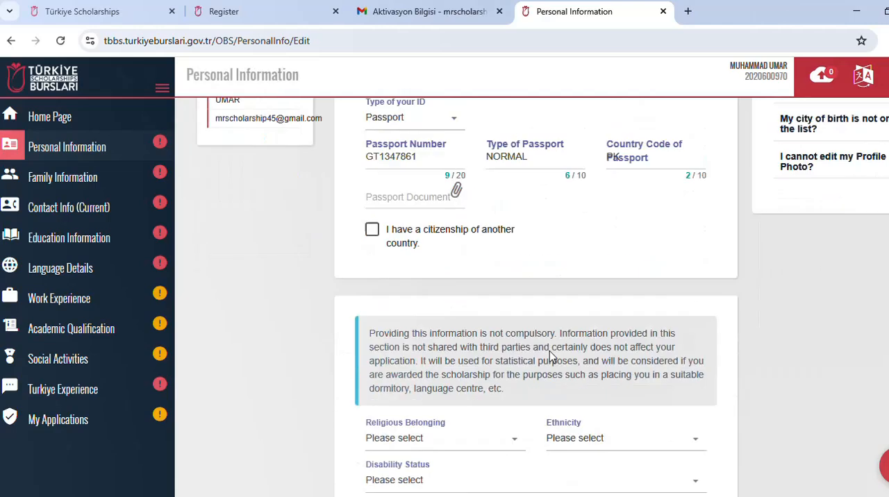
click(486, 415)
text(MM)
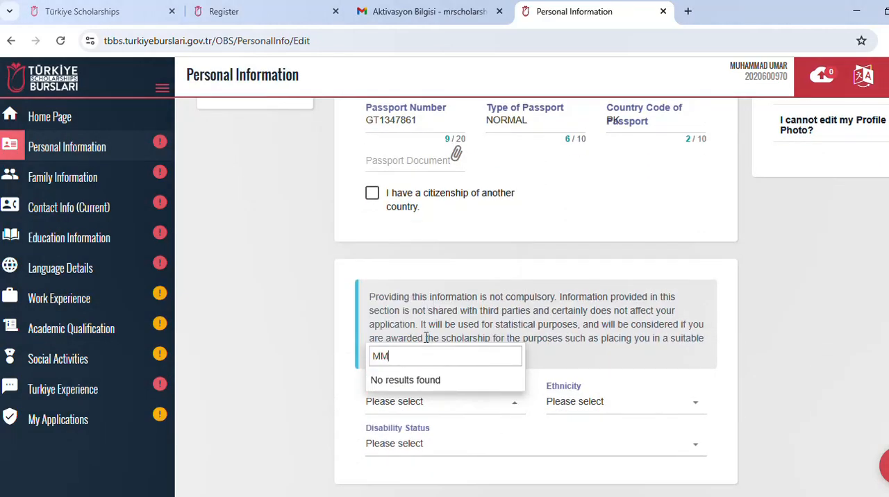
key(BackSpace)
text(U)
click(476, 411)
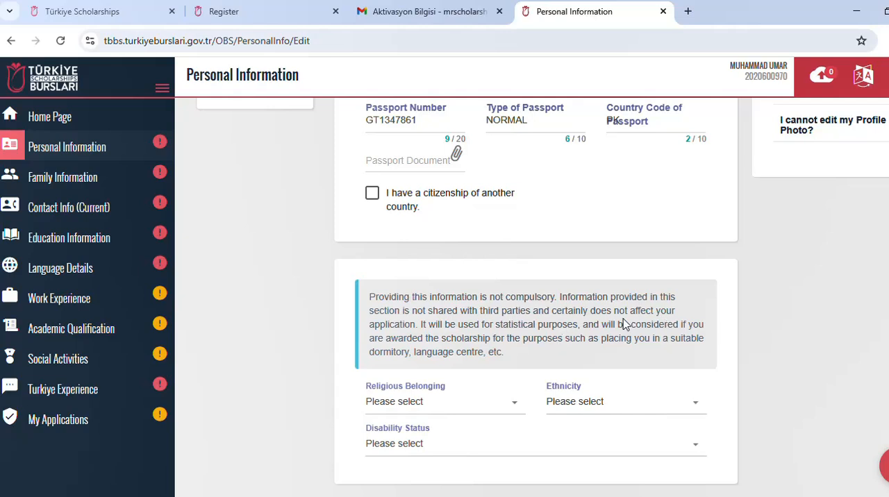
Step: Set the religious belonging to Islam
click(487, 404)
scroll(479, 354, down, 10)
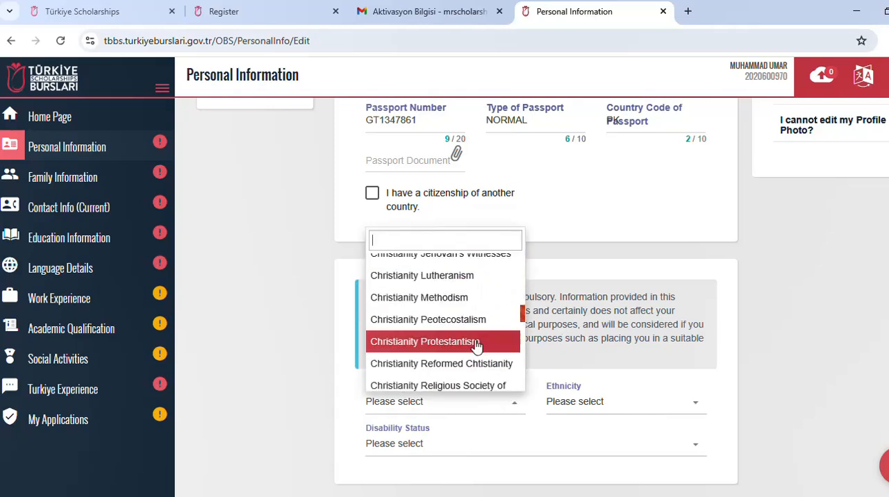
scroll(475, 345, down, 5)
scroll(440, 292, up, 2)
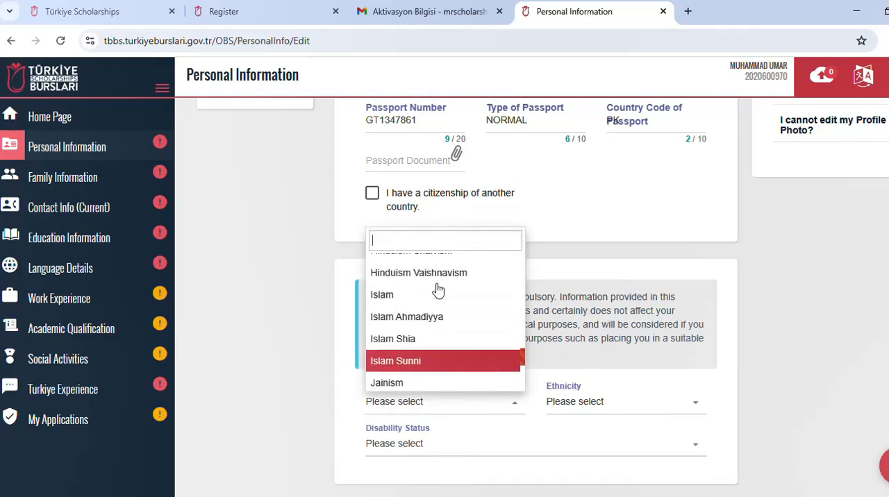
click(438, 295)
Step: Leave the ethnicity unselected and set the disability status to "I dont have any disability."
click(606, 407)
click(606, 407)
click(606, 407)
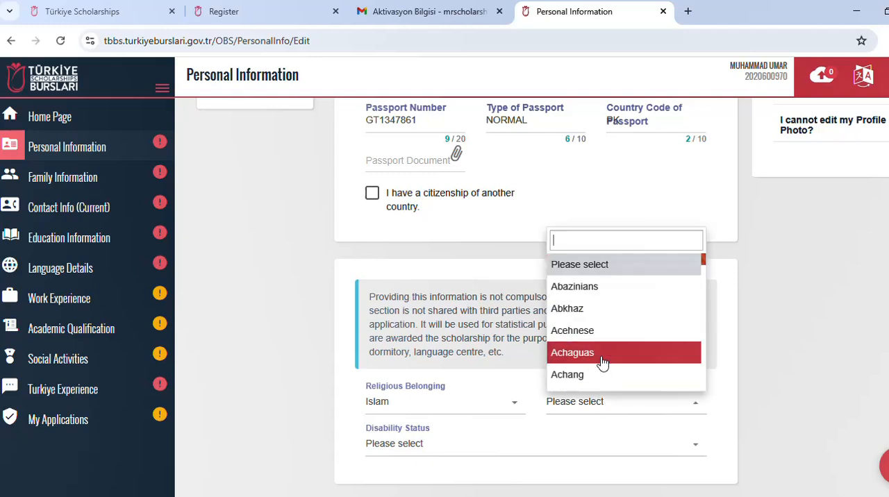
click(472, 445)
click(461, 452)
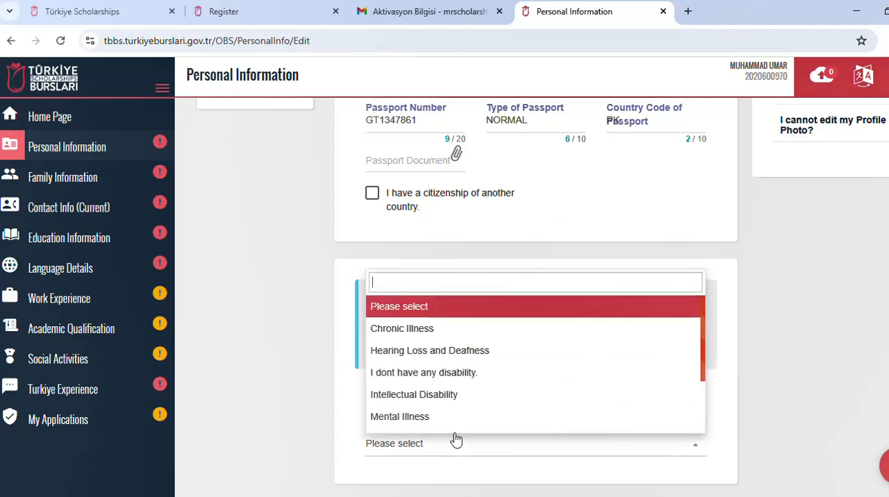
click(443, 375)
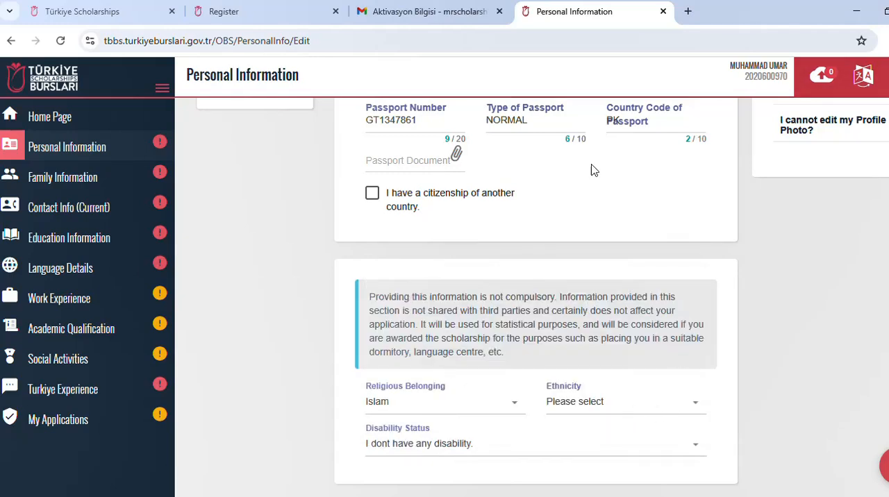
Step: Try to save the personal information without a passport document
scroll(591, 324, up, 5)
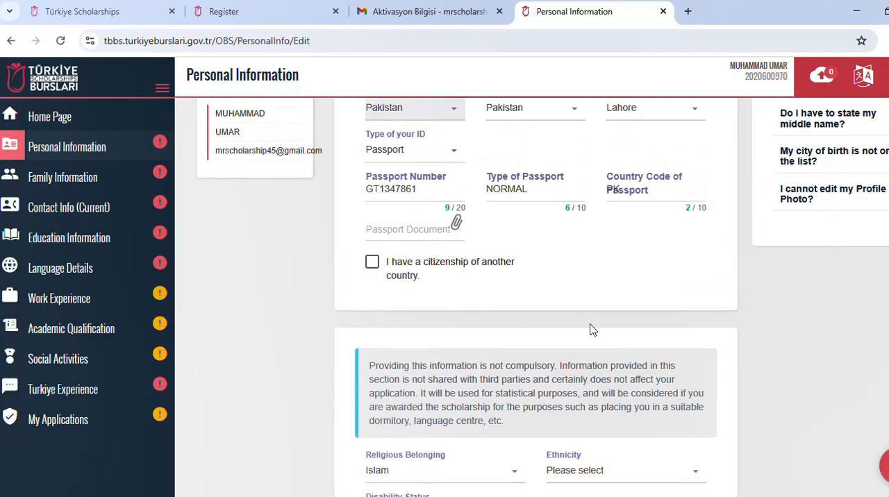
click(695, 229)
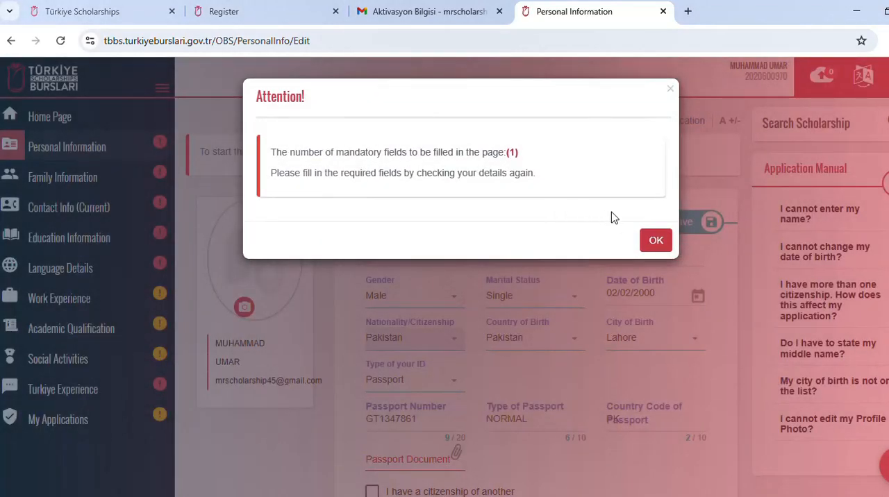
click(656, 241)
Step: Attach the datiaccesso PDF from Downloads as the passport document and save the personal information
scroll(555, 341, down, 2)
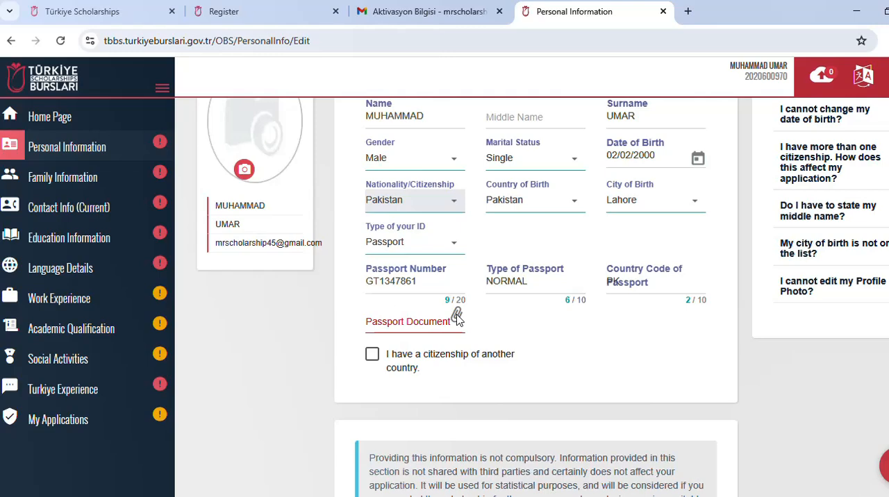
click(377, 318)
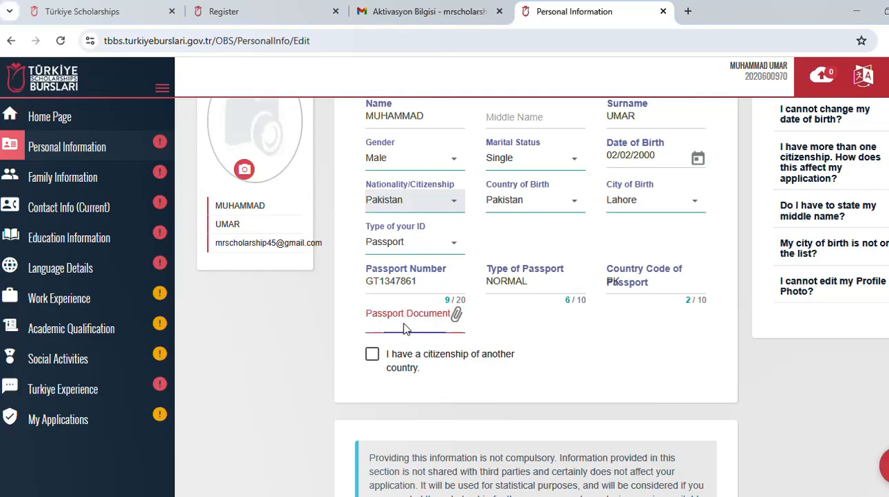
click(204, 236)
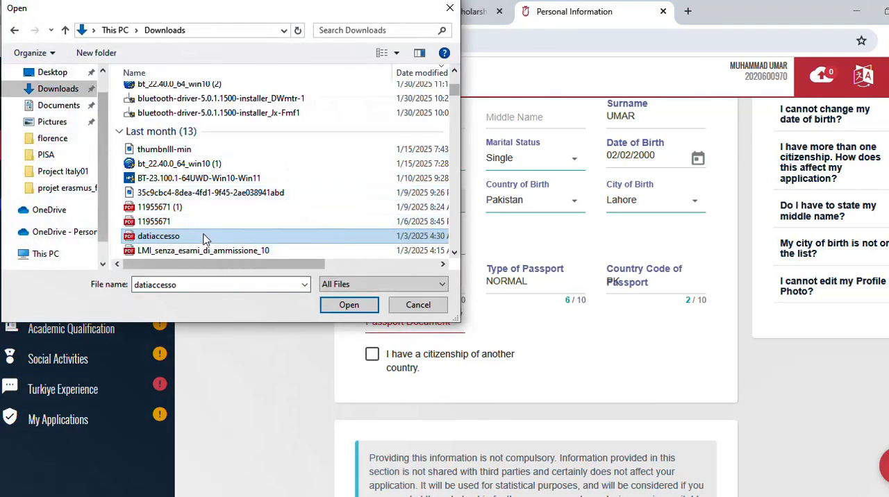
double_click(204, 236)
scroll(484, 334, up, 3)
click(677, 221)
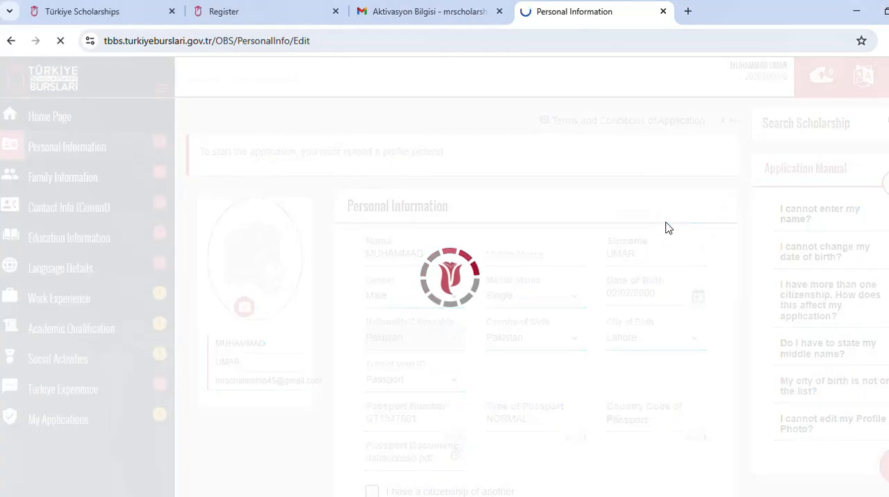
Step: Open Information on Hobbies for editing and select Book, Computer, Music and Automotive as hobbies
scroll(486, 271, down, 1)
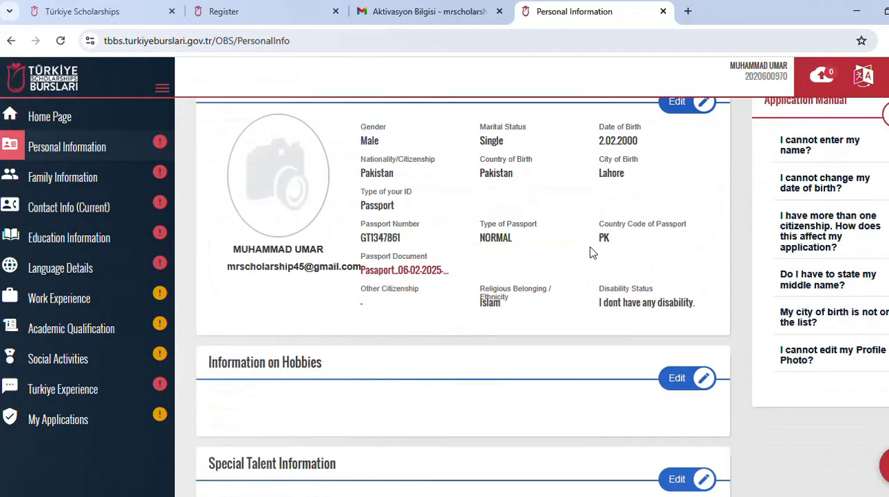
scroll(573, 252, down, 2)
click(673, 261)
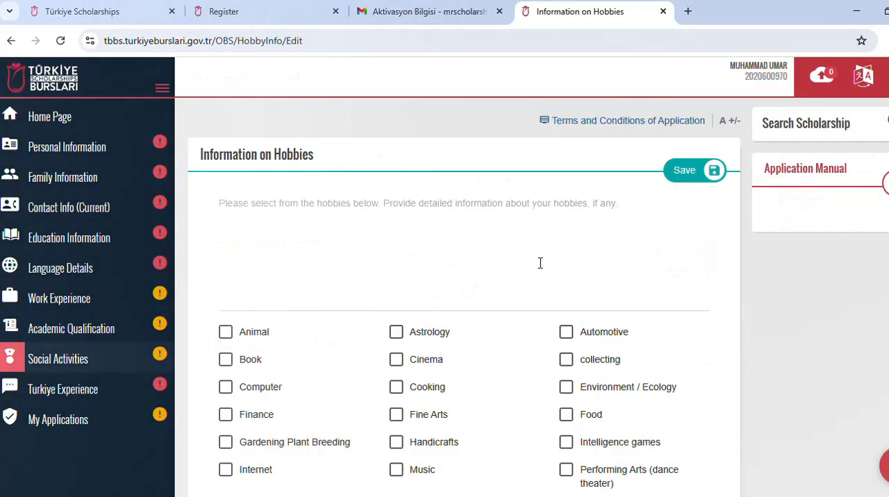
scroll(540, 261, down, 2)
click(226, 250)
click(226, 222)
click(395, 332)
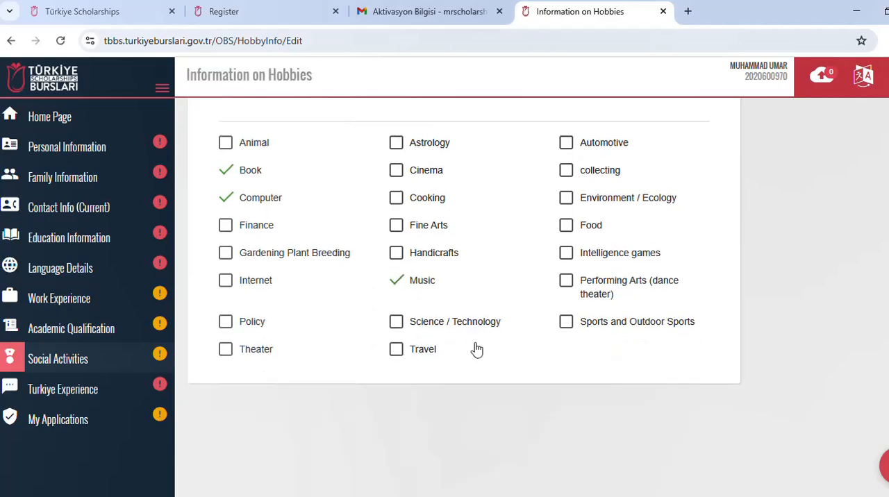
scroll(589, 303, up, 2)
click(567, 333)
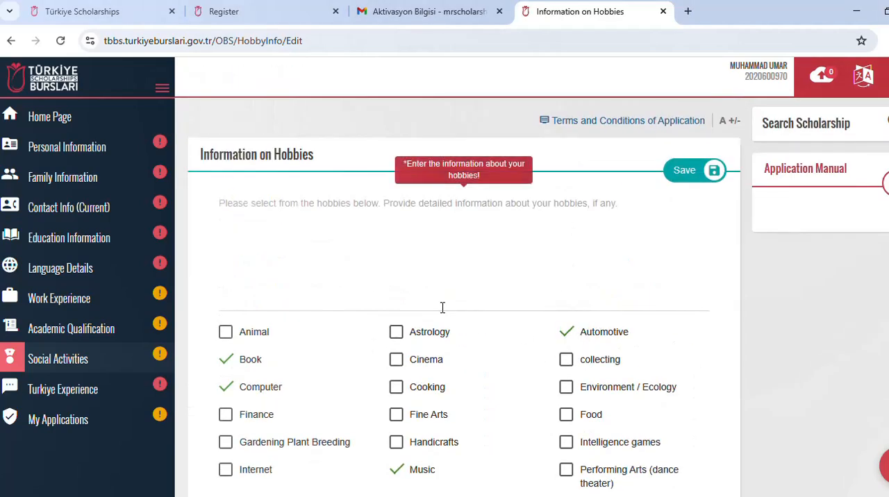
Step: Enter READING BOOKS as the detailed hobby information and save the hobbies
click(271, 200)
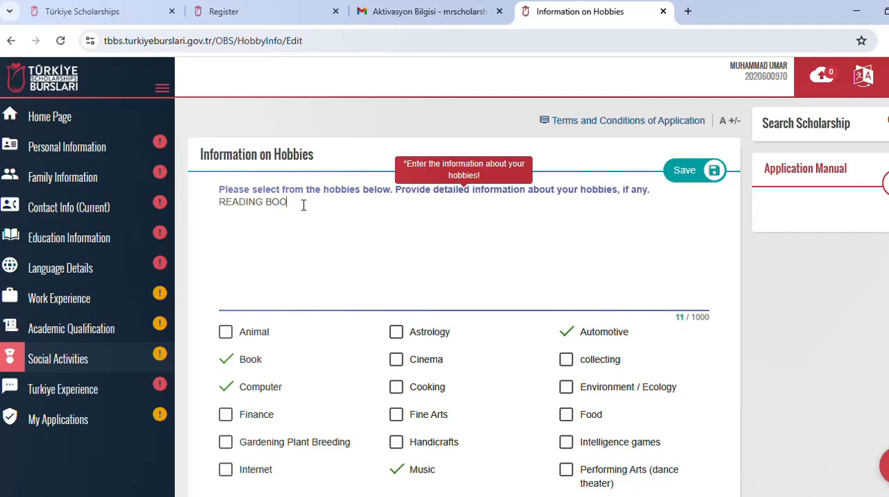
scroll(615, 280, down, 3)
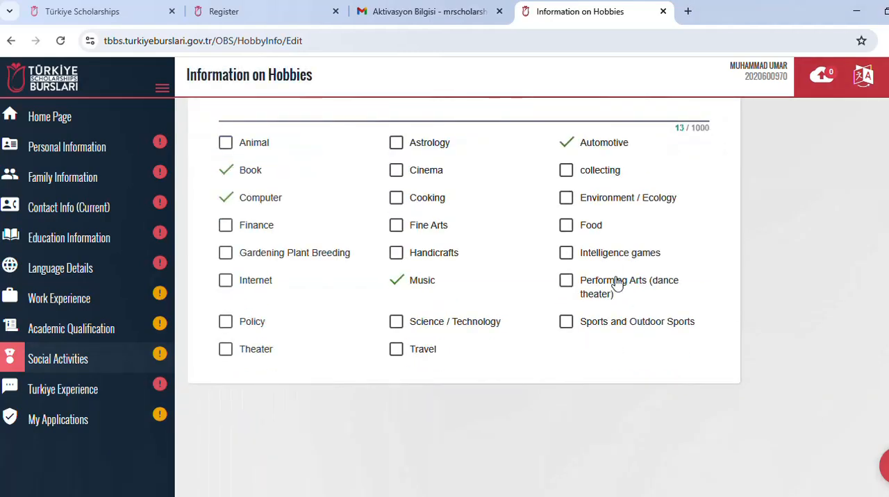
scroll(615, 280, up, 3)
click(688, 179)
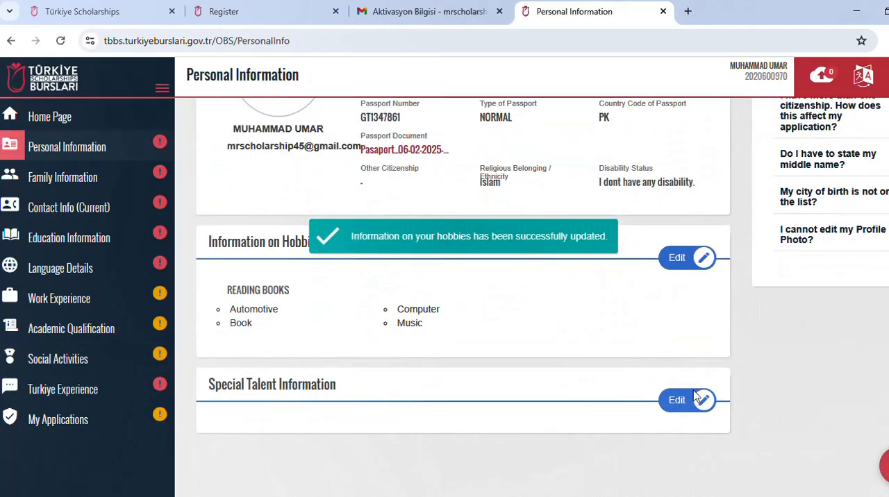
Step: Open Special Talent Information for editing, select one talent from the Sport group, and save it
click(696, 397)
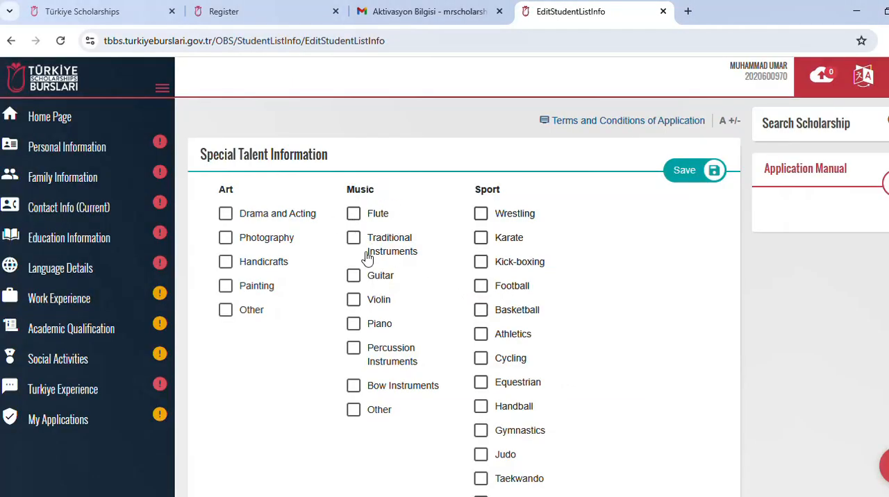
scroll(364, 259, down, 4)
scroll(365, 264, up, 4)
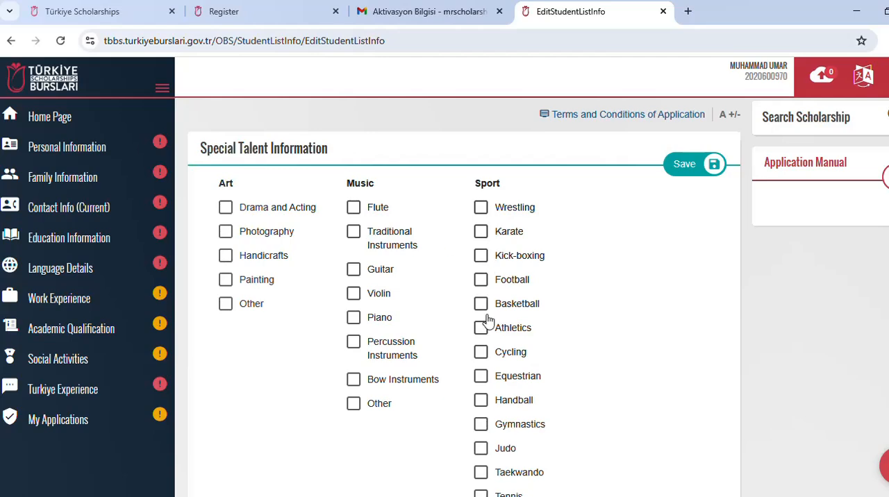
scroll(489, 344, down, 1)
click(482, 214)
scroll(486, 229, up, 1)
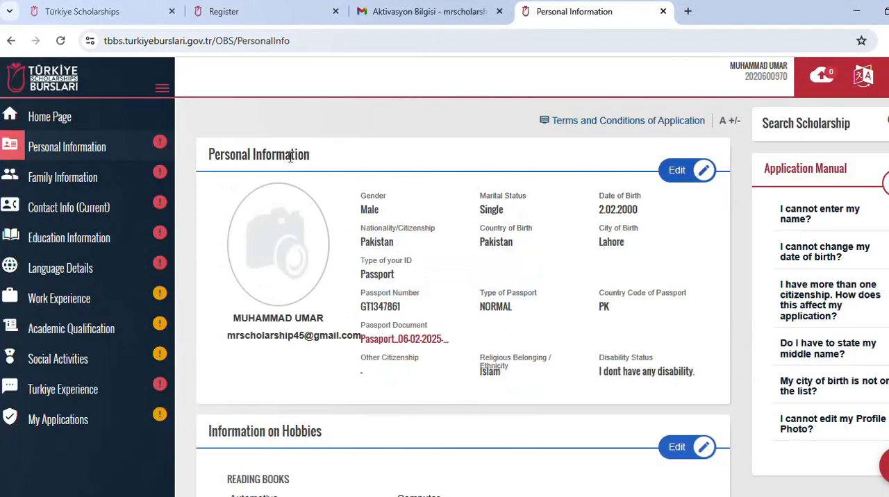
Step: Open Family Information, enter the mother's name, and answer Yes to whether she is alive
click(82, 182)
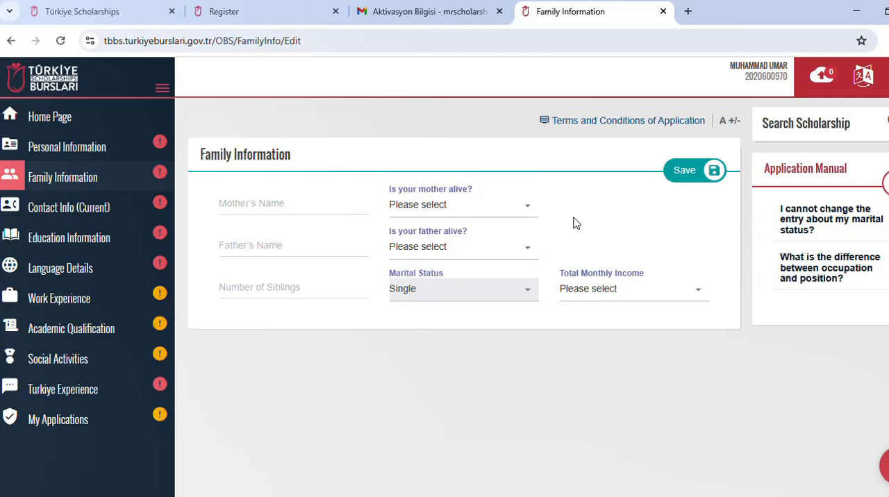
click(323, 207)
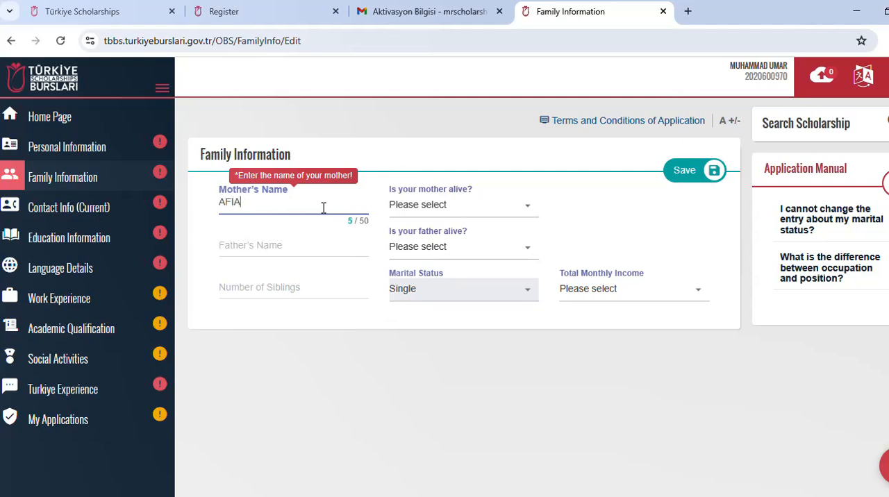
click(332, 231)
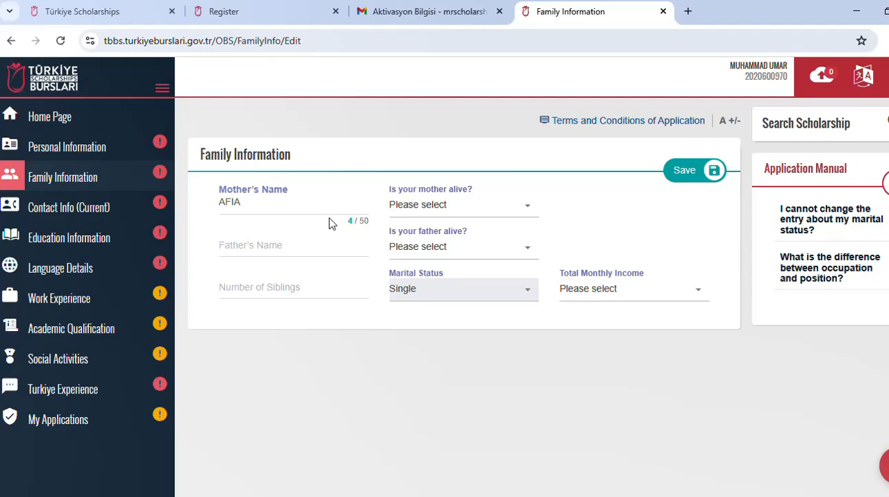
click(413, 207)
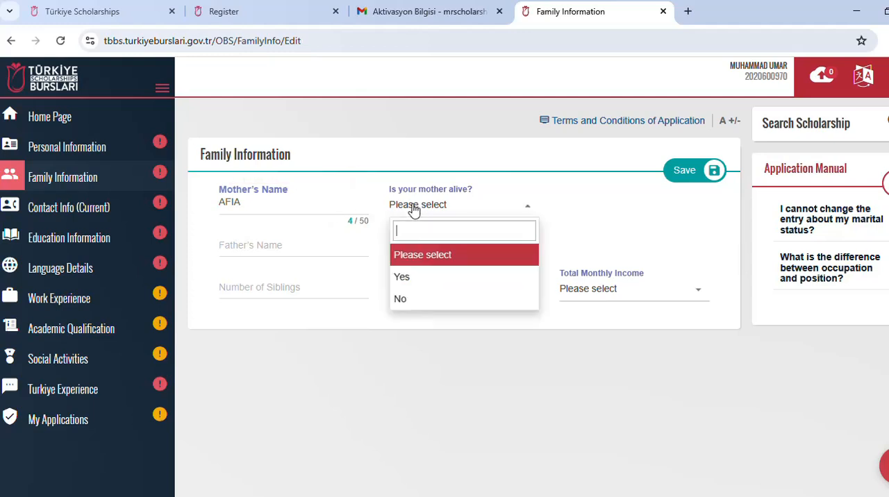
click(408, 278)
Step: Enter the father's name, answer Yes to whether he is alive, and set the number of siblings to 4
click(324, 245)
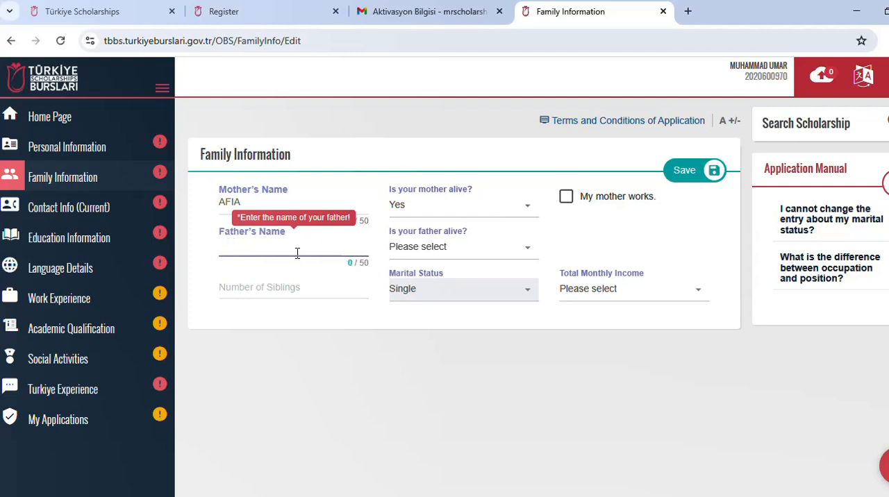
text(AHMAD)
click(409, 247)
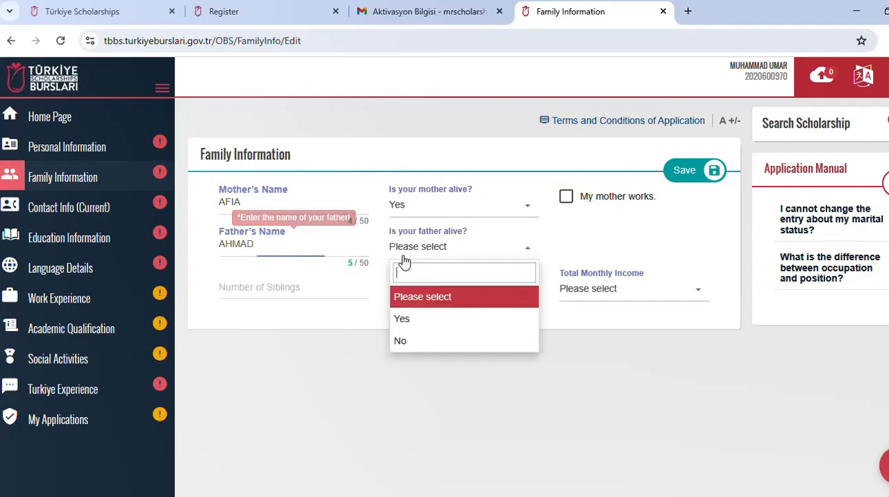
click(403, 318)
click(329, 294)
text(4)
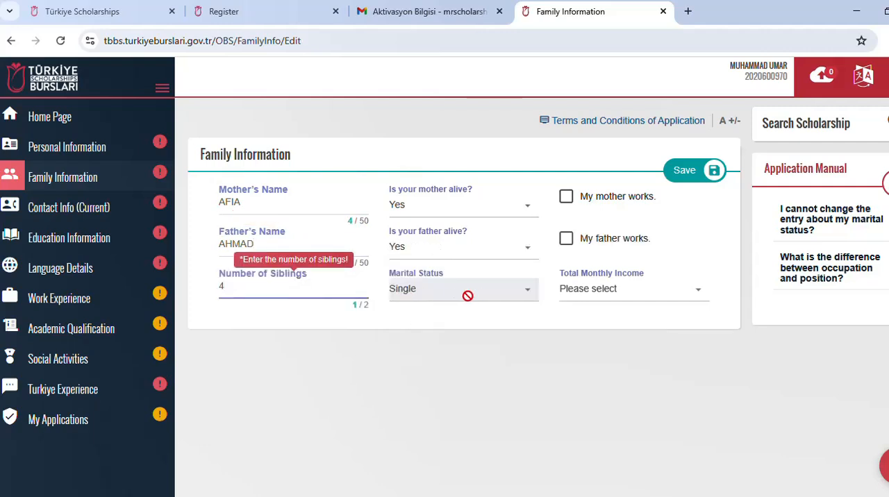
click(300, 311)
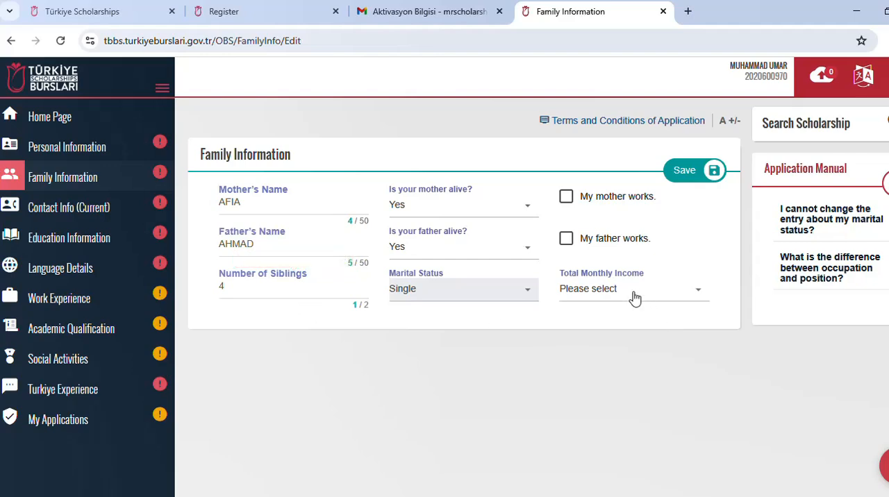
Step: Try to save the family information without selecting a total monthly income
click(607, 297)
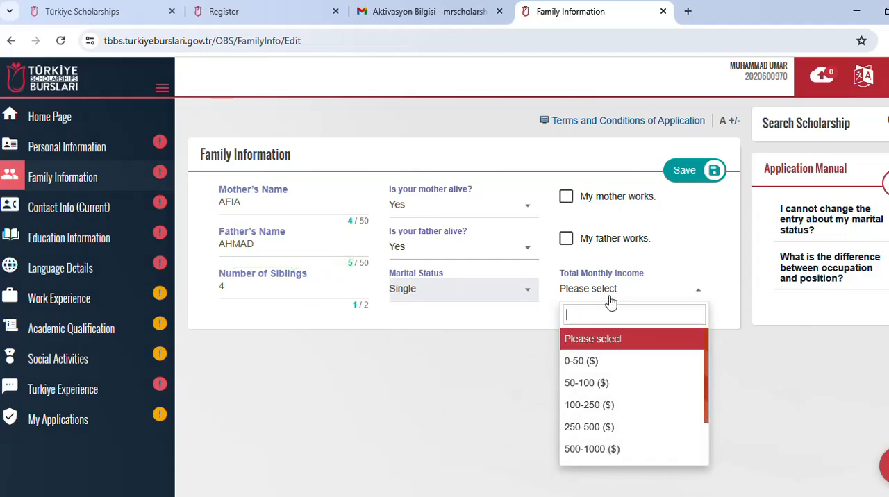
click(548, 321)
click(684, 172)
click(657, 239)
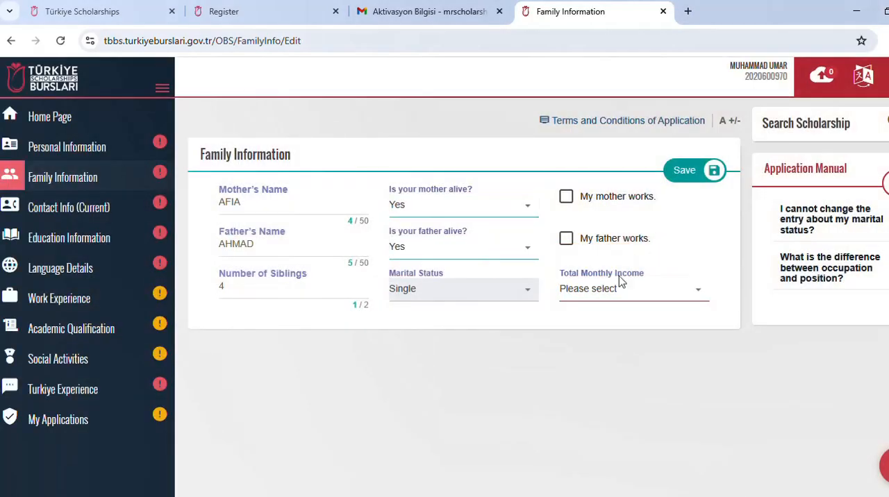
Step: Set the total monthly income to 50-100 ($) and save the family information
click(601, 291)
click(603, 384)
click(687, 180)
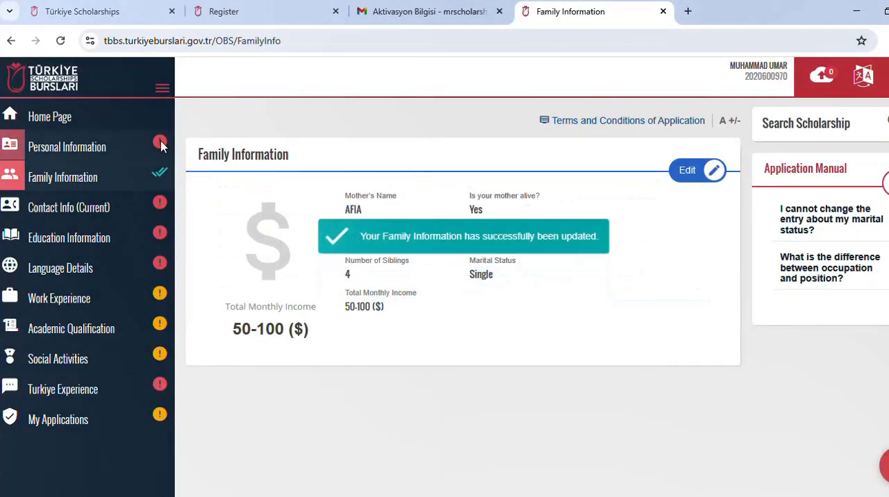
Step: Open the Contact Info (Current) section and set the country to Pakistan
click(101, 147)
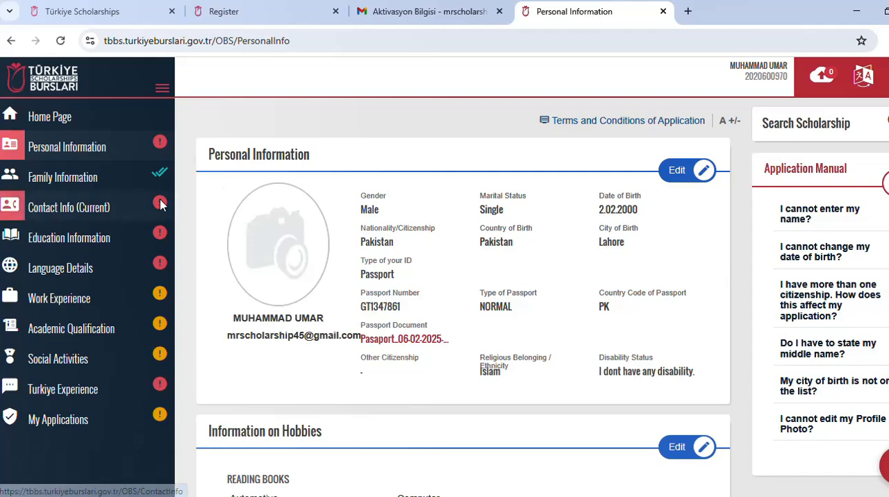
click(108, 217)
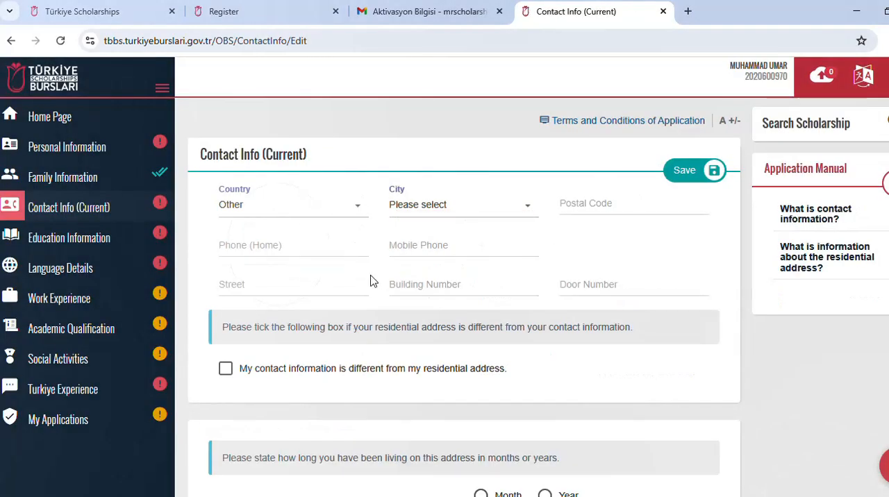
click(313, 211)
key(Up)
key(Up)
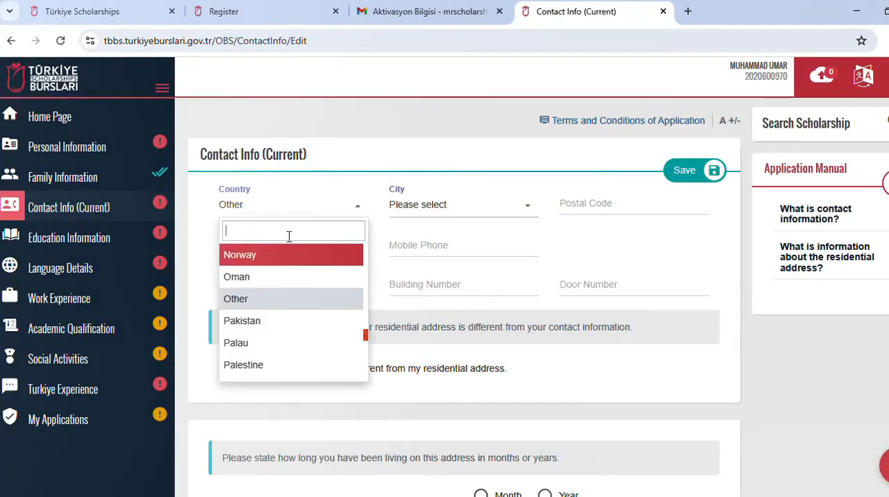
text(pak)
key(Return)
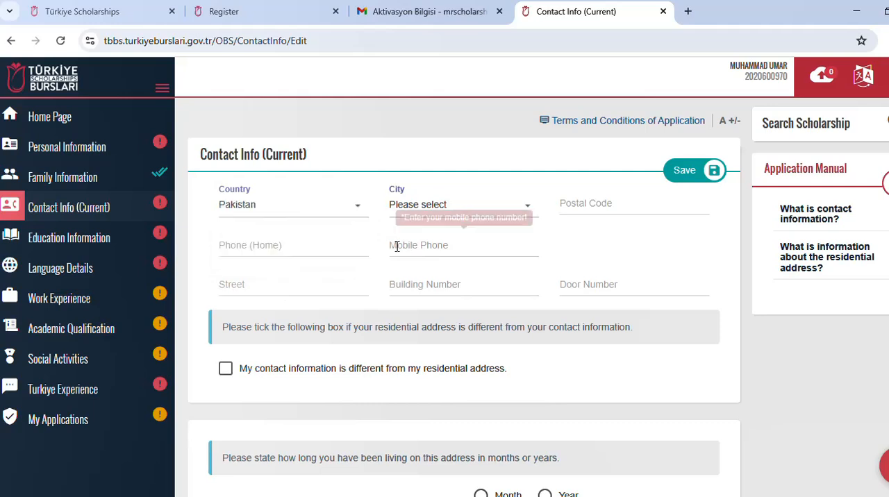
Step: Set the contact city to Lahore and enter the postal code
click(429, 206)
text(L)
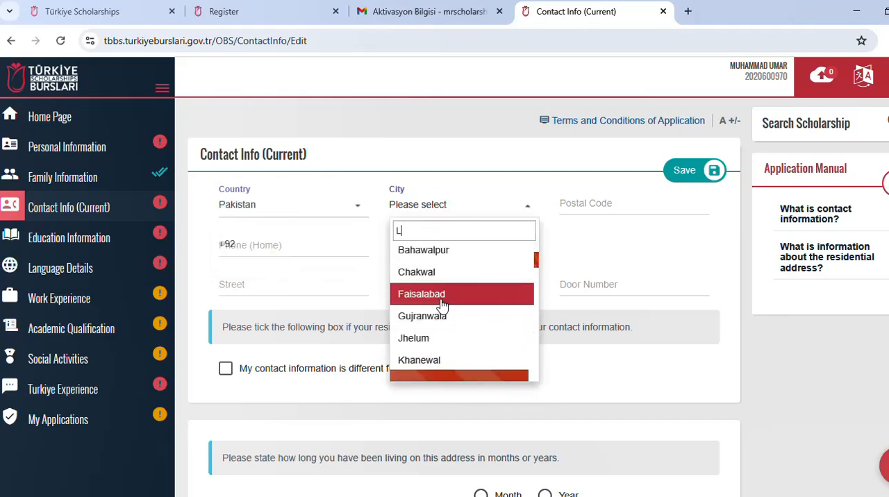
click(427, 254)
click(585, 210)
text(39)
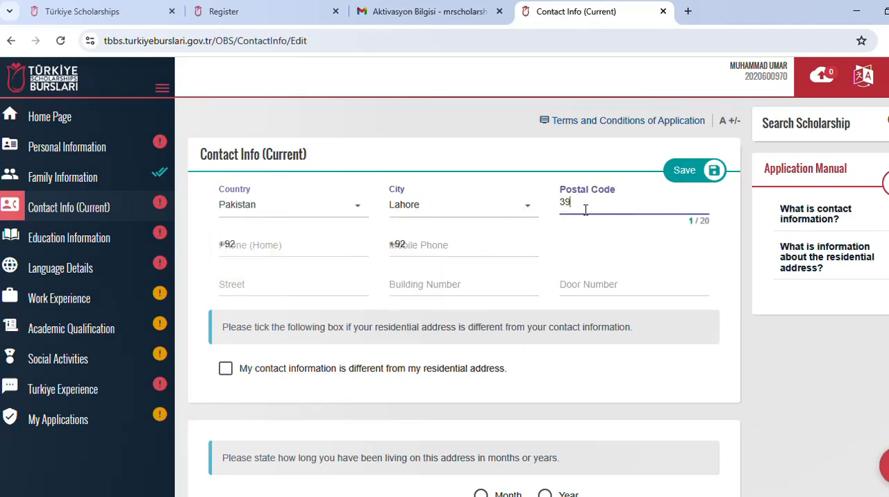
text(850)
Step: Fill in the street, building number and door number of the current address
click(333, 248)
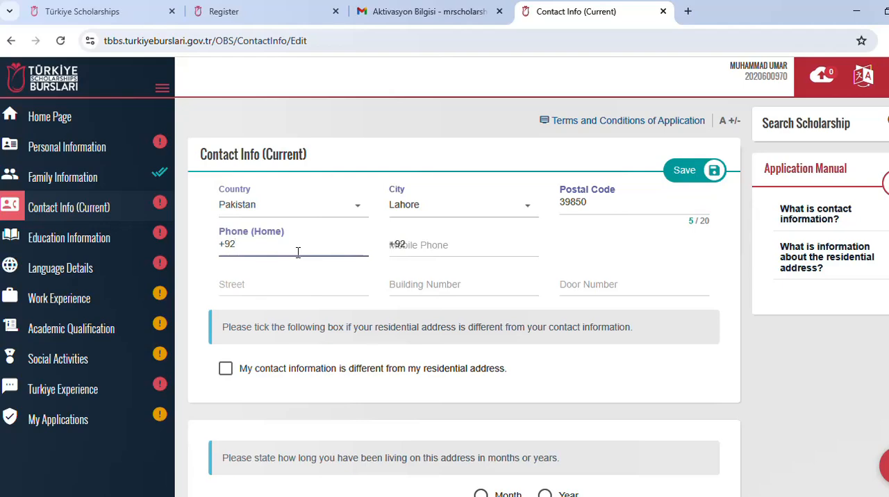
click(278, 288)
click(417, 287)
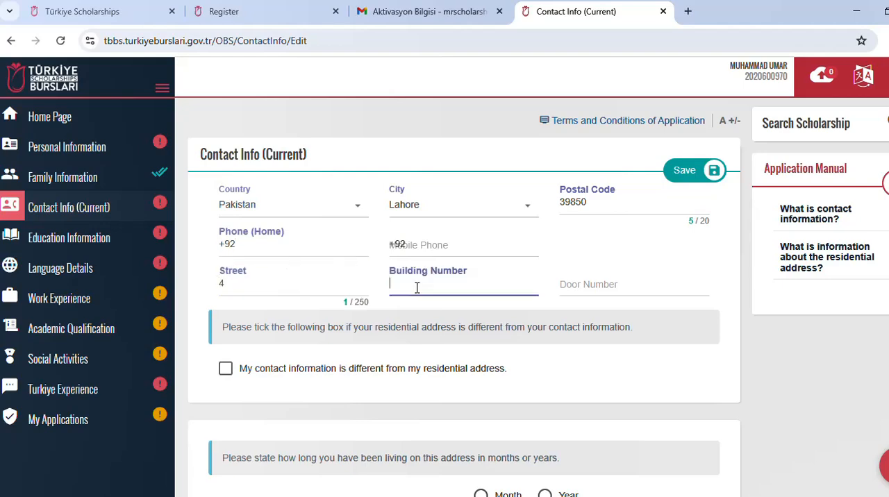
text(2)
click(585, 286)
text(5)
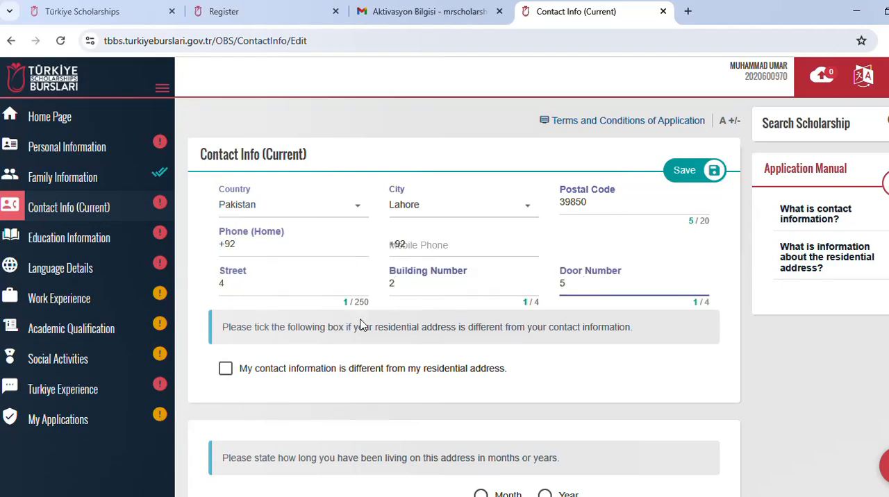
Step: State a residence duration of 10 years at the current address
scroll(312, 375, down, 2)
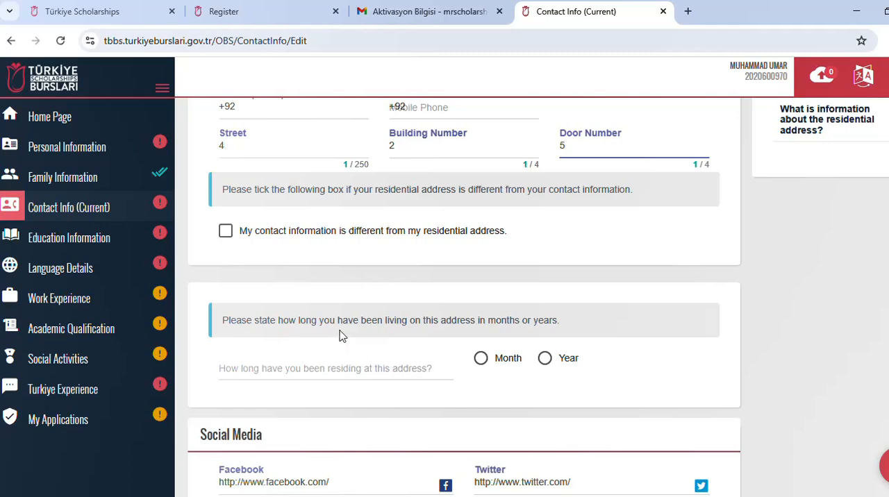
click(342, 367)
text(10)
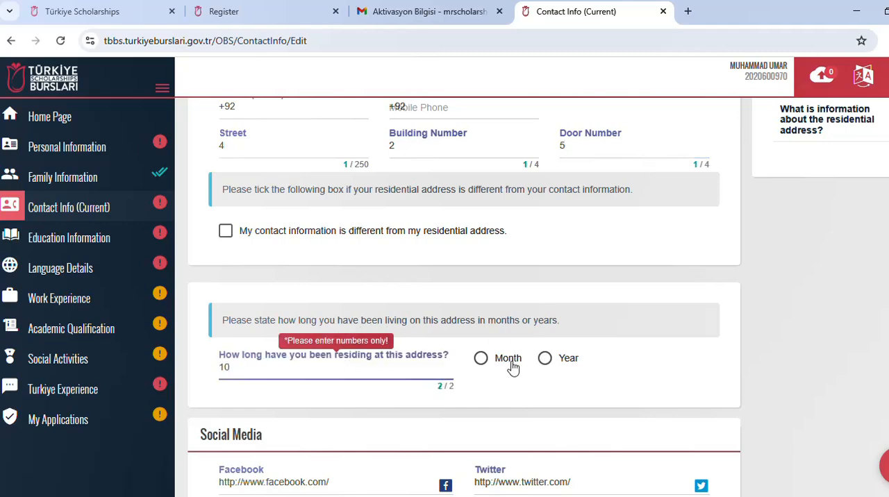
click(545, 358)
scroll(398, 338, up, 1)
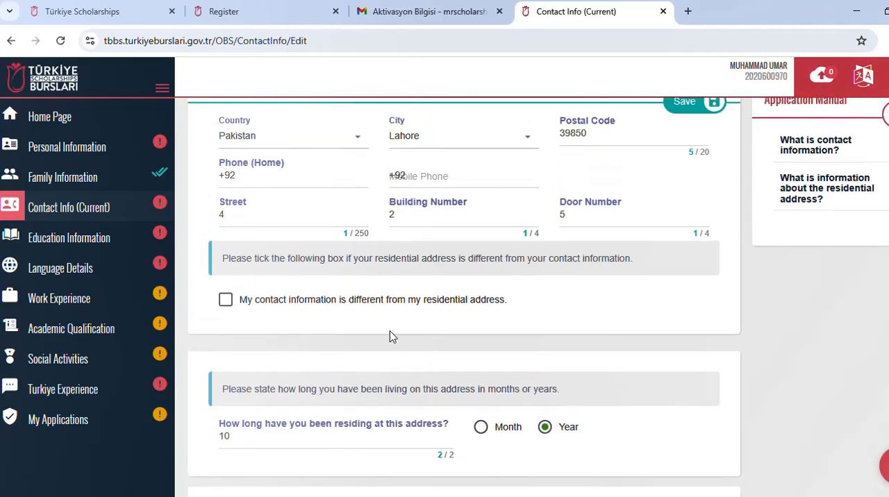
Step: Go through the social media fields and try to save the contact information without a mobile phone number
scroll(391, 300, down, 3)
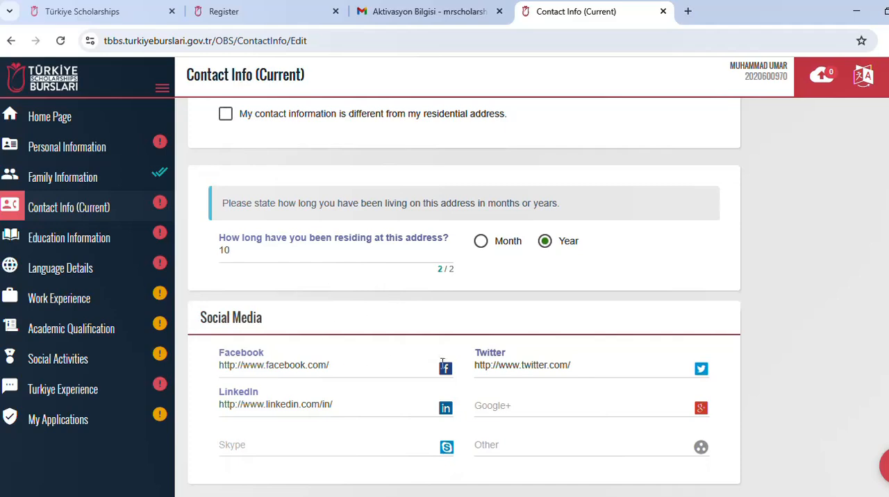
click(336, 404)
click(573, 368)
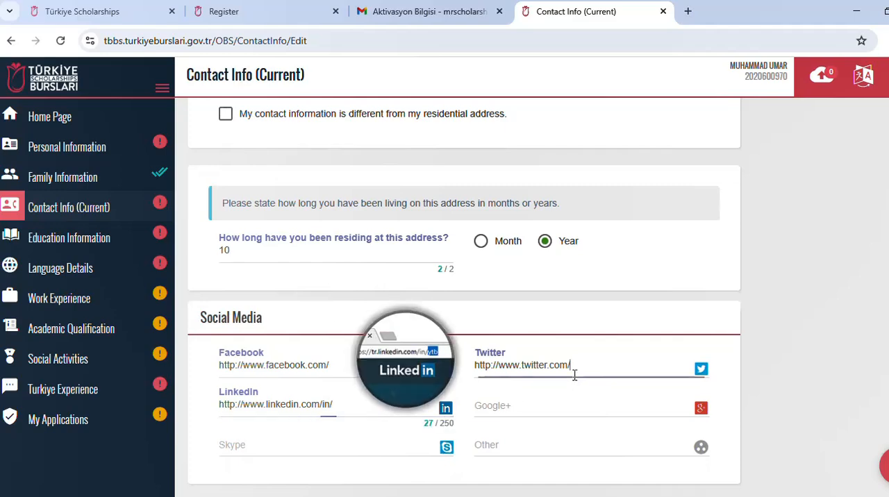
click(382, 442)
click(478, 443)
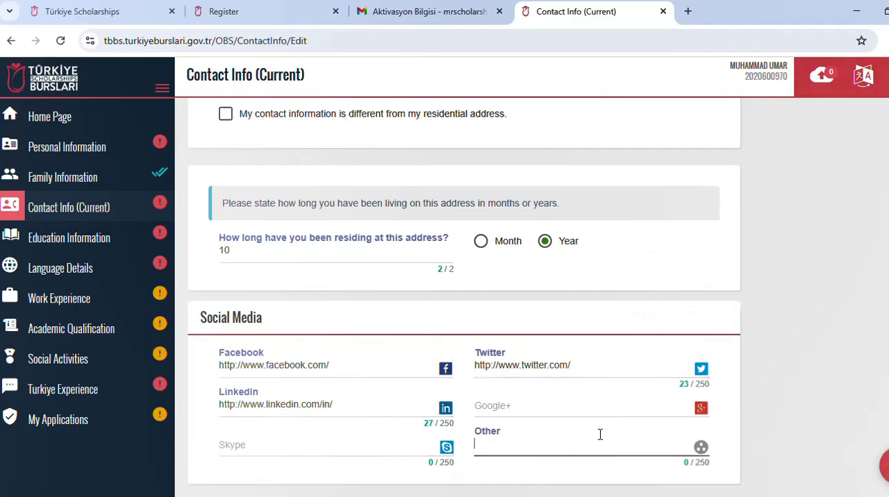
scroll(627, 391, up, 4)
click(686, 173)
click(655, 241)
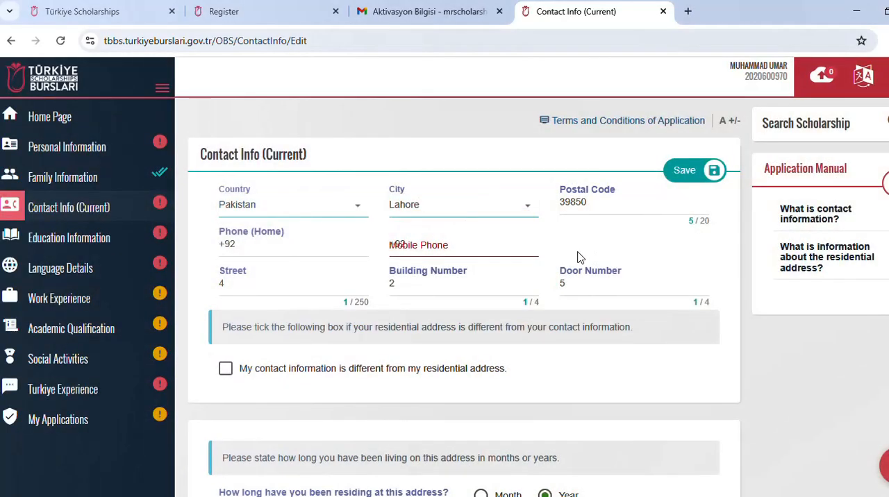
Step: Enter the applicant's mobile phone number and save the contact information
click(430, 248)
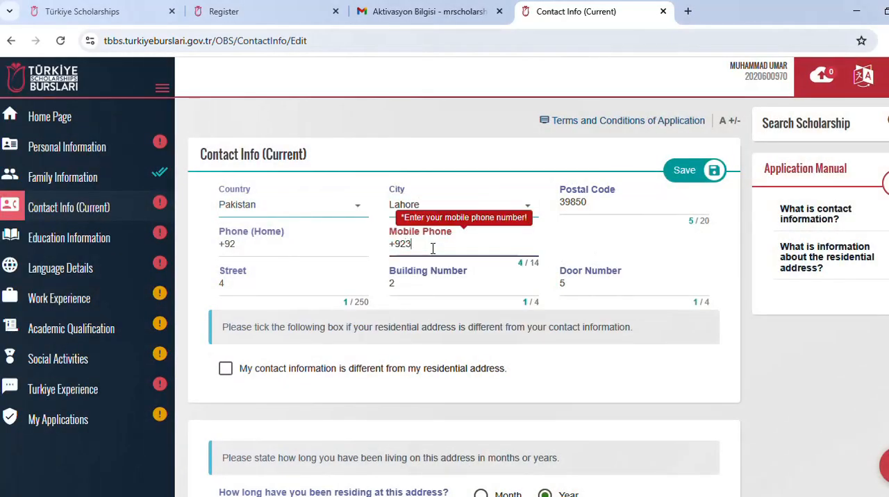
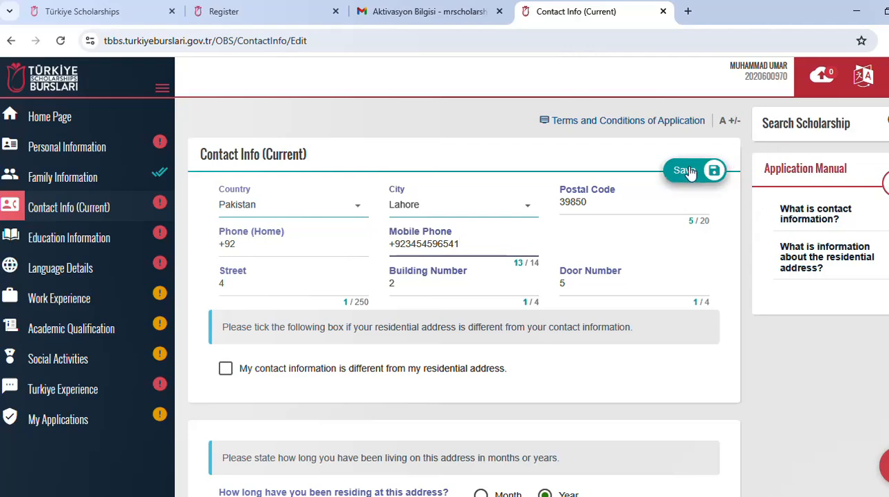
click(713, 168)
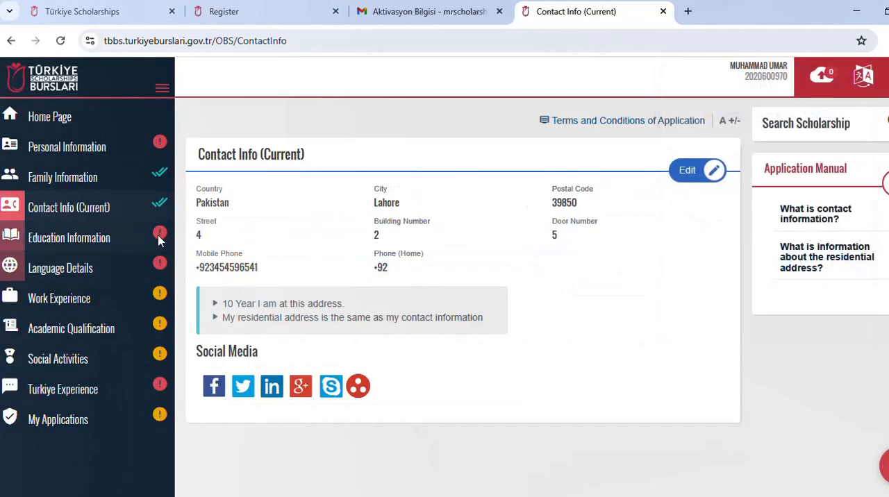
Step: Open Education Information, read its instructions, and start adding a middle school record
click(91, 237)
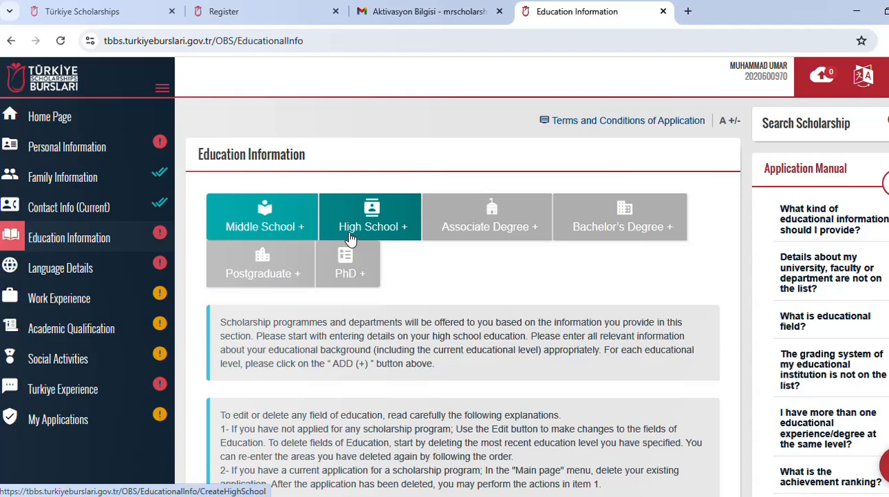
scroll(347, 241, down, 3)
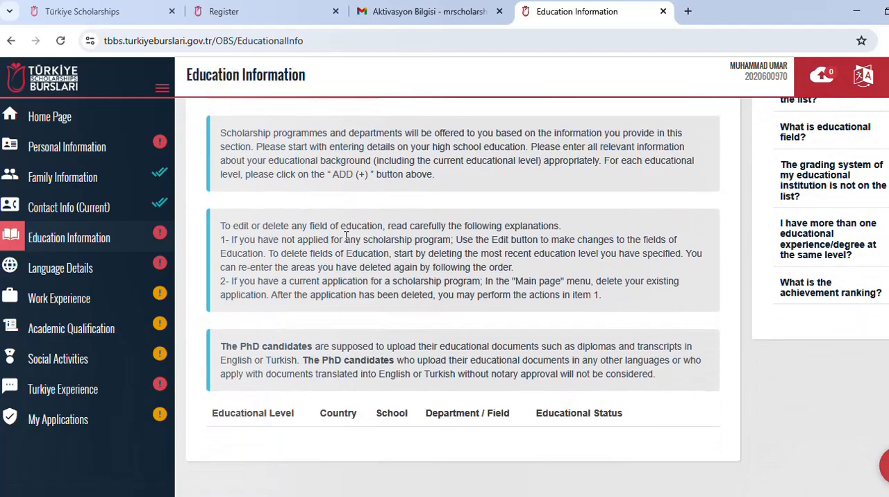
scroll(318, 244, up, 1)
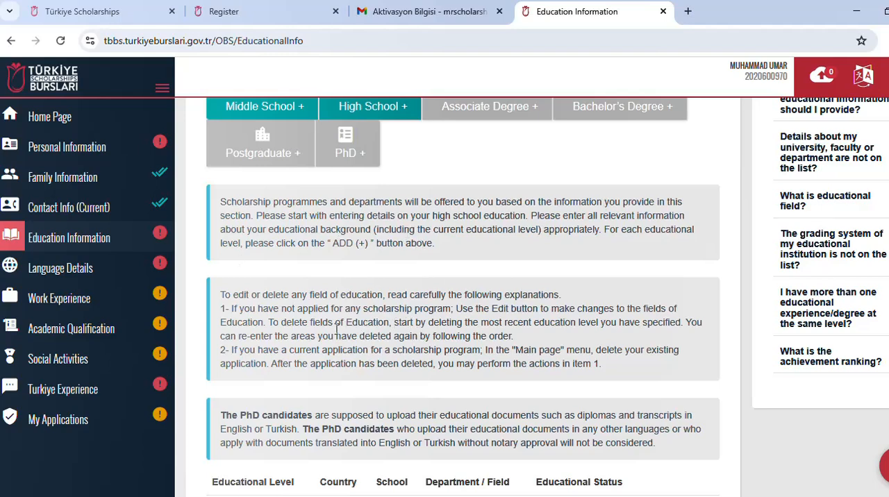
scroll(337, 332, down, 1)
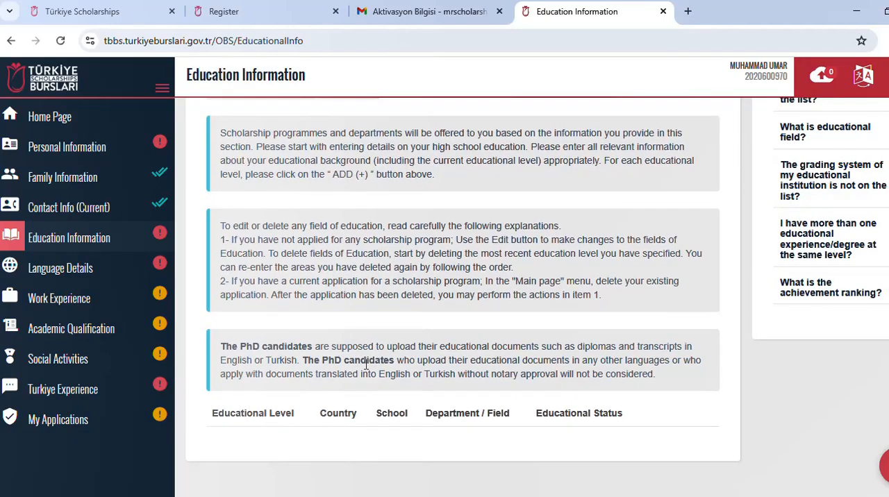
scroll(366, 364, up, 3)
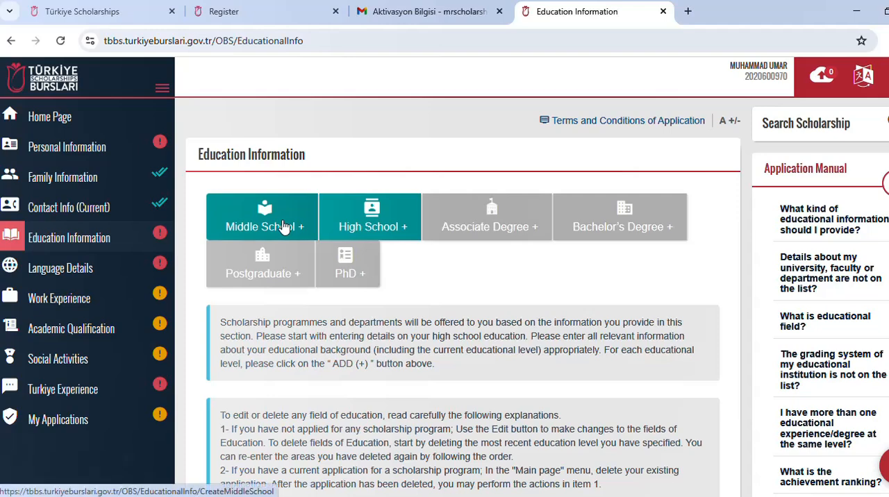
click(282, 227)
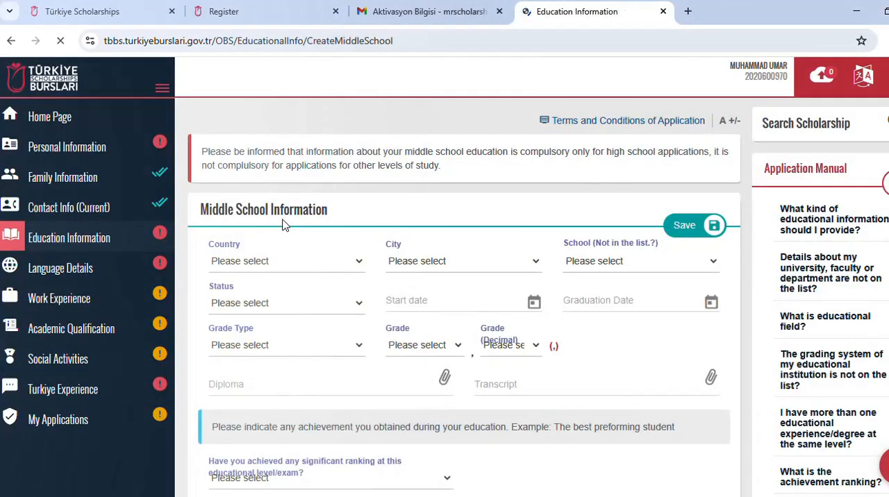
Step: Set the middle school's country to Pakistan and its city to Lahore
click(303, 268)
text(P)
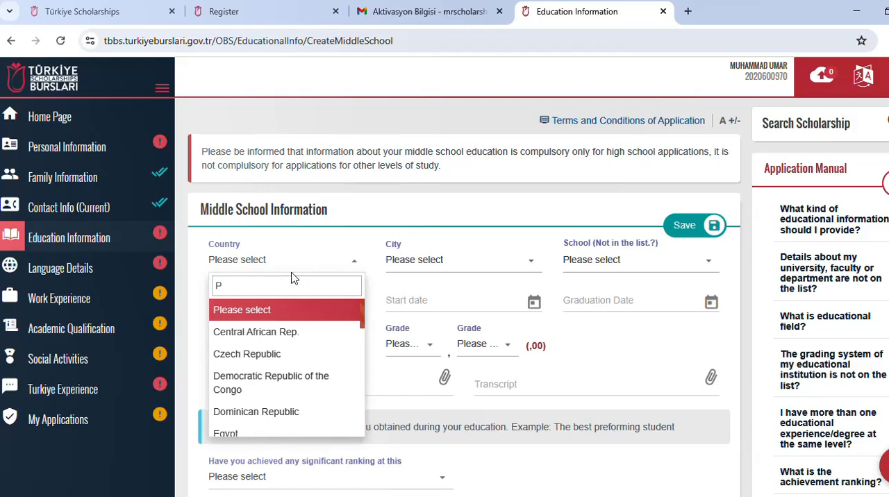
text(A)
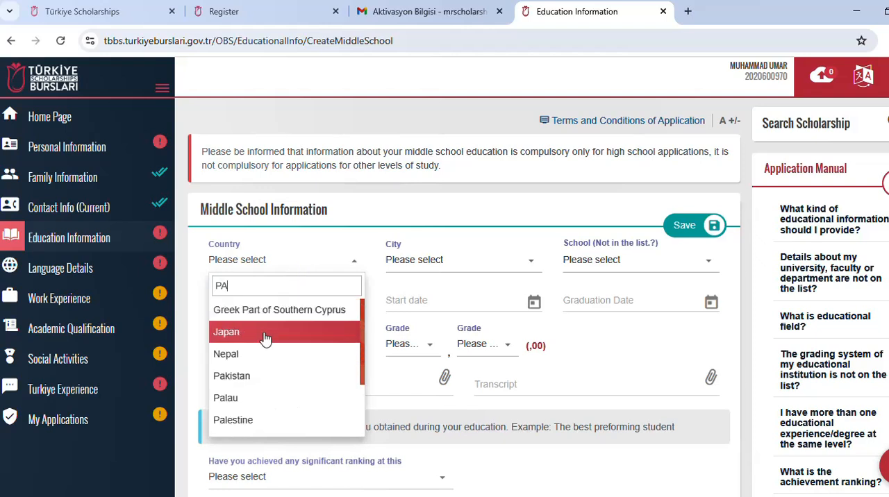
click(255, 379)
click(411, 267)
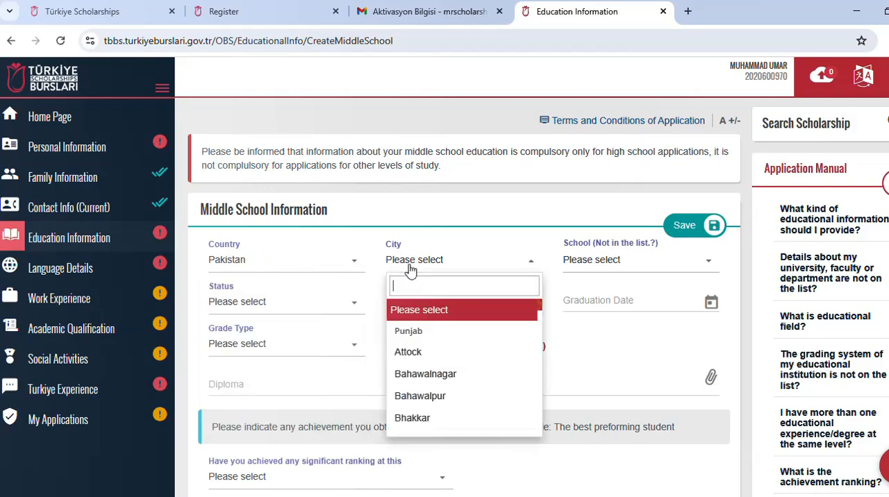
text(LA)
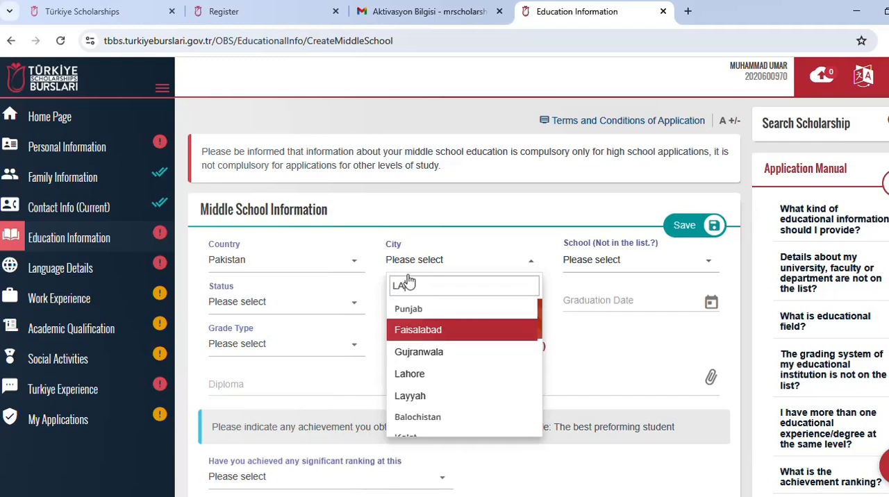
click(425, 374)
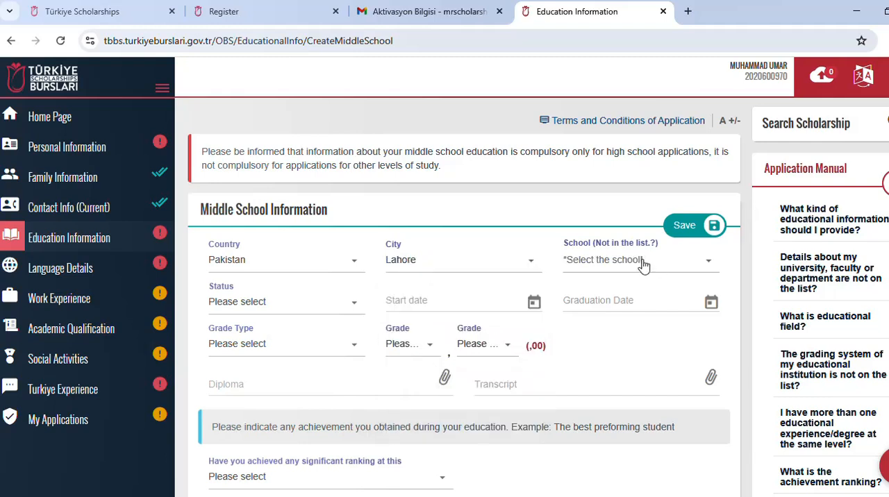
Step: Set the middle school education status to Graduate
click(326, 302)
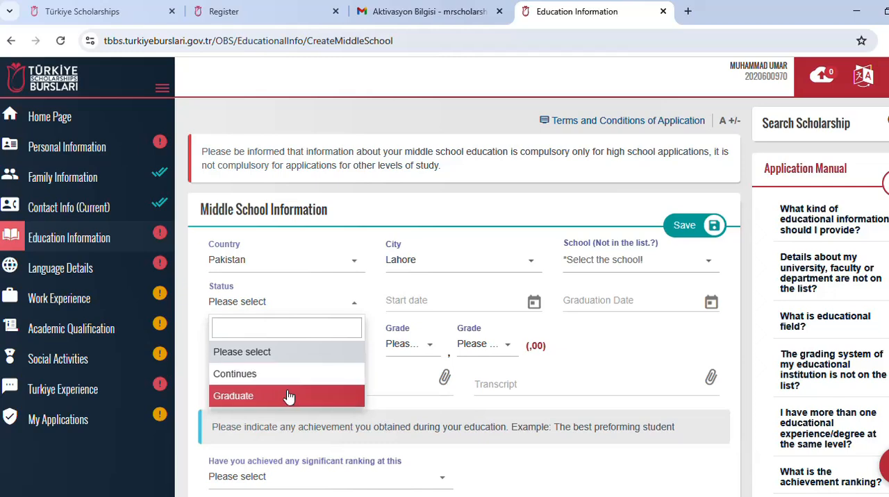
scroll(288, 394, down, 1)
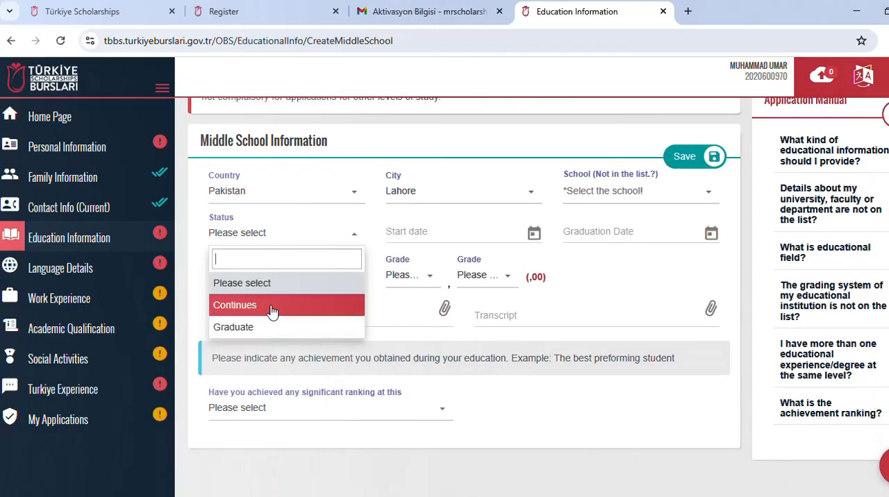
click(274, 328)
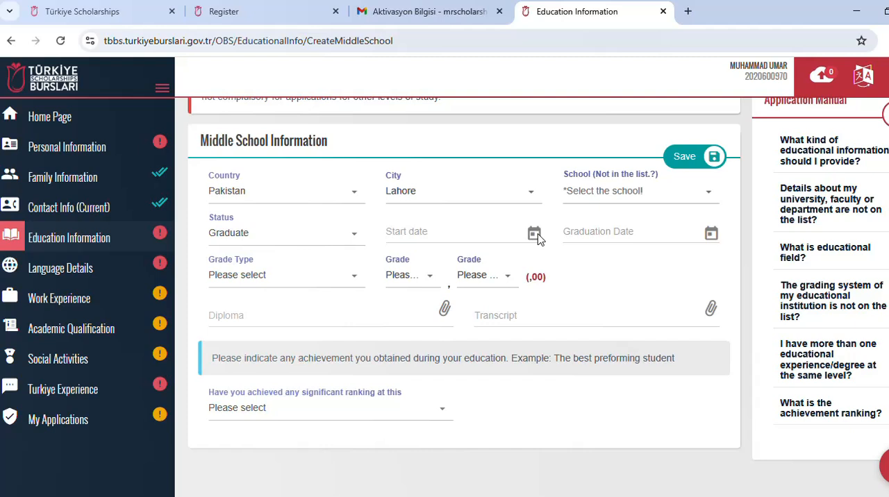
Step: Change the middle school status to Continues and set the start date to 06/01/2014
click(474, 240)
click(399, 231)
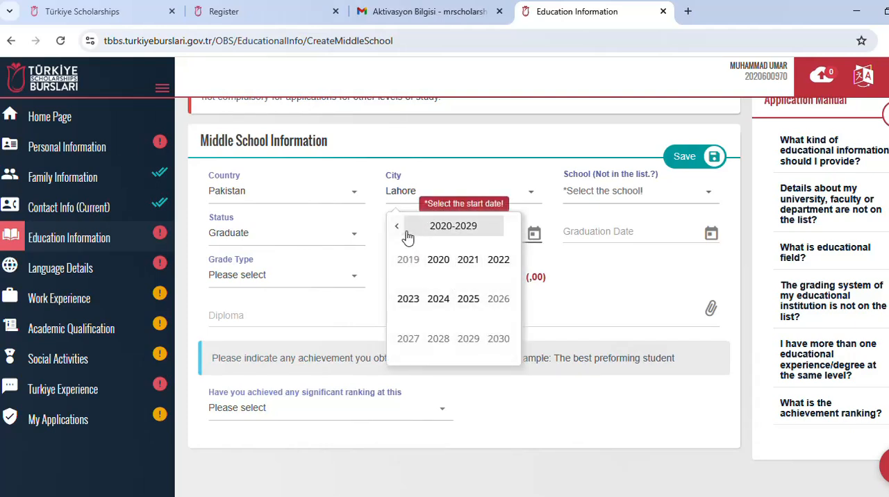
click(399, 233)
click(394, 233)
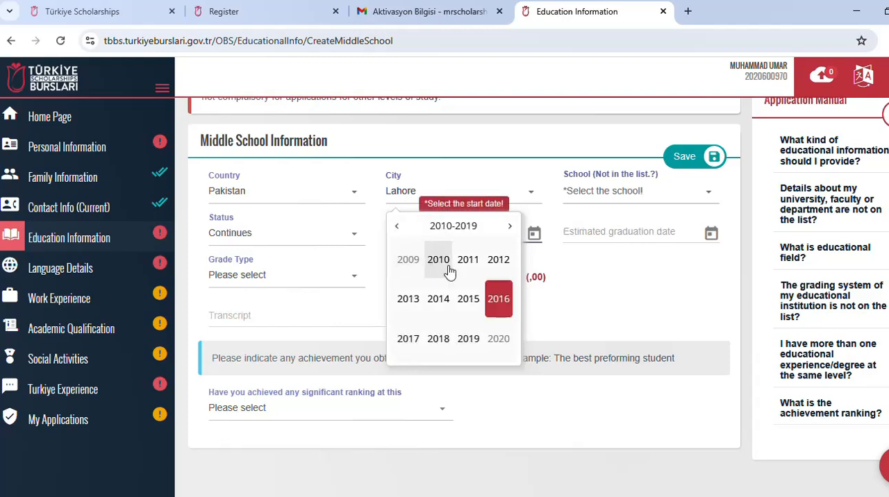
click(436, 304)
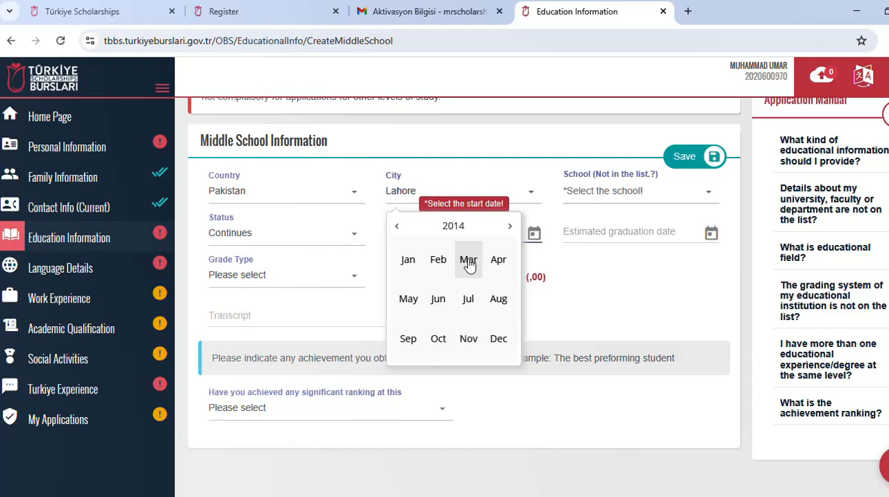
click(415, 264)
click(420, 287)
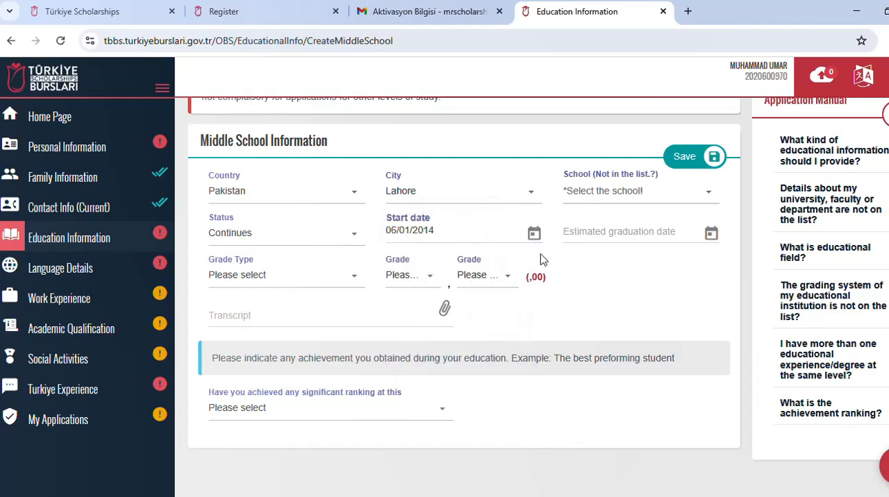
Step: Set the middle school's estimated graduation date to 29/12/2015
click(711, 235)
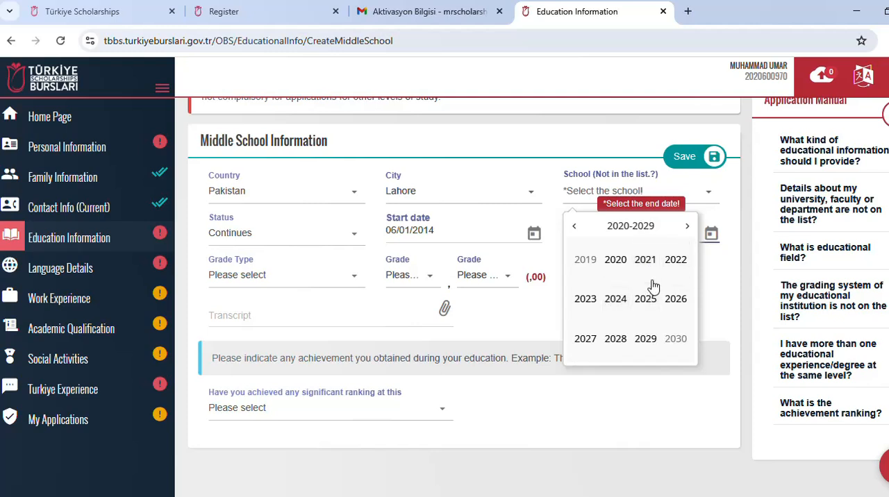
click(575, 227)
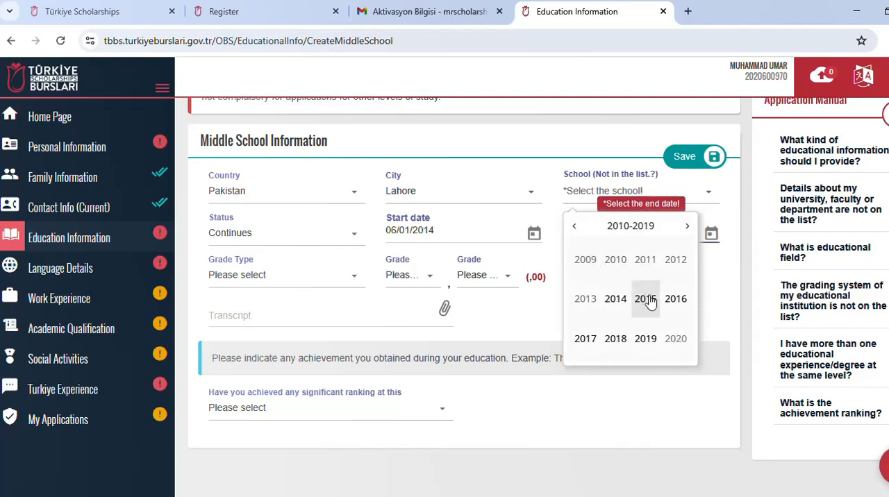
click(676, 299)
click(584, 261)
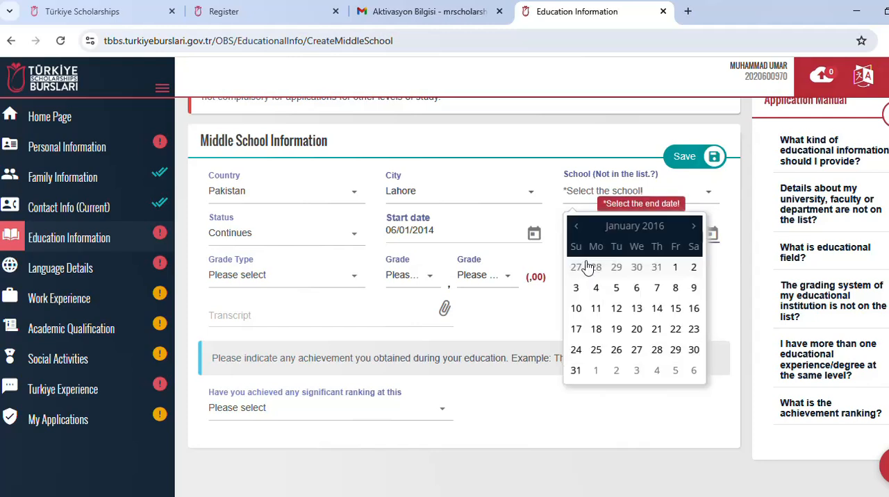
click(619, 275)
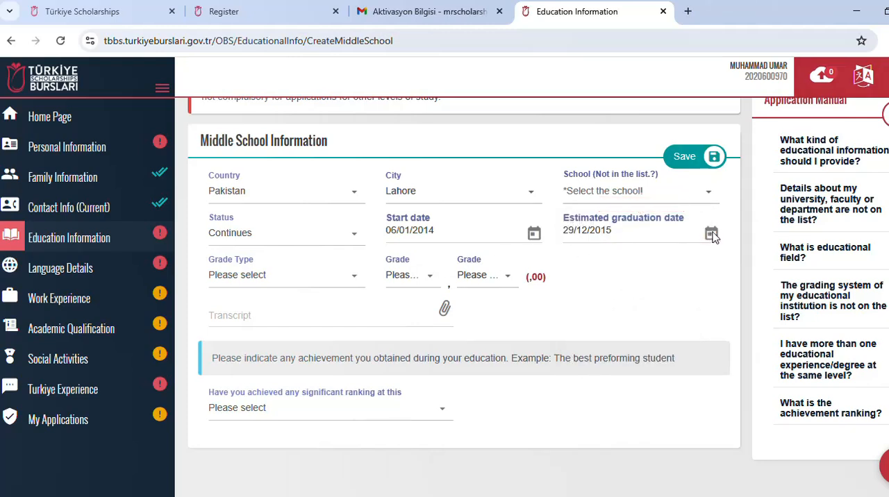
Step: Review the available grading scales and set the middle school's grade type to 100
click(329, 276)
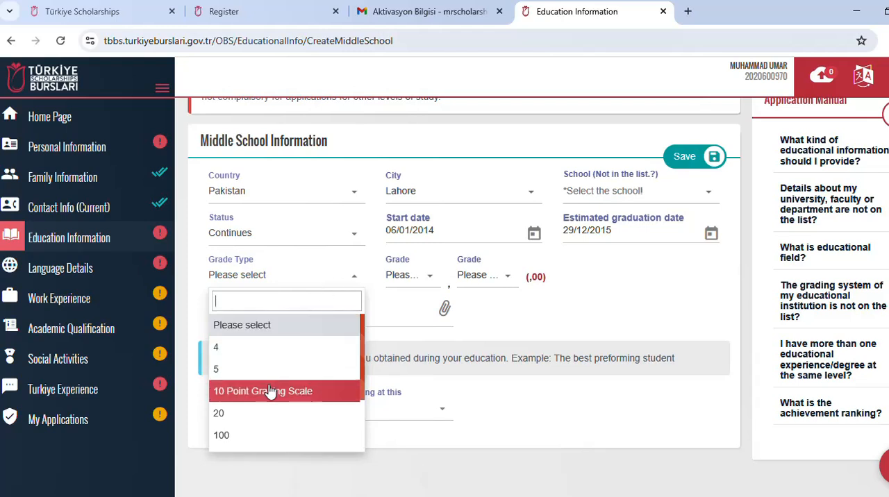
scroll(266, 382, down, 3)
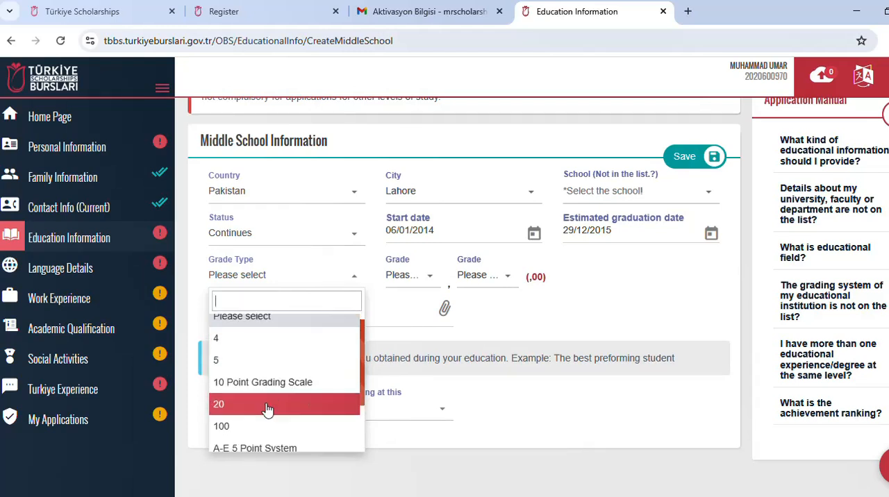
scroll(287, 400, down, 1)
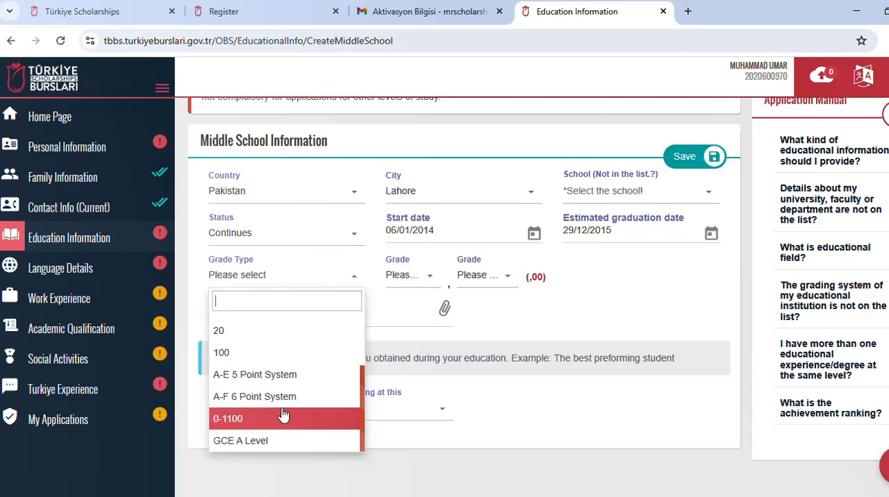
scroll(281, 408, up, 4)
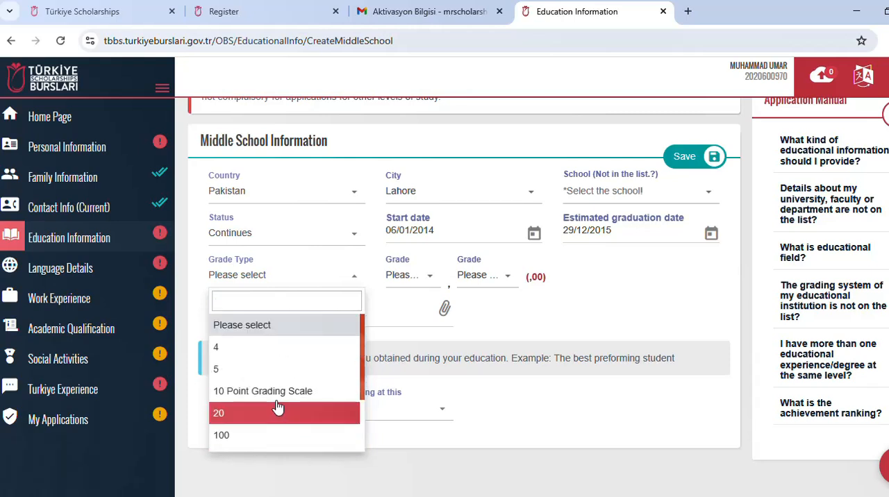
click(291, 348)
click(355, 277)
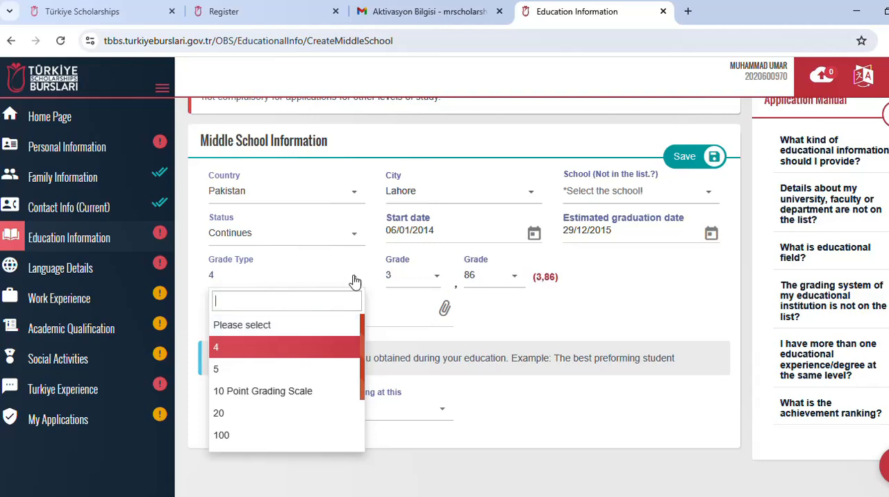
click(222, 434)
Step: Set the middle school grade to 80,86, choosing 80 for the whole part and 86 for the decimals
click(432, 286)
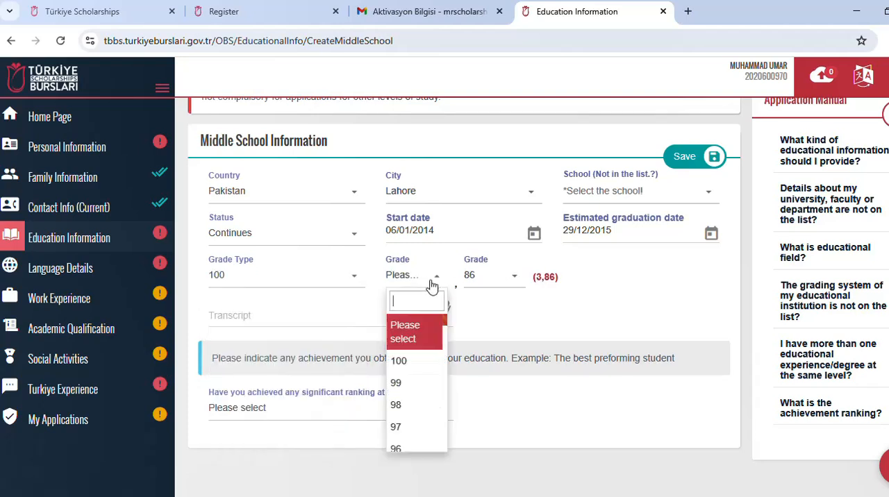
scroll(416, 391, down, 2)
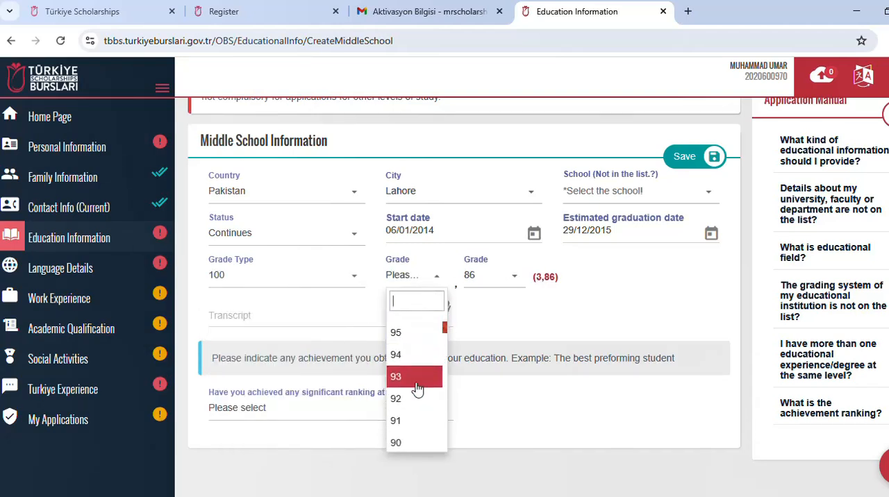
scroll(415, 387, down, 1)
scroll(413, 394, down, 3)
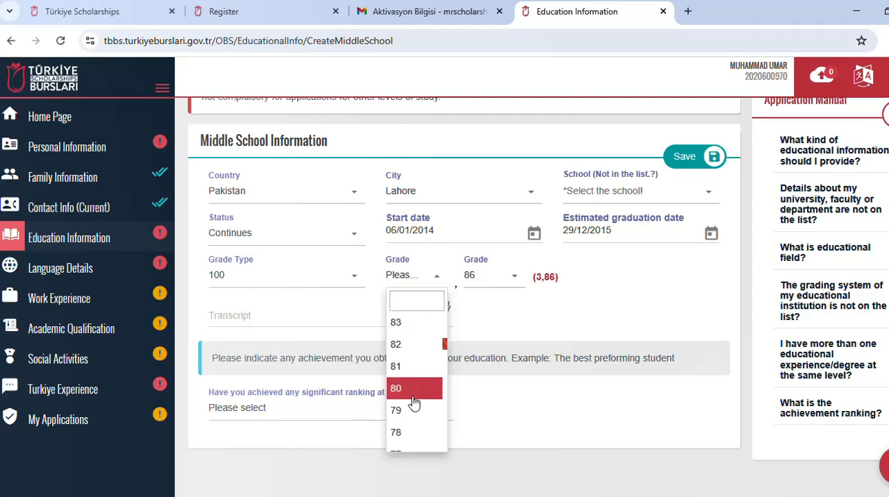
click(411, 389)
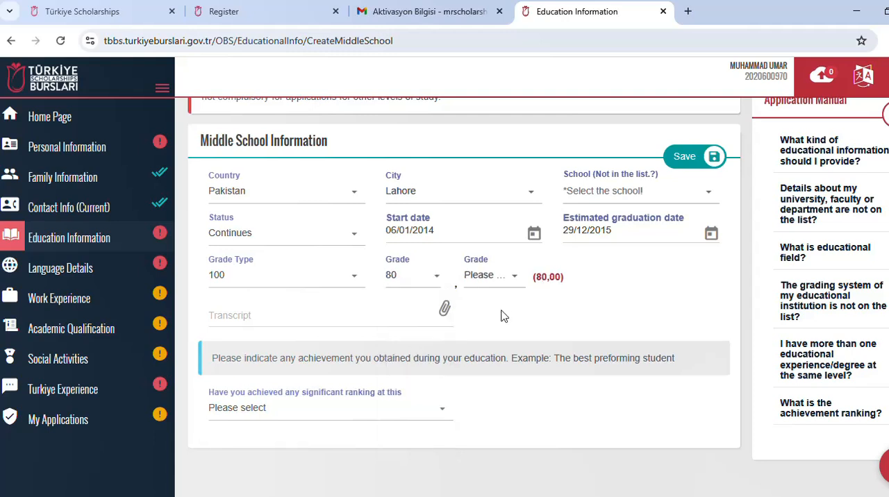
click(518, 279)
scroll(488, 389, down, 4)
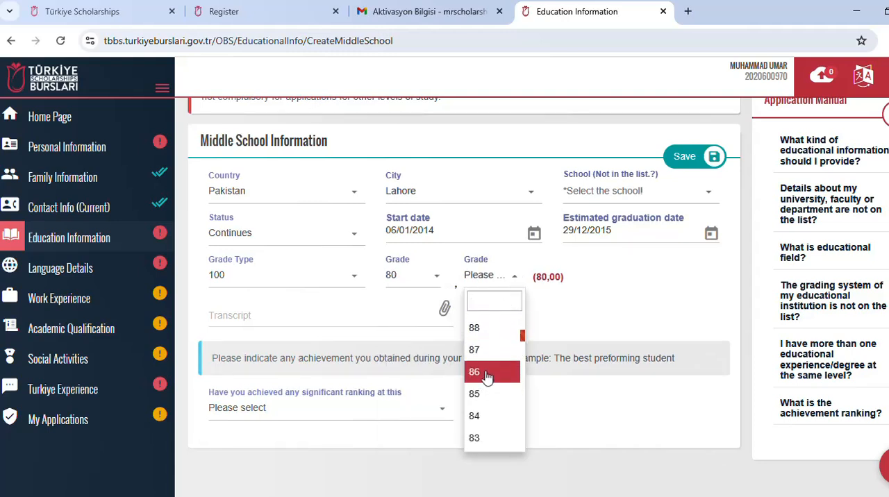
click(488, 375)
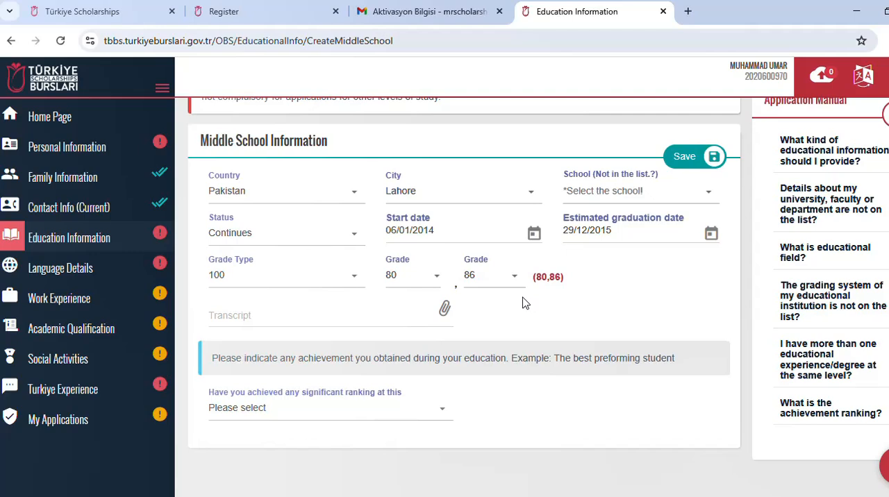
Step: Attach the file datiaccesso.pdf as the middle school transcript
click(445, 311)
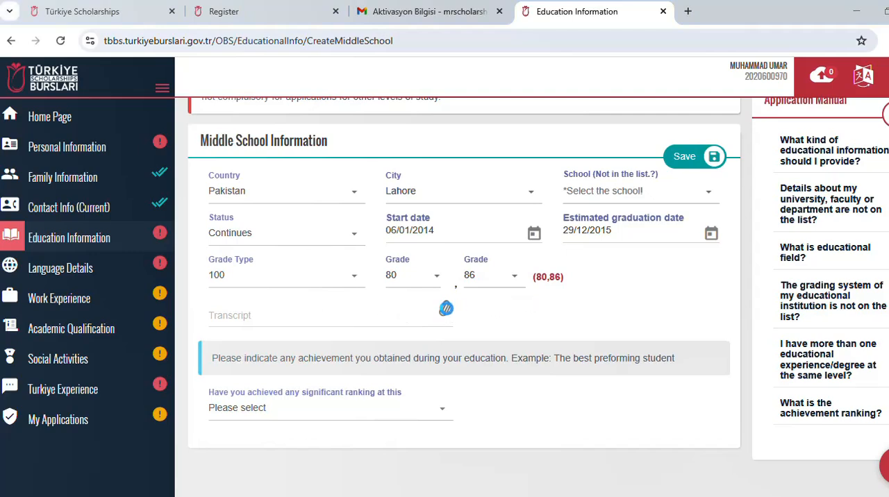
click(194, 237)
click(349, 305)
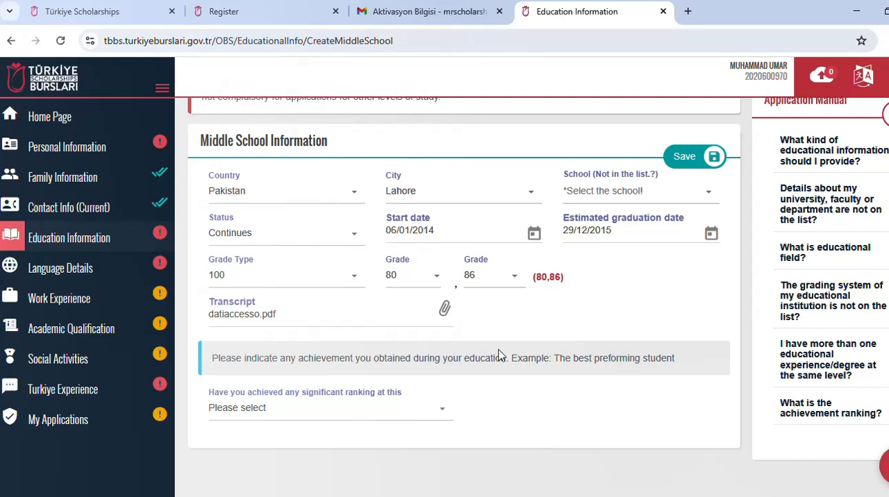
Step: Answer No to the question about a significant ranking achieved at this school level
scroll(448, 347, down, 1)
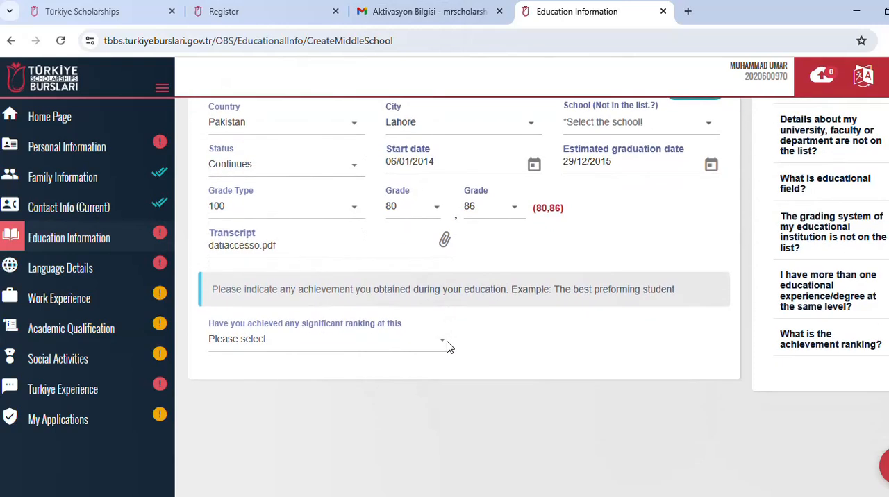
click(397, 351)
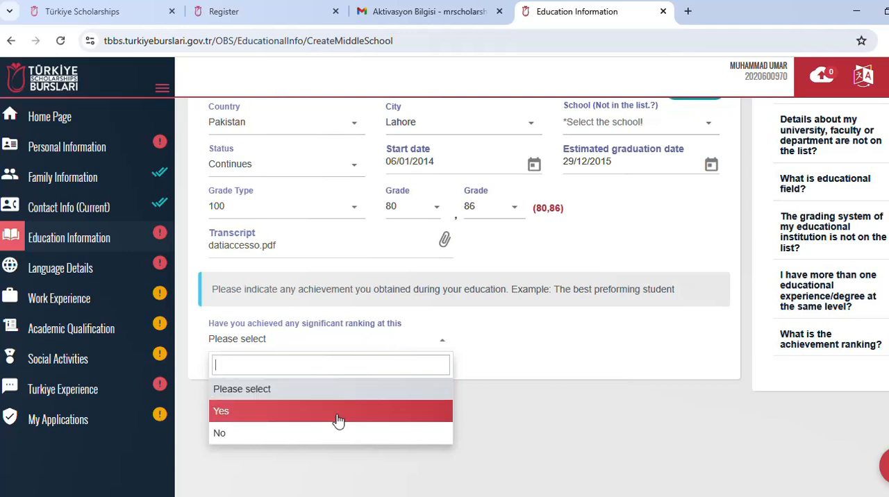
click(338, 420)
click(397, 341)
click(344, 432)
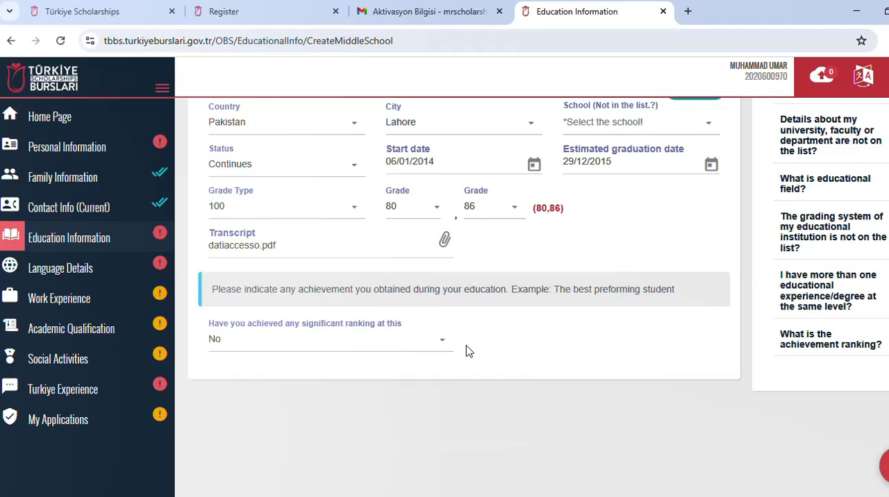
Step: Reset the significant ranking answer to Please select, and set the field of achievement to Country with achievement rank 3
click(438, 342)
click(350, 386)
click(442, 387)
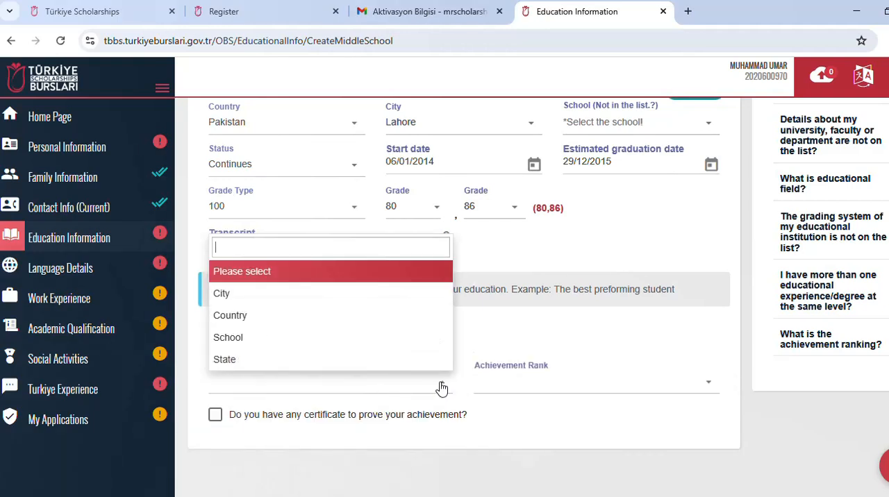
click(366, 317)
click(525, 385)
click(512, 360)
scroll(423, 388, down, 1)
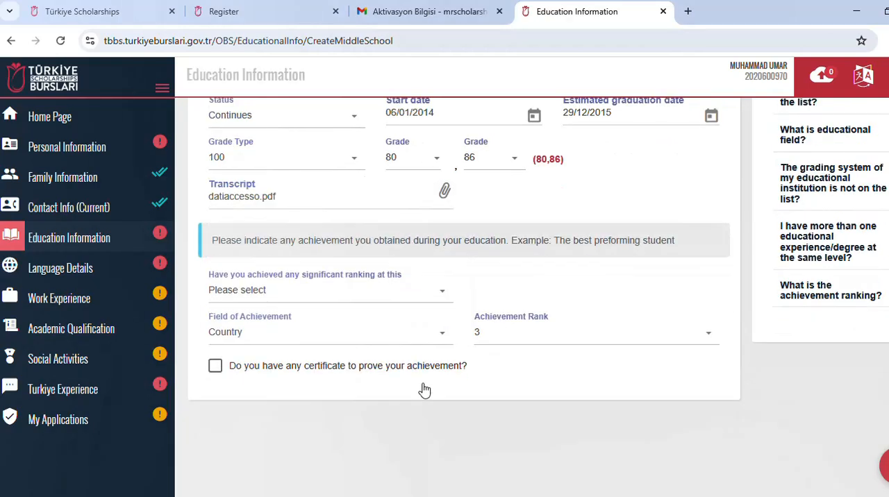
double_click(221, 366)
Step: Try to save the middle school record
scroll(374, 367, up, 4)
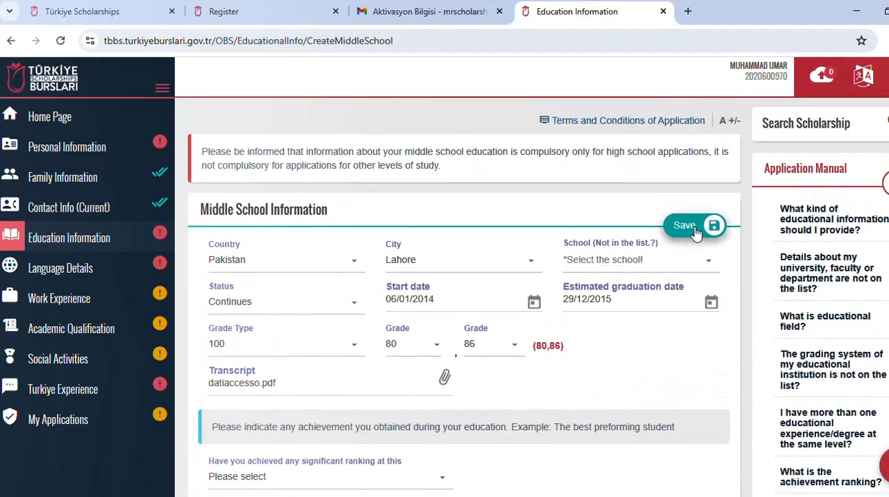
click(694, 229)
click(655, 240)
Step: Select 609-B FASİAL TOWN LAHORE as the middle school and try saving the record again
click(613, 268)
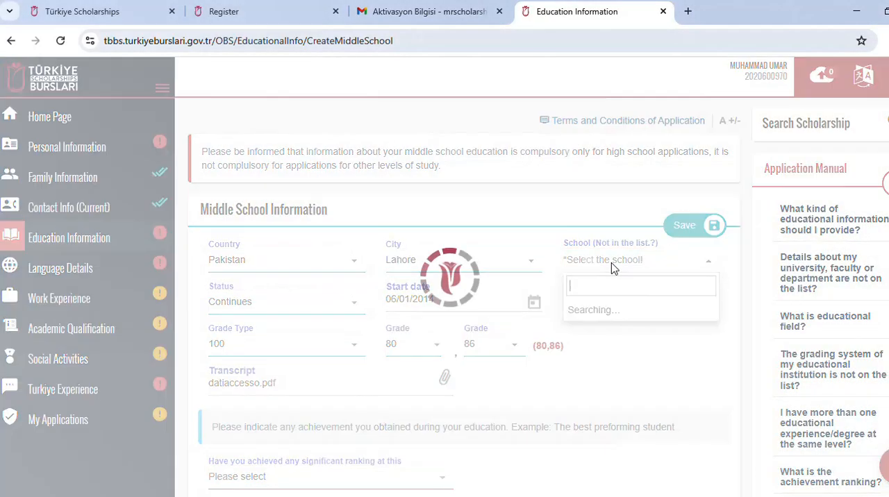
scroll(640, 392, down, 5)
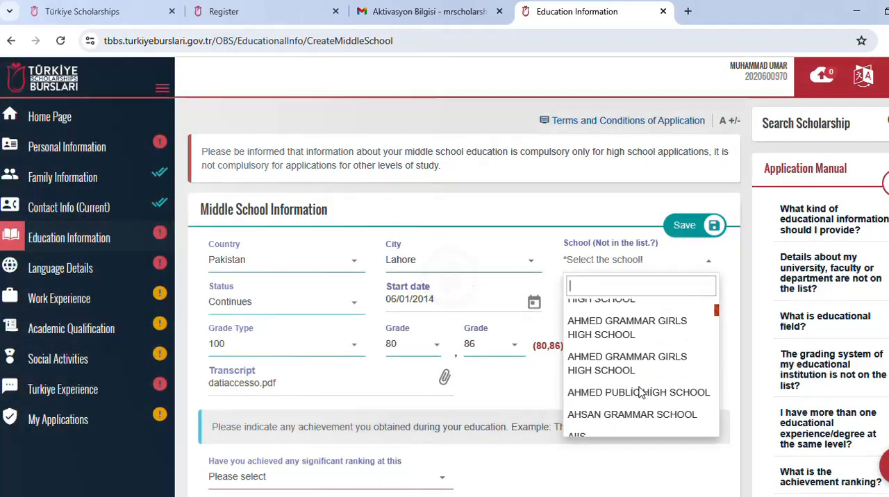
click(639, 366)
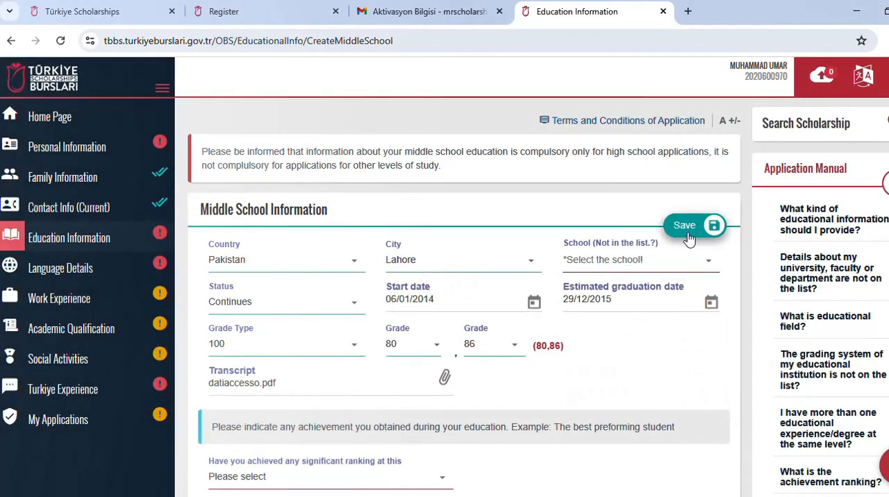
click(658, 263)
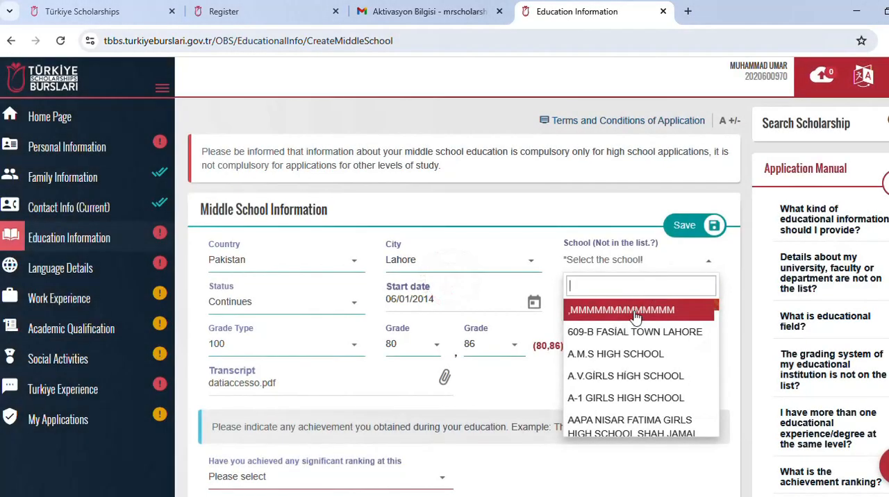
click(635, 333)
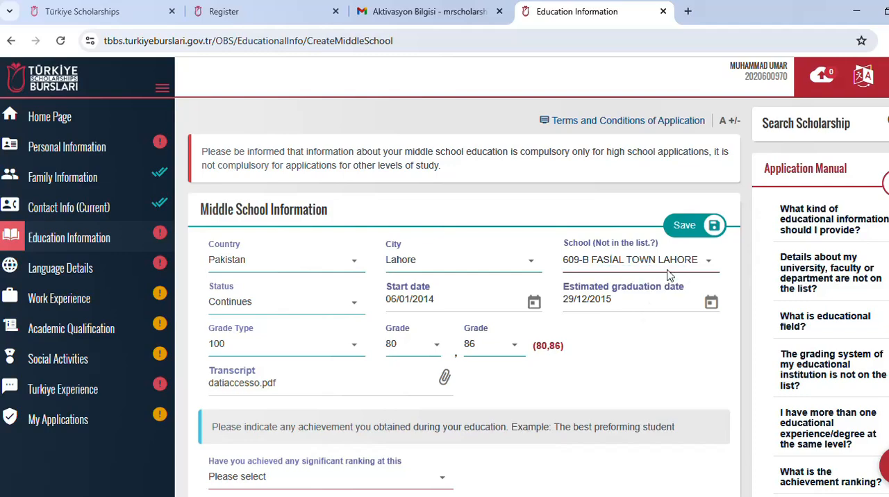
click(686, 226)
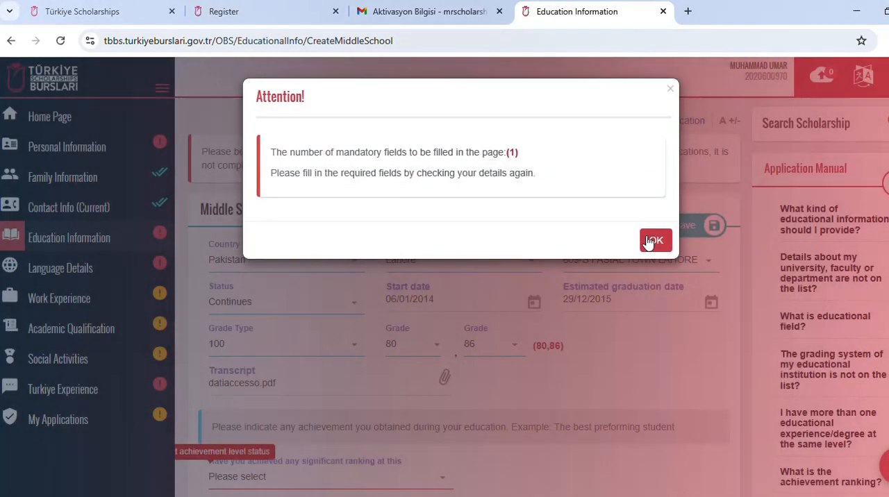
click(652, 241)
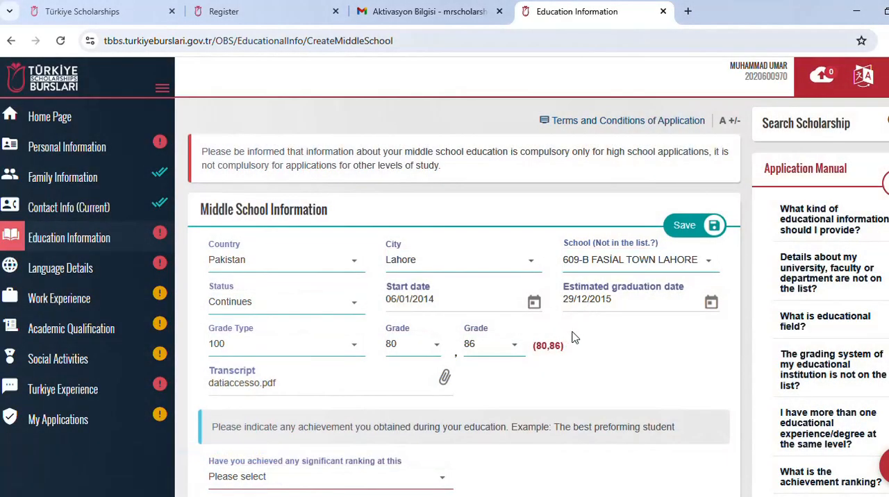
Step: Answer No to the question about a significant ranking and save the middle school record
scroll(573, 338, down, 3)
click(369, 299)
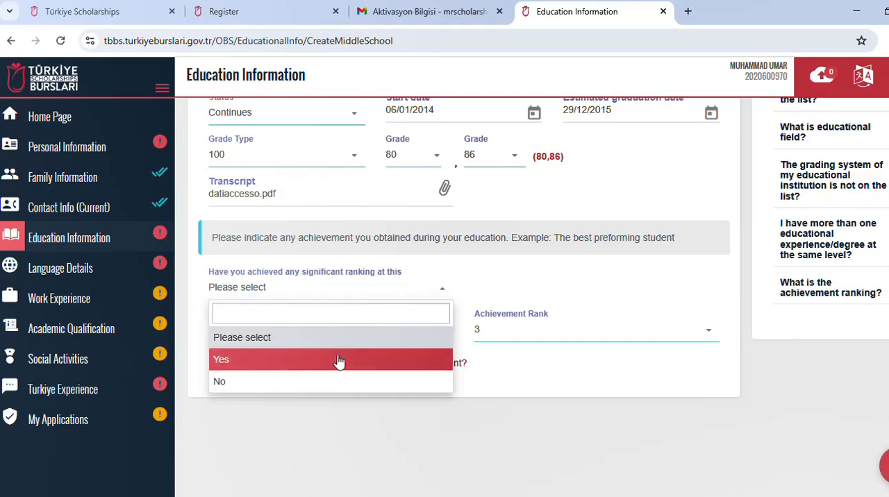
click(333, 381)
scroll(508, 334, up, 3)
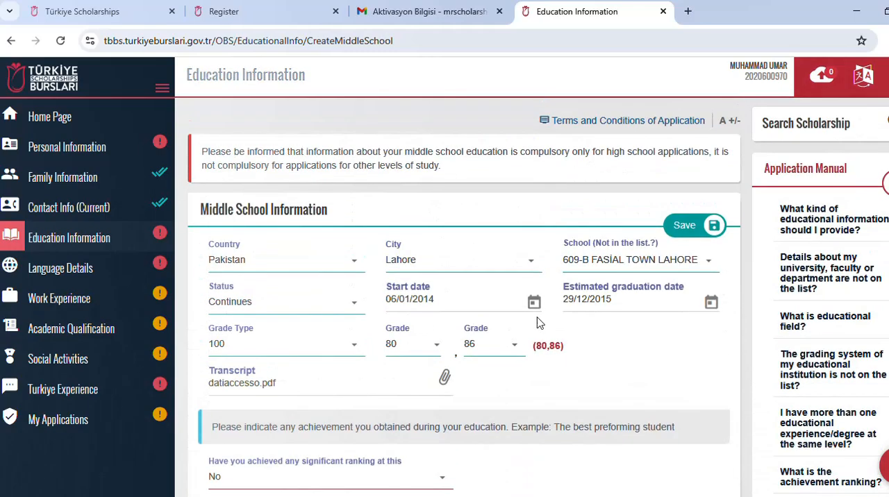
click(690, 233)
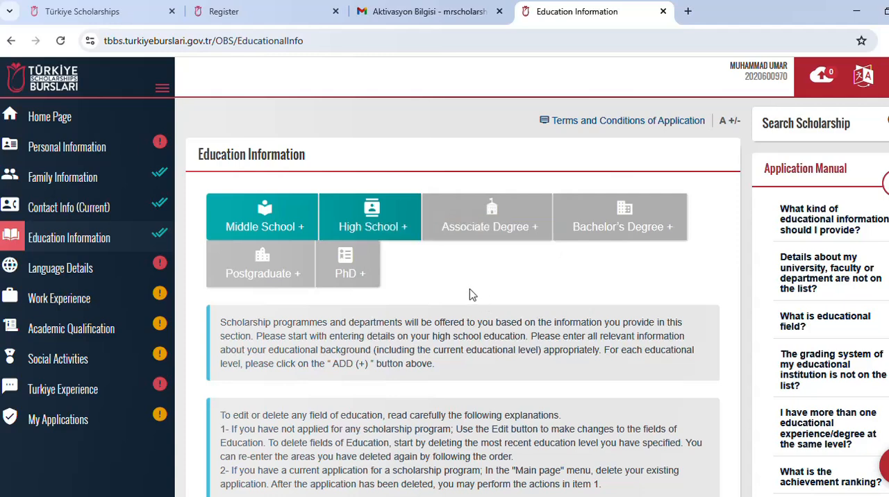
Step: Add a high school record and set its country to Pakistan and its city to Lahore
scroll(467, 296, down, 3)
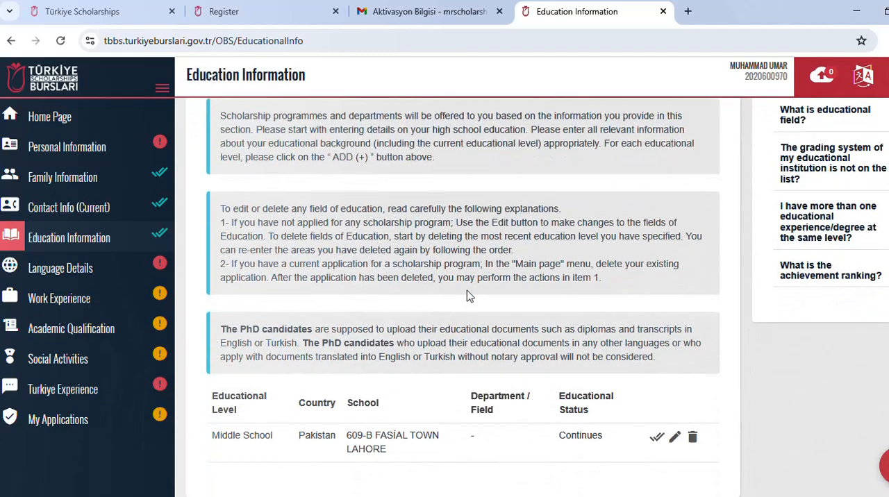
scroll(467, 297, up, 2)
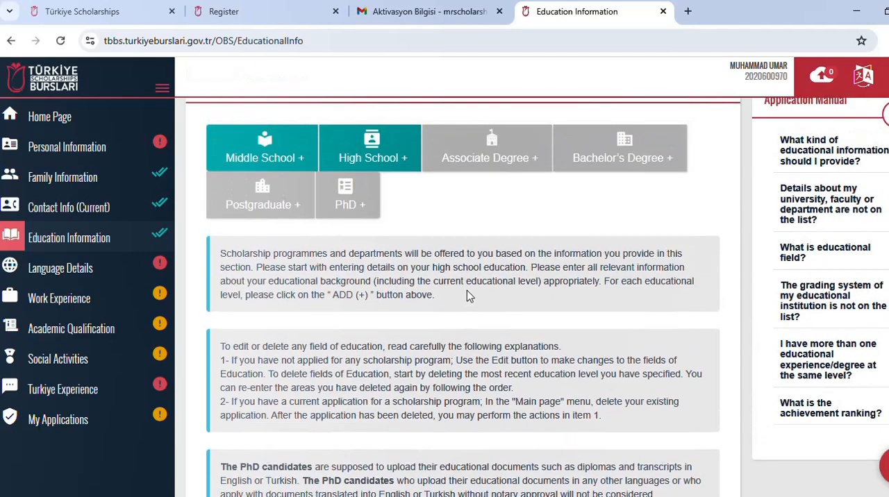
click(387, 159)
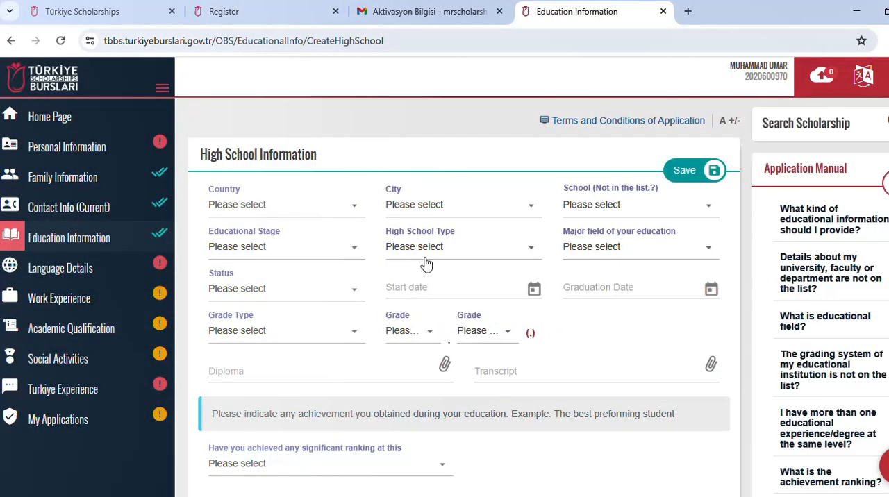
click(351, 208)
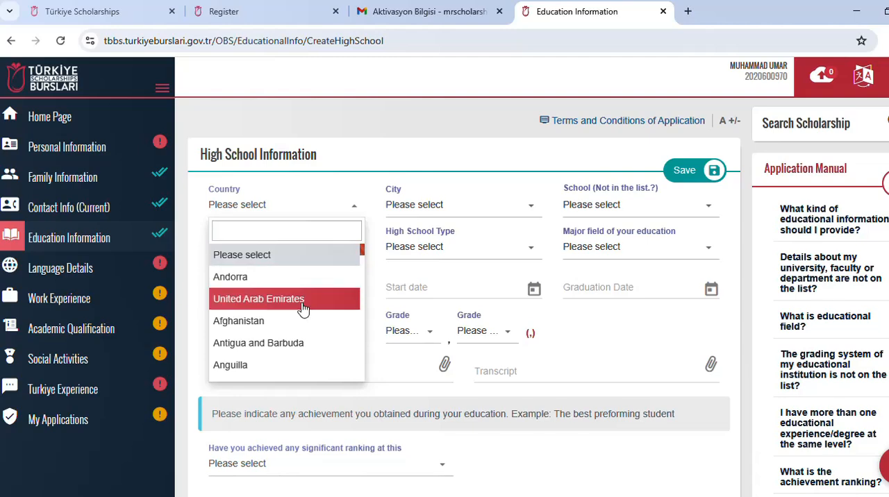
text(PAK)
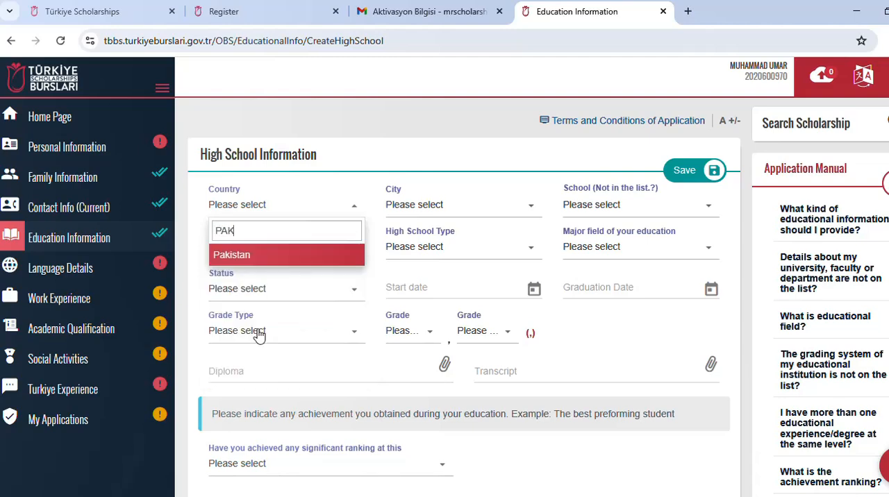
key(Return)
click(417, 204)
text(LA)
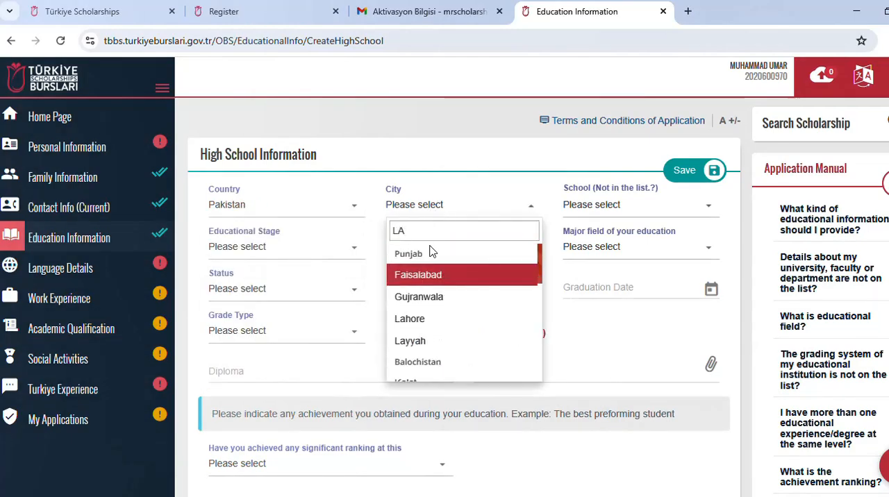
click(433, 319)
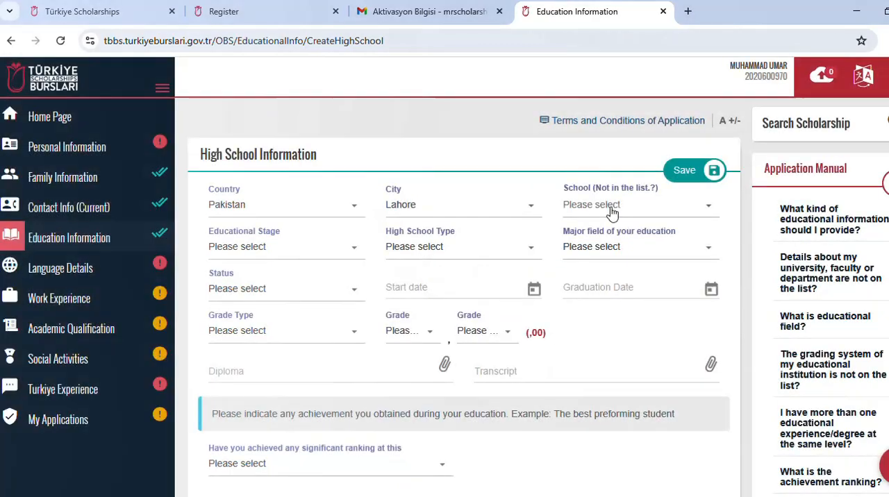
Step: Choose the ABDUL SATTAR PUBLİC HİG... school and set the high school status to Continues
click(664, 204)
click(638, 326)
click(350, 290)
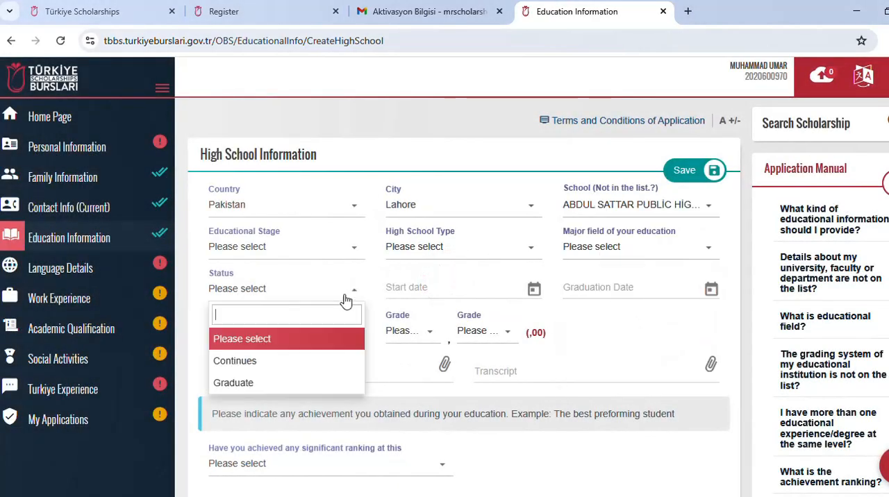
click(305, 361)
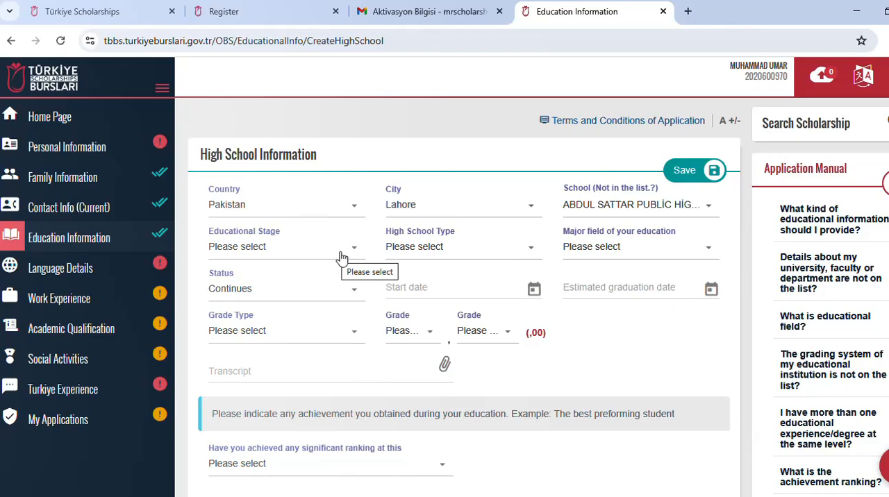
Step: Set the educational stage to Secondary Education and the high school type to General High School
click(414, 250)
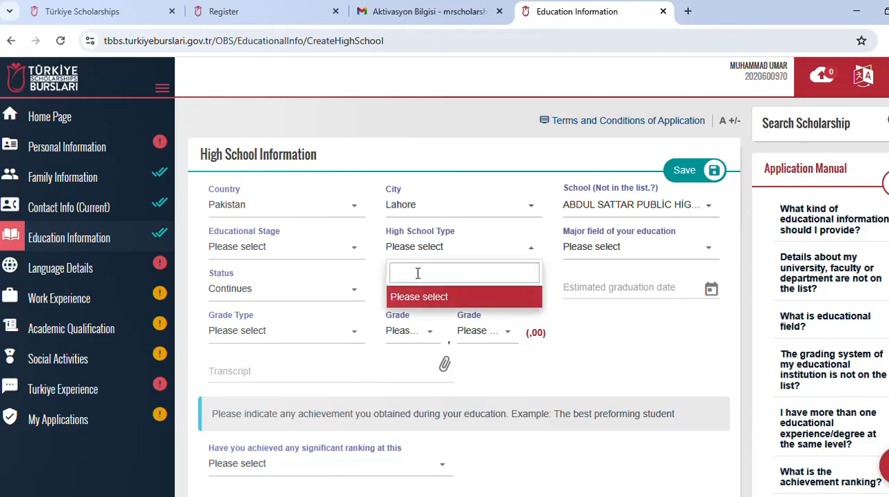
click(336, 252)
scroll(303, 309, down, 1)
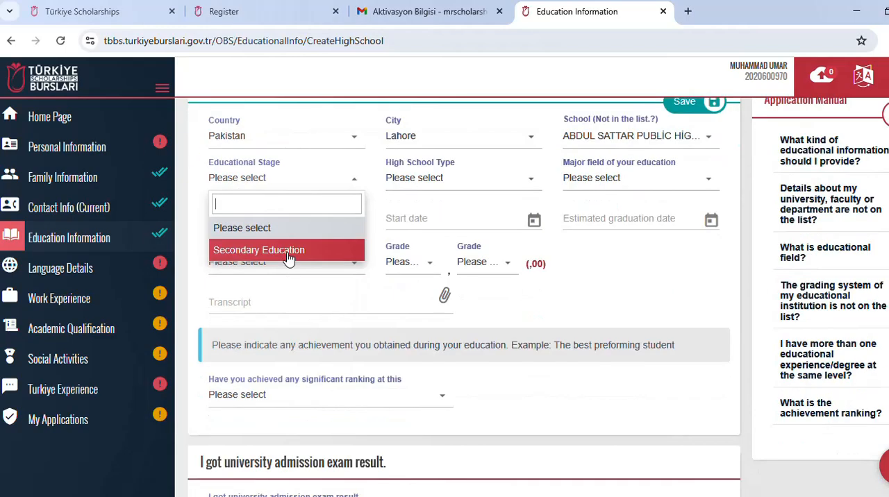
click(288, 256)
scroll(322, 254, up, 1)
click(416, 252)
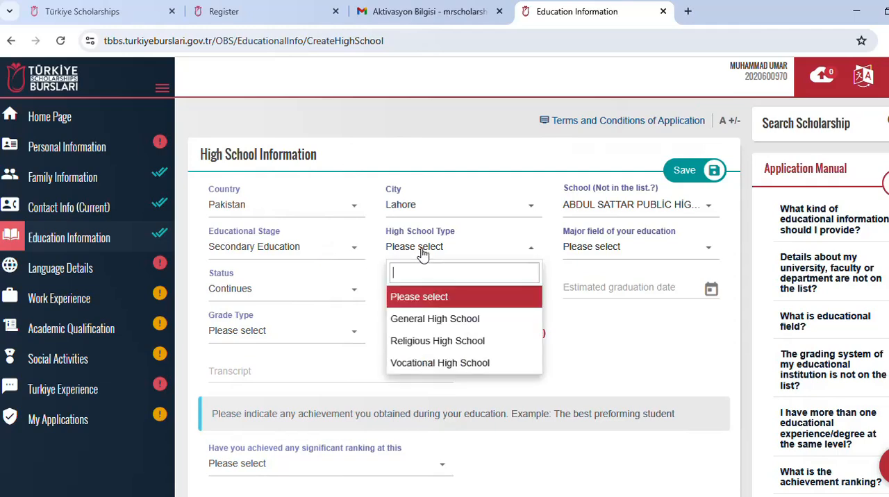
click(466, 315)
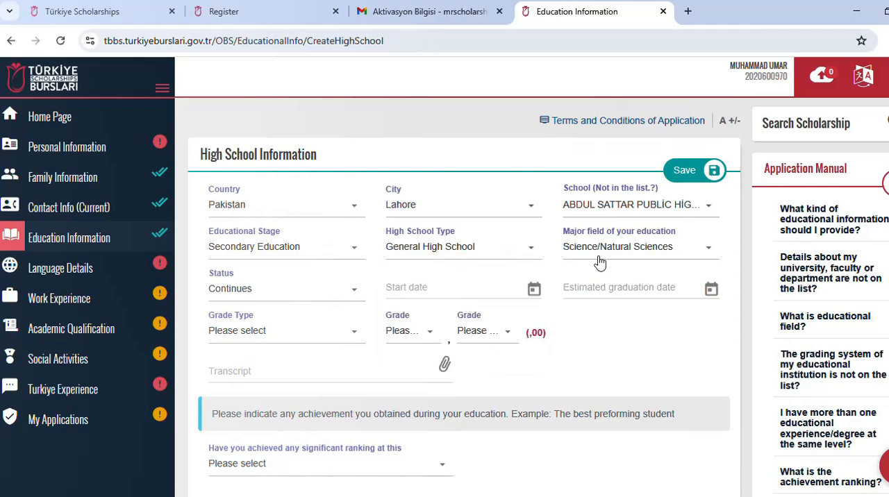
Step: Set the major field of education to Science/Natural Sciences and change the high school status to Graduate
click(599, 256)
click(604, 298)
click(585, 257)
scroll(604, 319, down, 1)
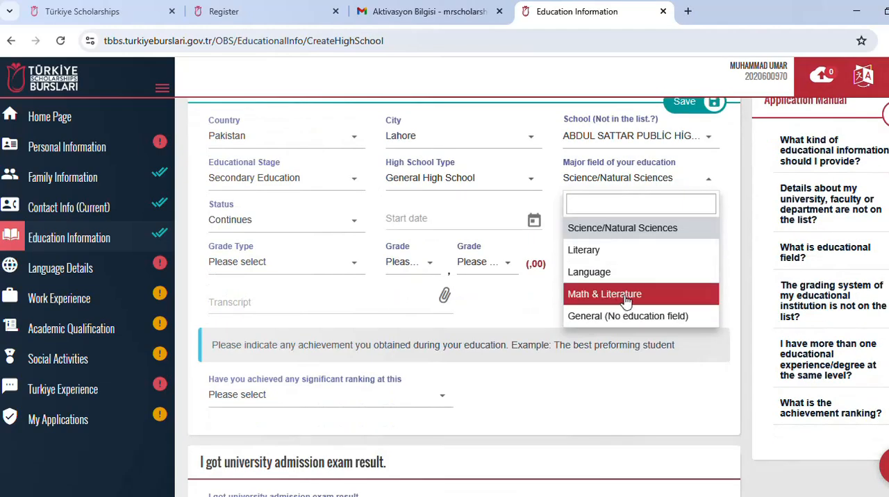
click(611, 230)
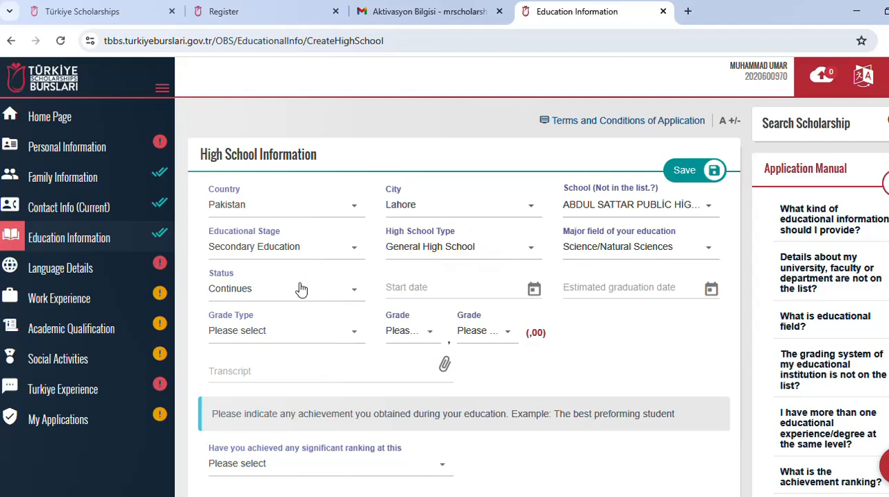
click(345, 290)
click(310, 383)
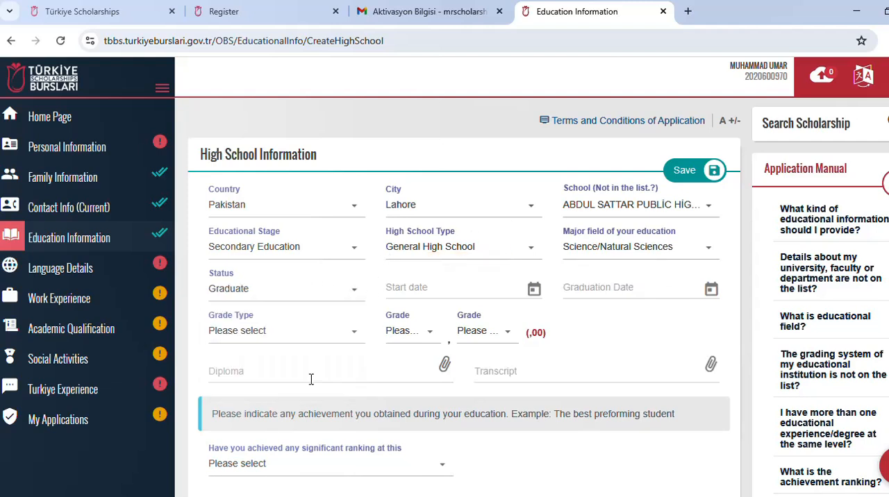
Step: Set the high school start date to 07/01/2016
click(416, 290)
click(399, 78)
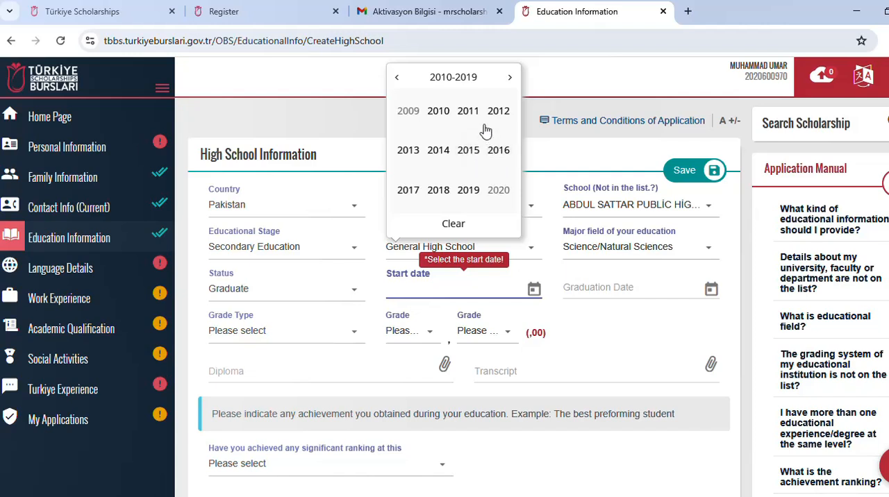
click(497, 151)
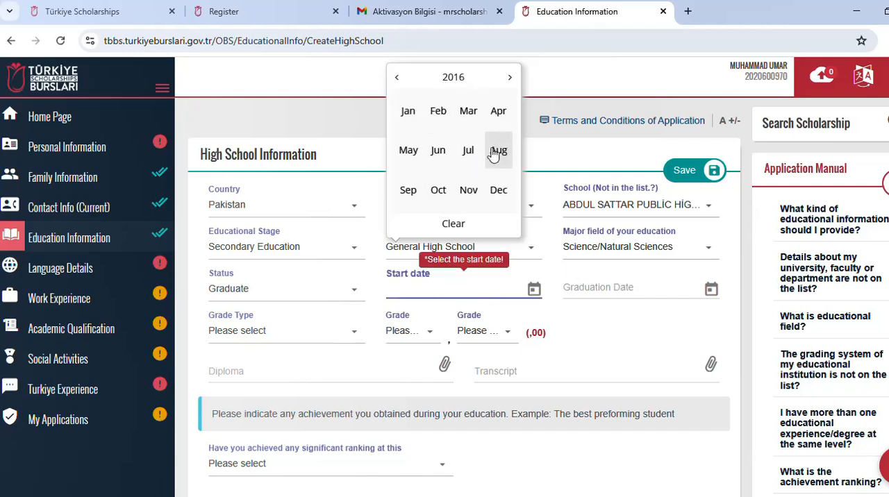
click(408, 110)
click(480, 341)
Step: Set the high school graduation date to 22/03/2017
click(604, 285)
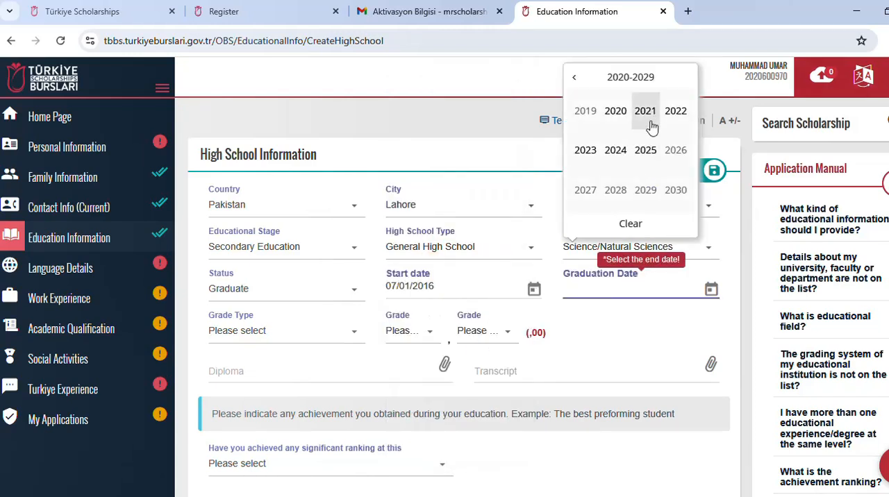
click(573, 77)
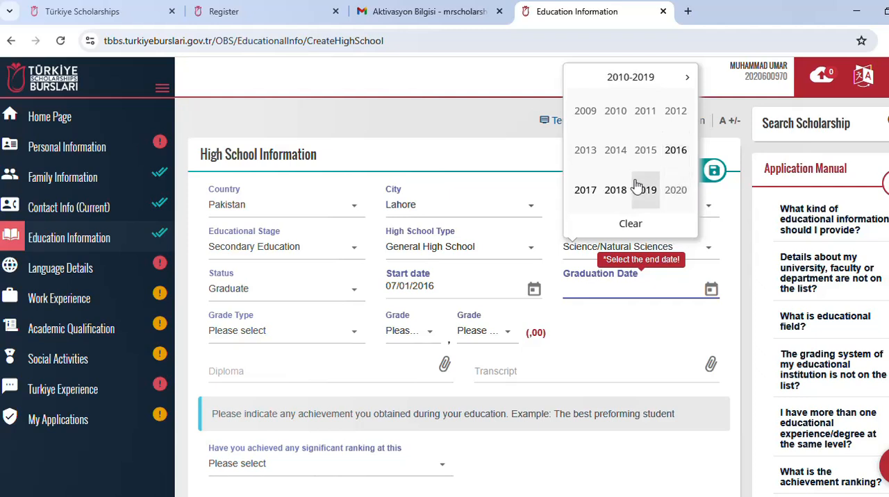
click(585, 189)
click(645, 113)
click(638, 391)
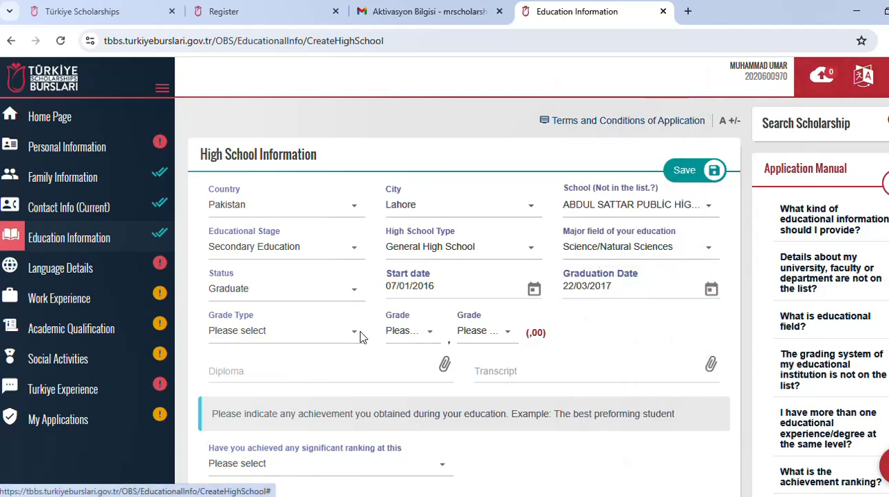
Step: Set the high school grade type to 100 and the grade to 83,96
click(360, 336)
scroll(242, 232, down, 1)
click(252, 238)
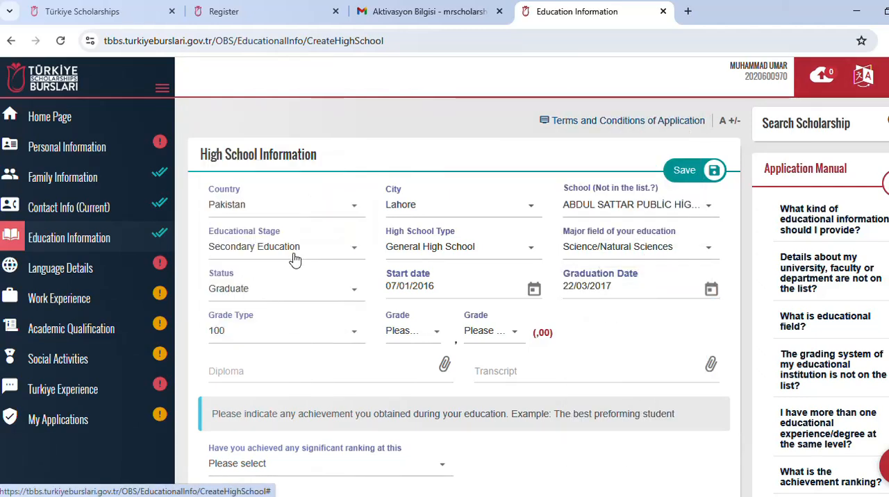
click(425, 335)
scroll(420, 311, down, 4)
click(421, 311)
click(490, 331)
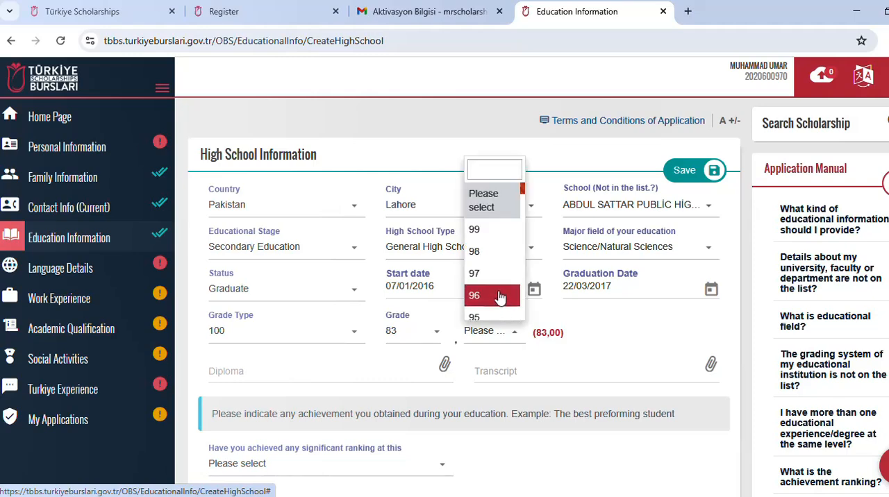
click(502, 297)
Step: Attach datiaccesso.pdf from the Downloads folder as the high school diploma
scroll(470, 352, down, 1)
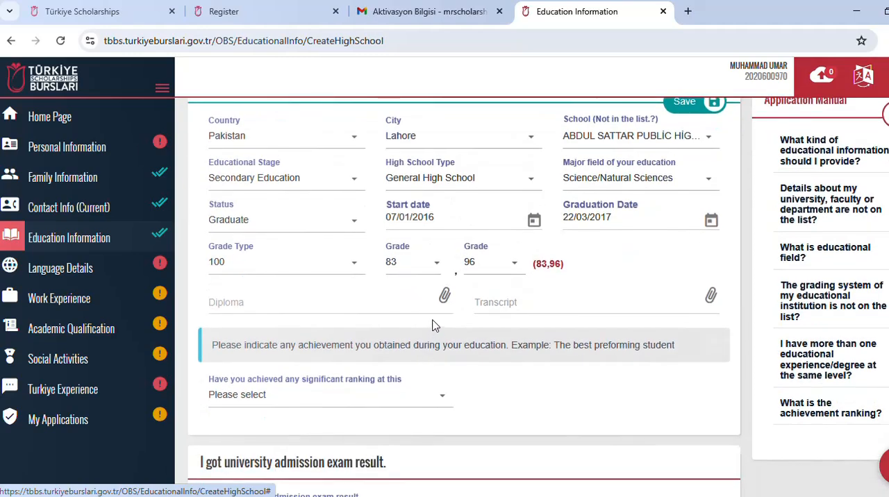
click(445, 297)
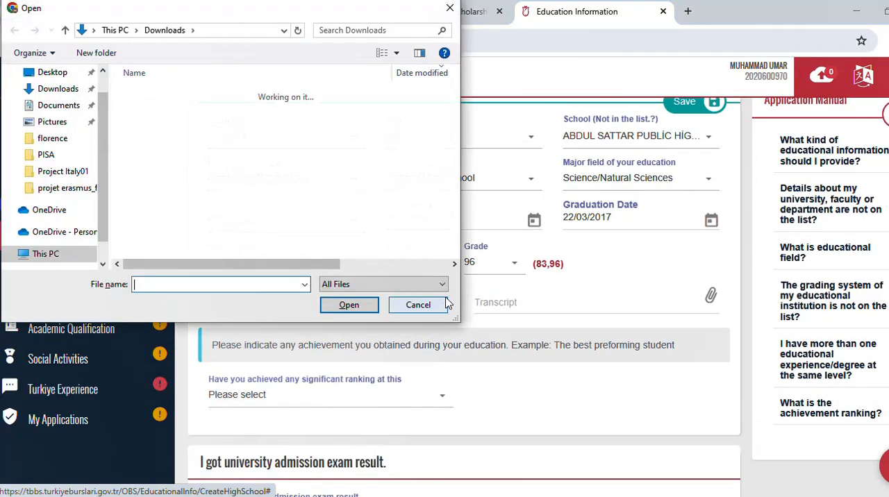
scroll(177, 195, down, 3)
double_click(177, 194)
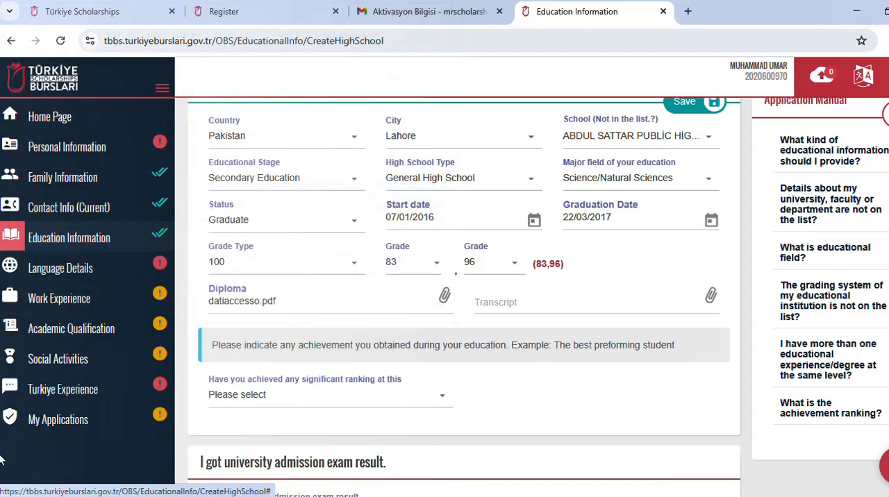
Step: Answer No to the significant ranking question and attach datiaccesso.pdf as the high school transcript
click(437, 391)
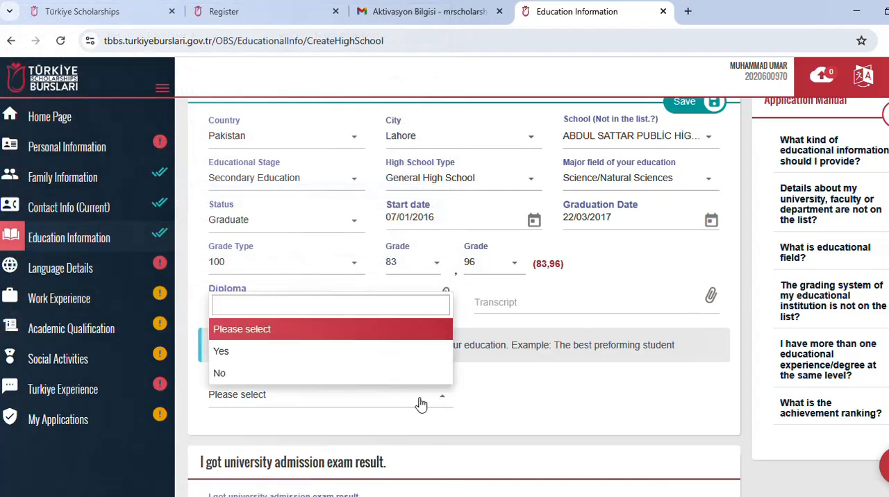
click(361, 374)
click(711, 297)
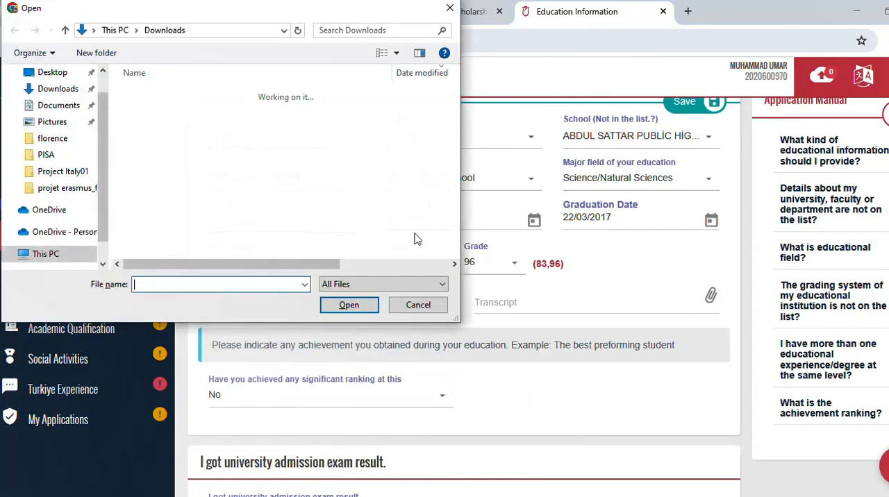
scroll(217, 220, down, 5)
double_click(220, 240)
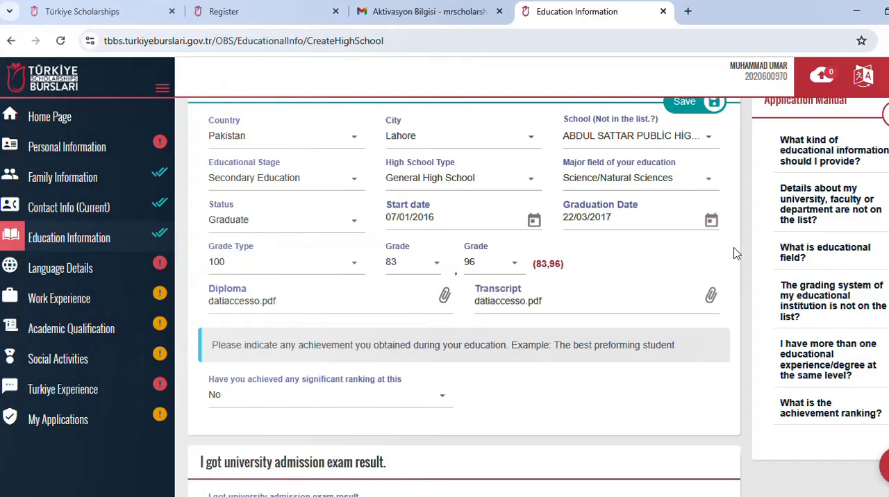
Step: Try to save the high school record
scroll(736, 253, up, 1)
click(684, 171)
click(655, 238)
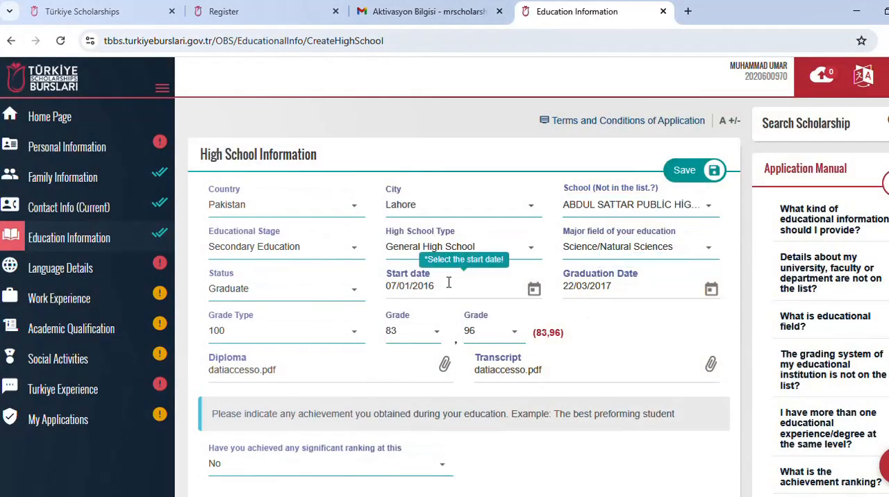
Step: Answer No to the university admission exam result question and save the high school record
scroll(523, 257, down, 2)
scroll(334, 446, down, 1)
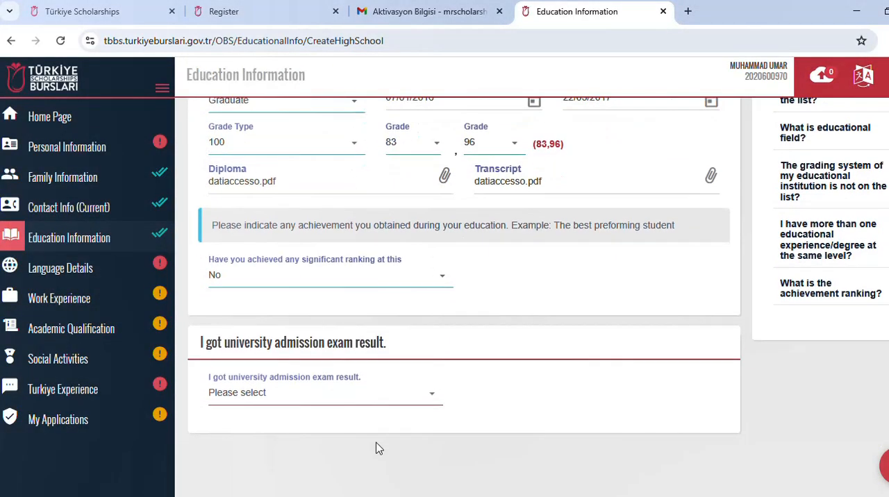
click(383, 401)
click(356, 359)
click(393, 399)
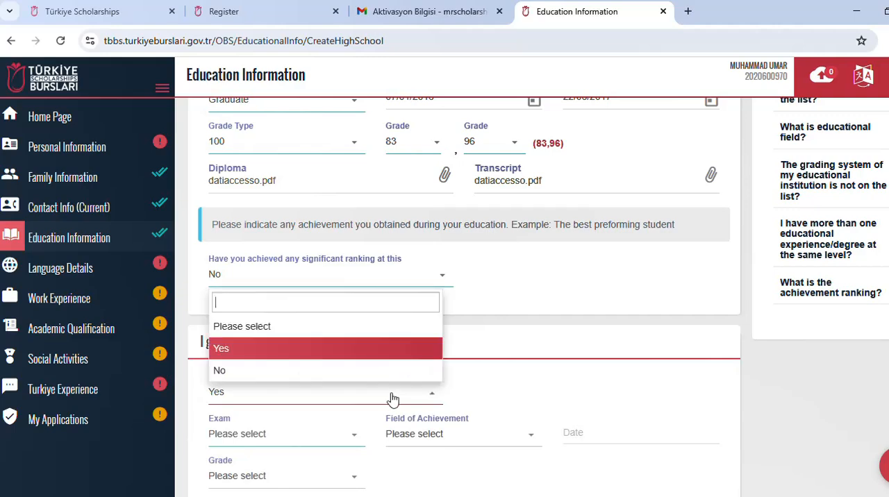
click(363, 371)
scroll(734, 256, up, 3)
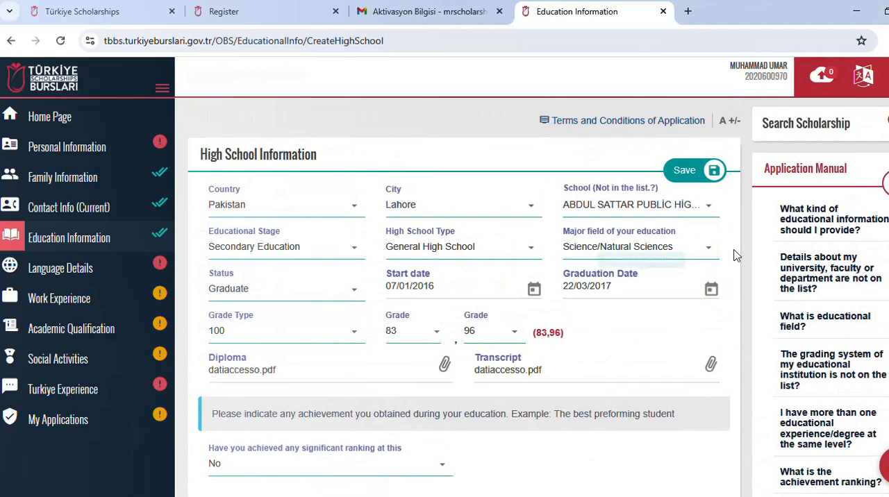
click(686, 173)
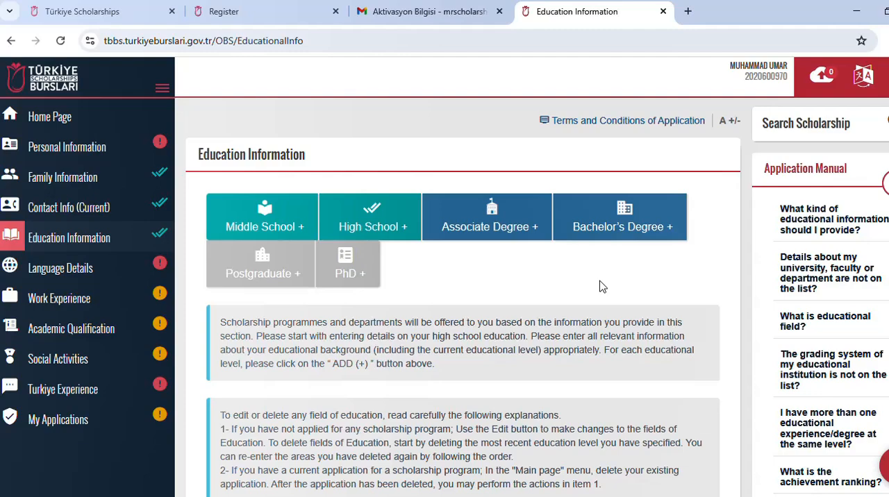
Step: Add a bachelor's degree record with the country set to Pakistan and the city to Lahore
click(609, 223)
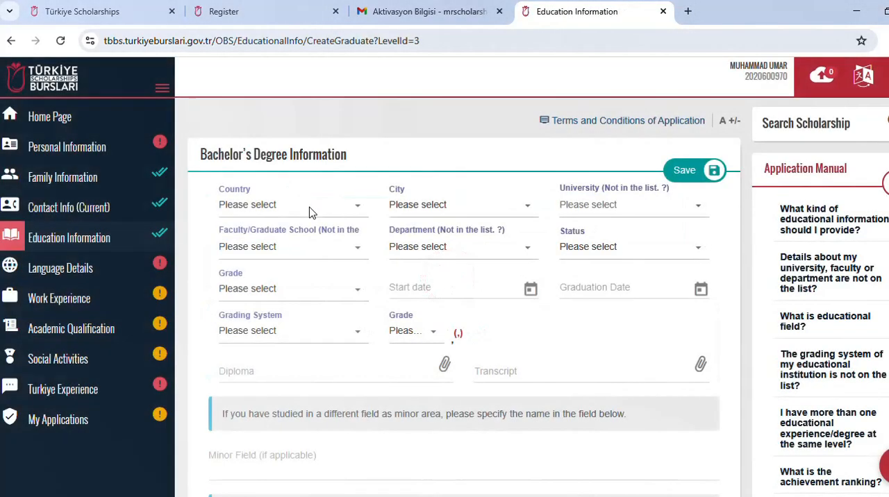
click(309, 208)
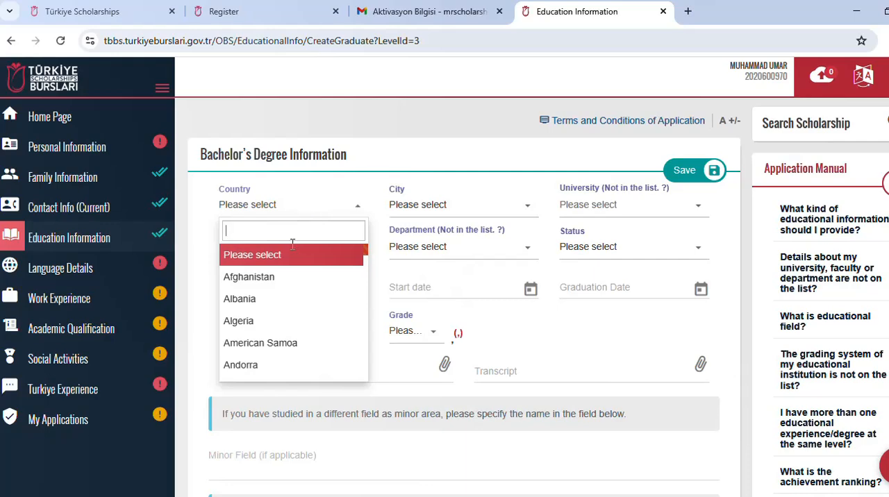
text(PA)
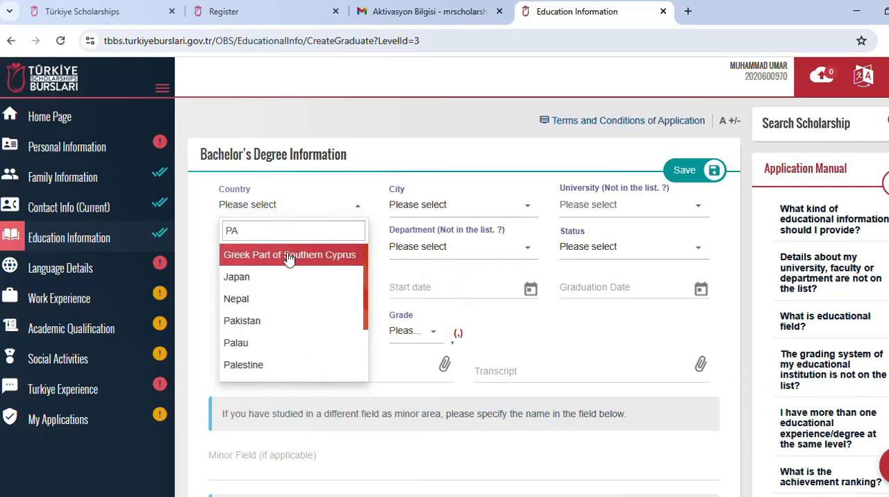
text(K)
click(289, 256)
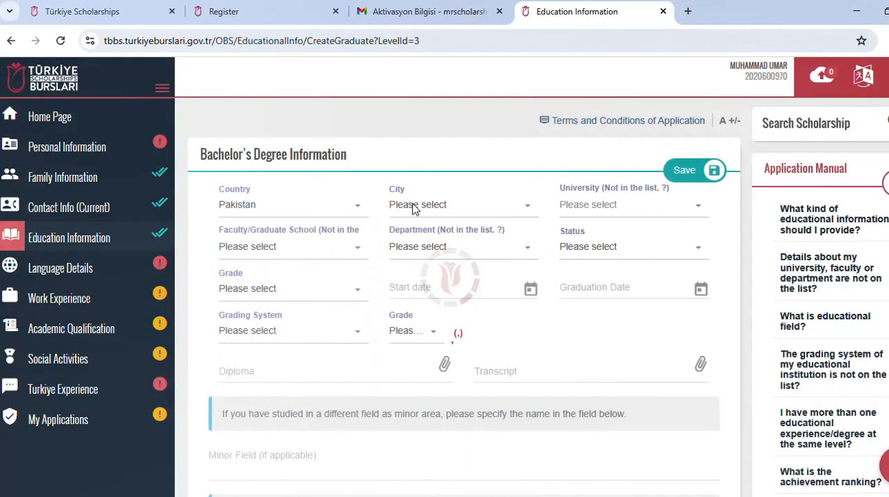
click(414, 207)
text(LA)
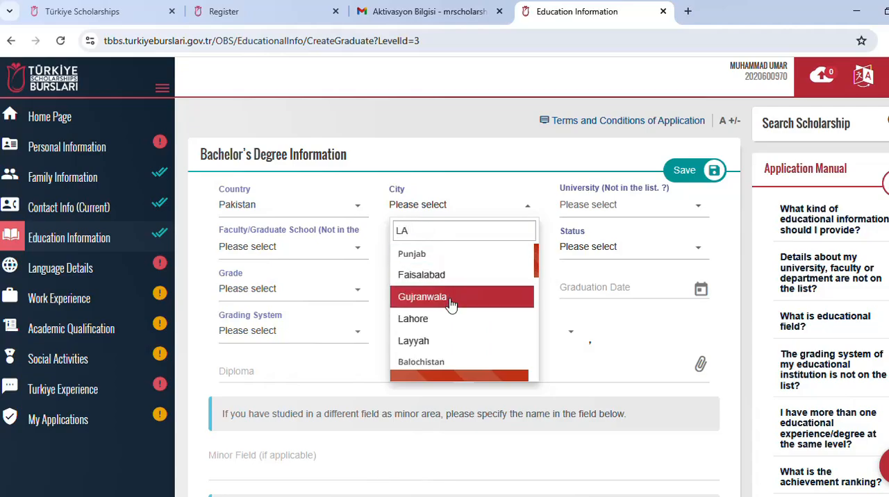
click(448, 319)
Step: Set the bachelor's university to "UNIVERSITY OF PUNJAB" and the faculty to FACULTY EDUCATİONAL SCİENES
click(601, 205)
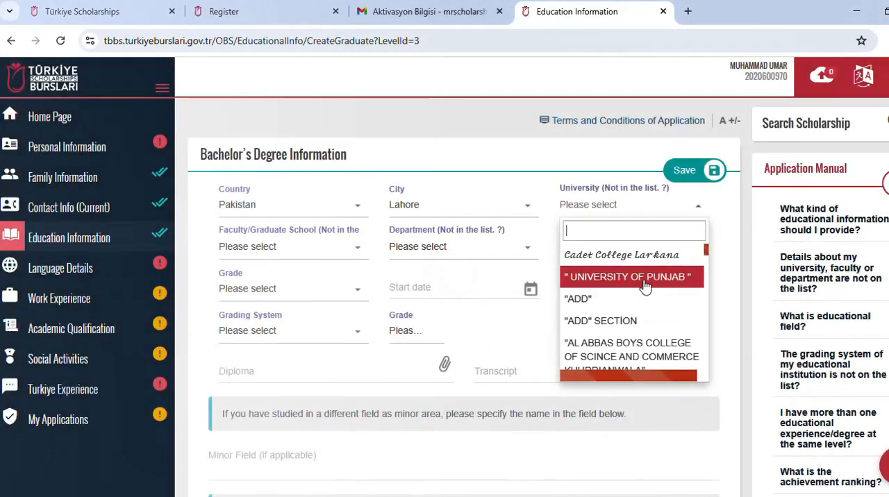
click(643, 285)
click(337, 250)
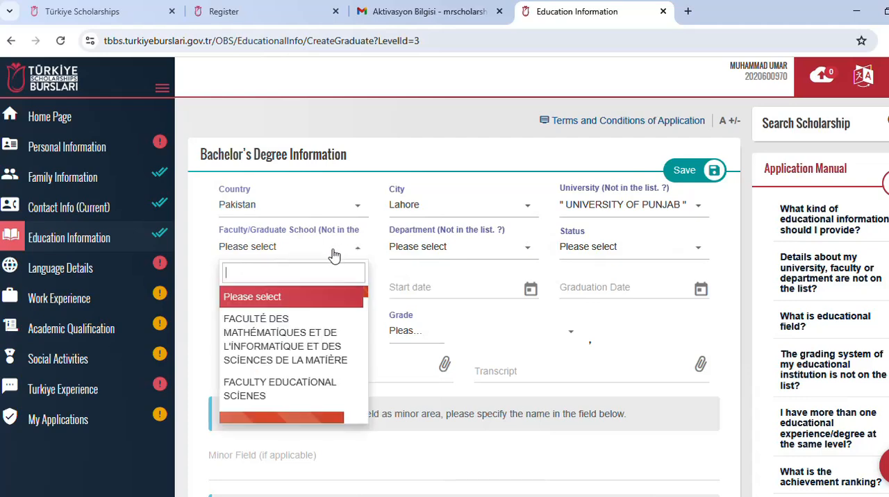
click(292, 389)
Step: Find the unlisted department Geological Engineering by its English name, save it as the department, and set the status to Graduate
click(444, 247)
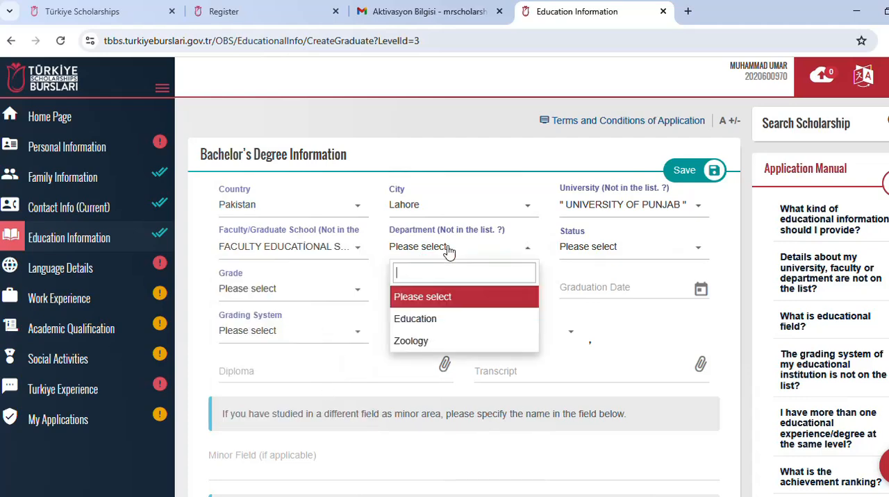
scroll(445, 305, down, 1)
scroll(444, 285, up, 1)
click(484, 226)
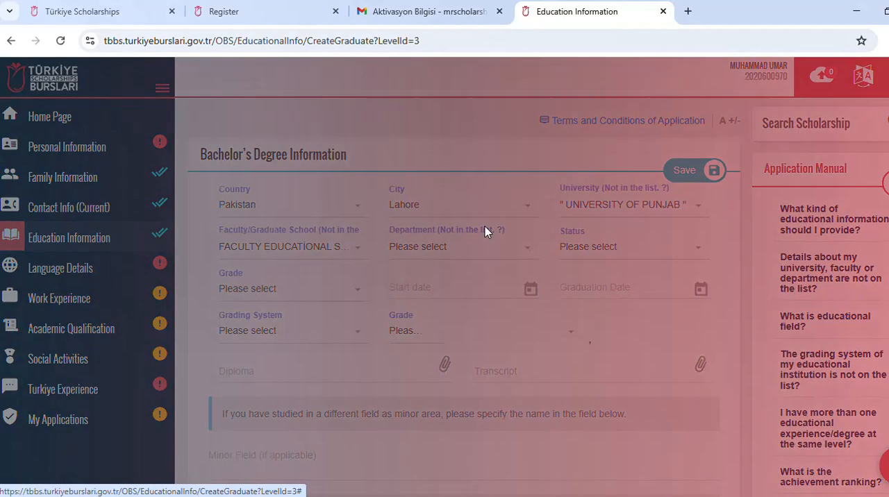
click(448, 218)
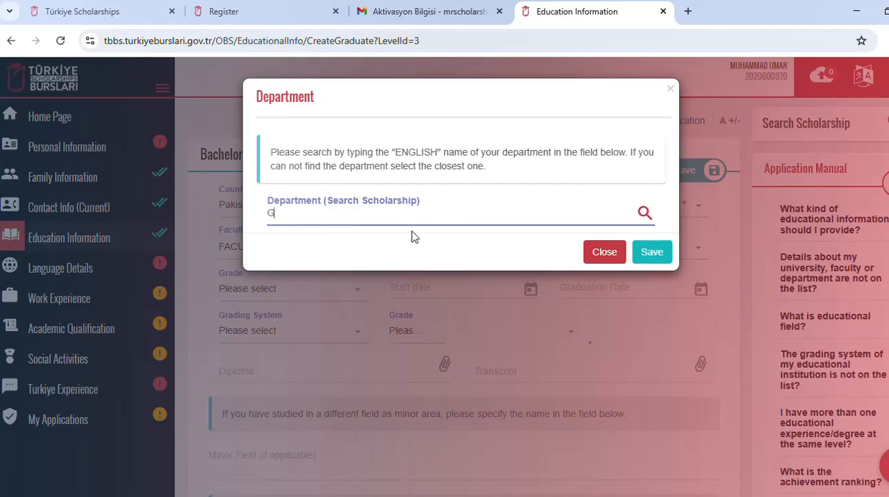
click(347, 254)
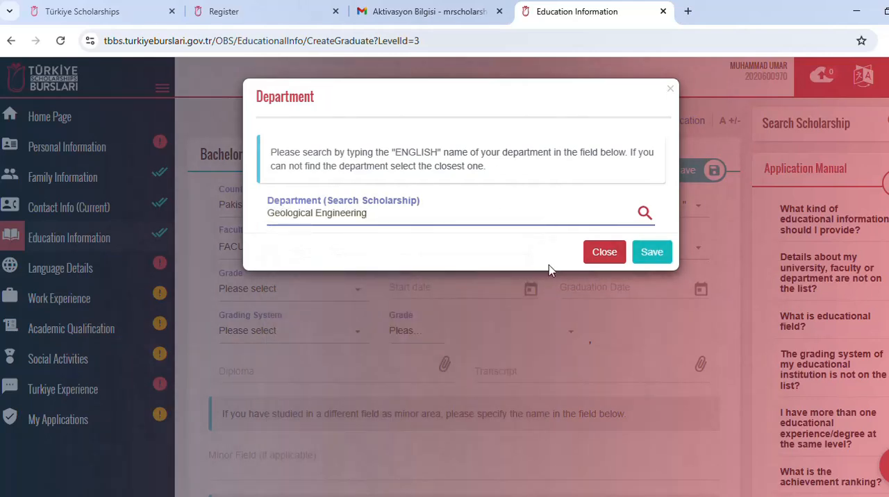
click(651, 252)
click(629, 247)
click(627, 340)
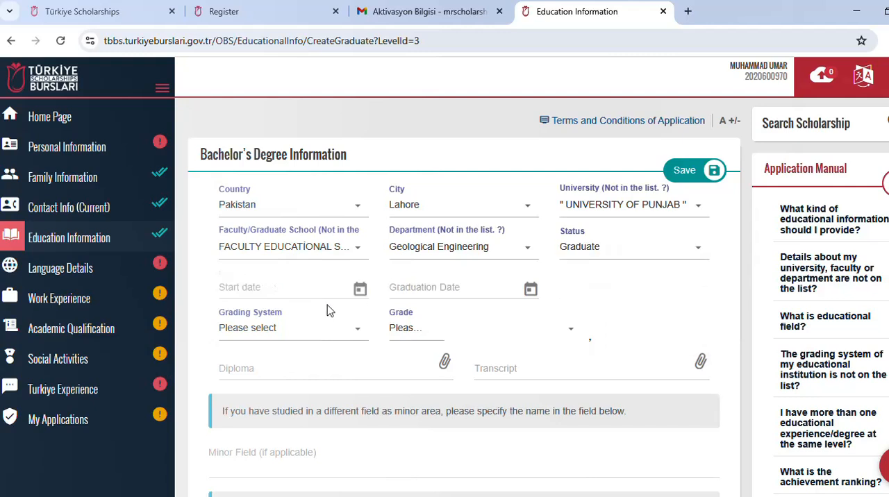
Step: Set the bachelor's degree start date to 05/02/2025
click(346, 291)
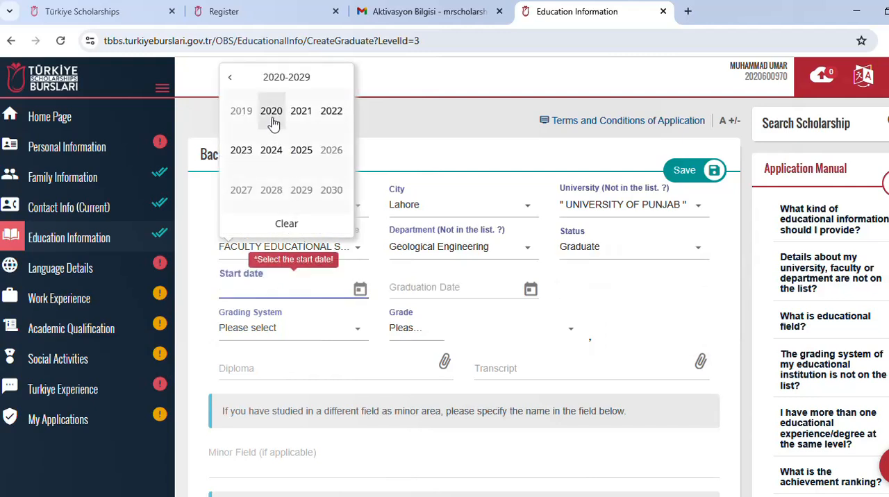
click(230, 78)
click(271, 190)
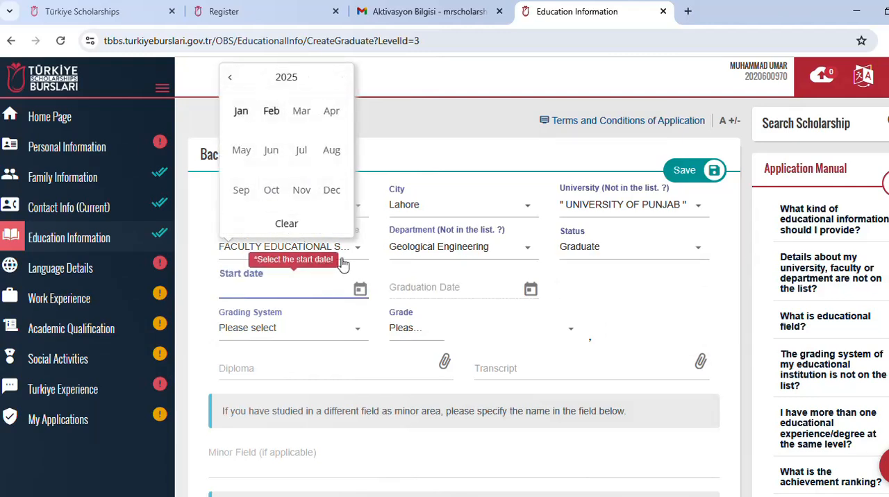
click(270, 111)
click(300, 343)
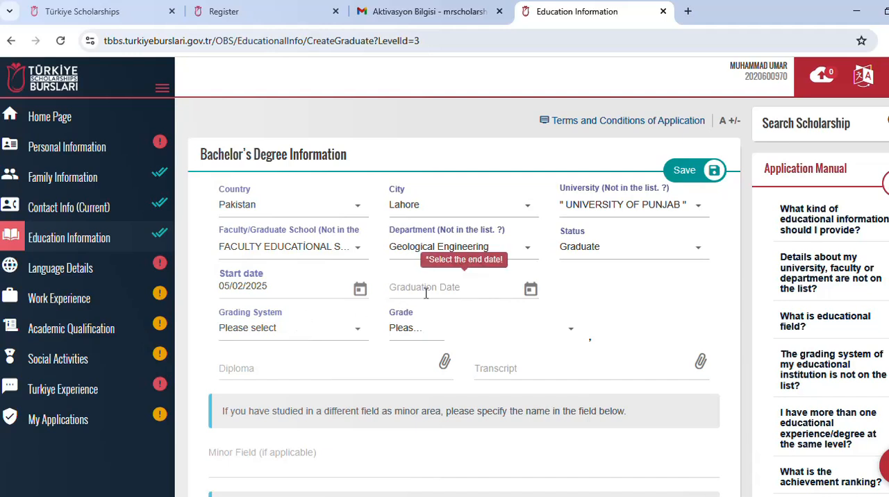
Step: Change the bachelor's degree start date to 13/02/2020
click(360, 289)
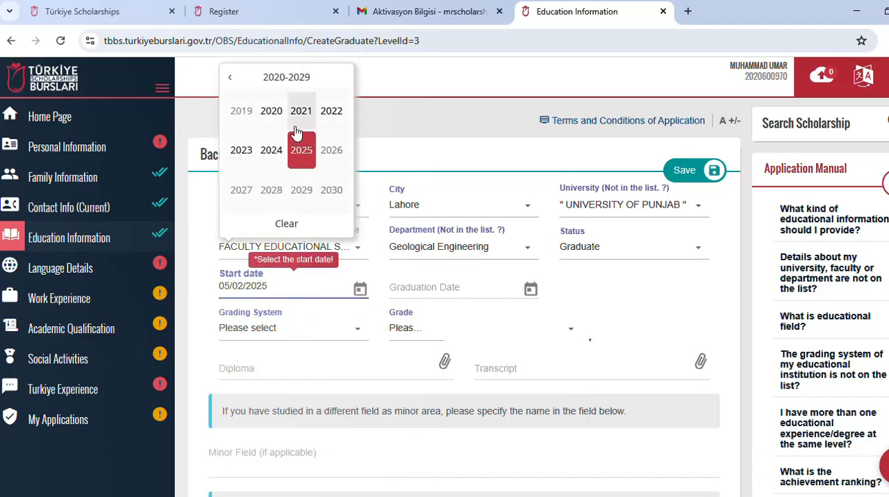
click(231, 78)
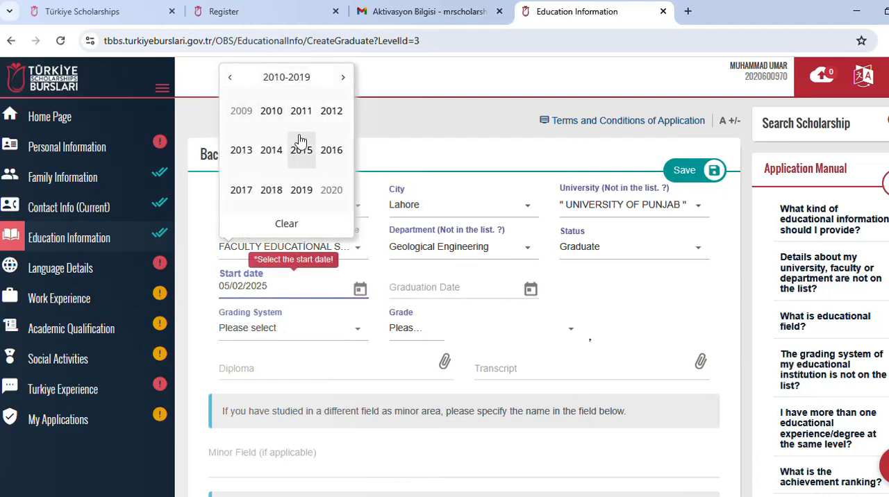
click(277, 183)
click(271, 111)
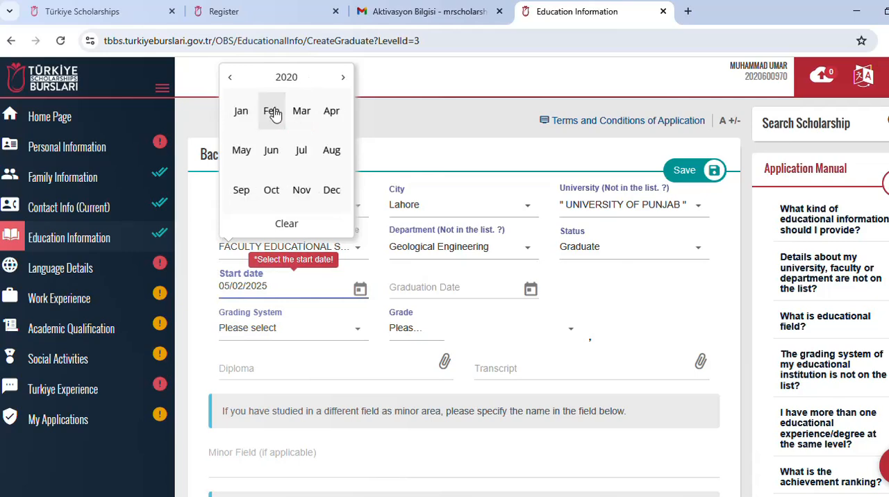
click(271, 111)
click(318, 363)
Step: Set the bachelor's degree graduation date to 17/03/2021
click(397, 295)
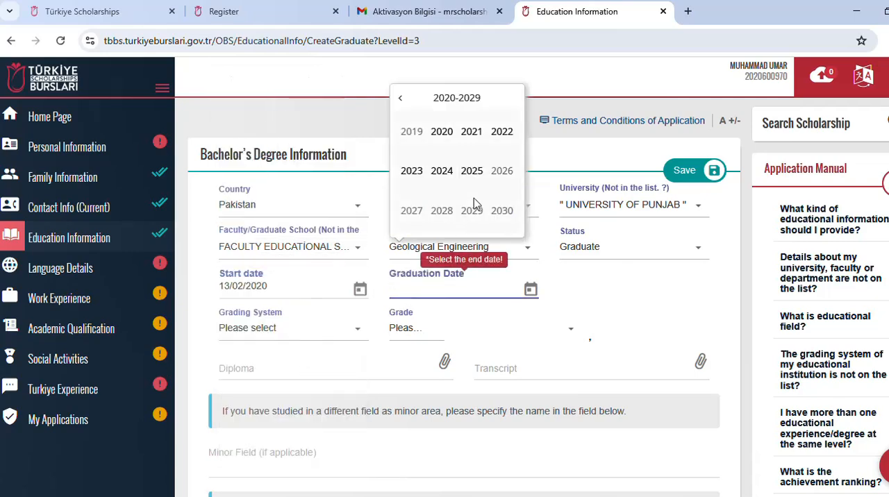
click(470, 139)
click(470, 139)
click(464, 161)
click(467, 287)
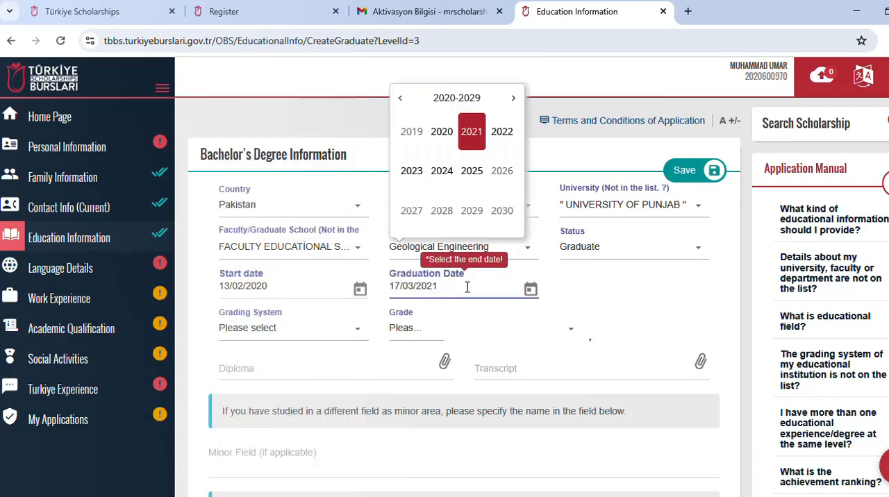
click(472, 131)
click(470, 131)
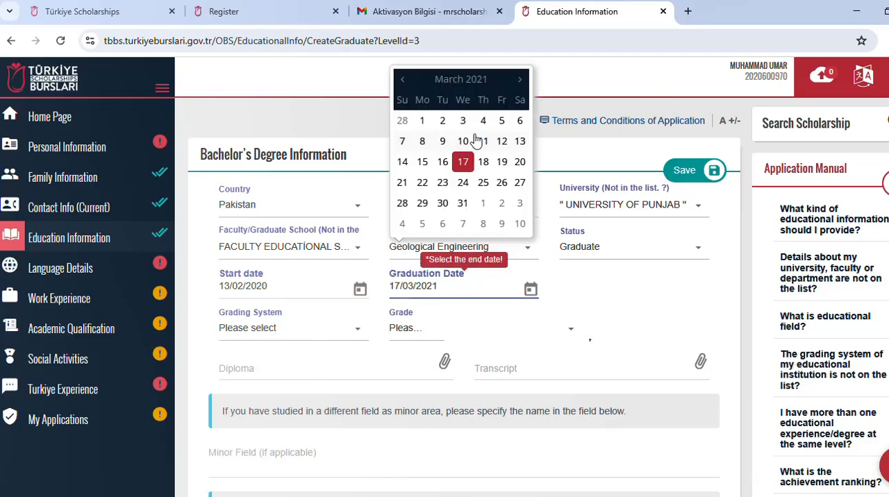
click(463, 160)
Step: Set the grading system of the bachelor's degree to 4
click(329, 334)
scroll(290, 281, down, 2)
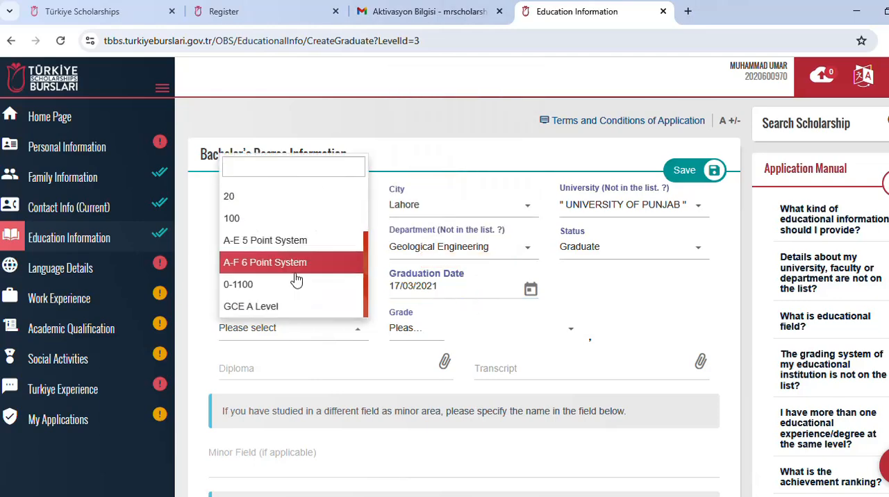
scroll(281, 262, up, 3)
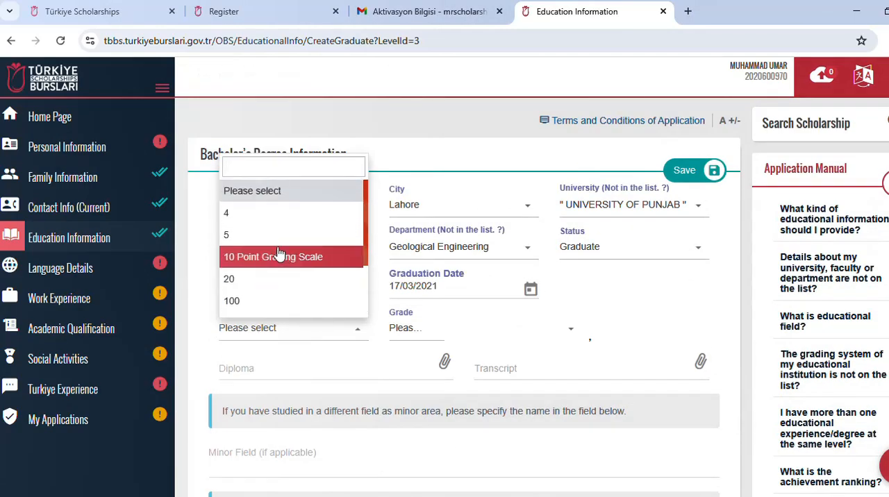
scroll(284, 233, down, 1)
scroll(282, 241, down, 1)
scroll(283, 278, up, 3)
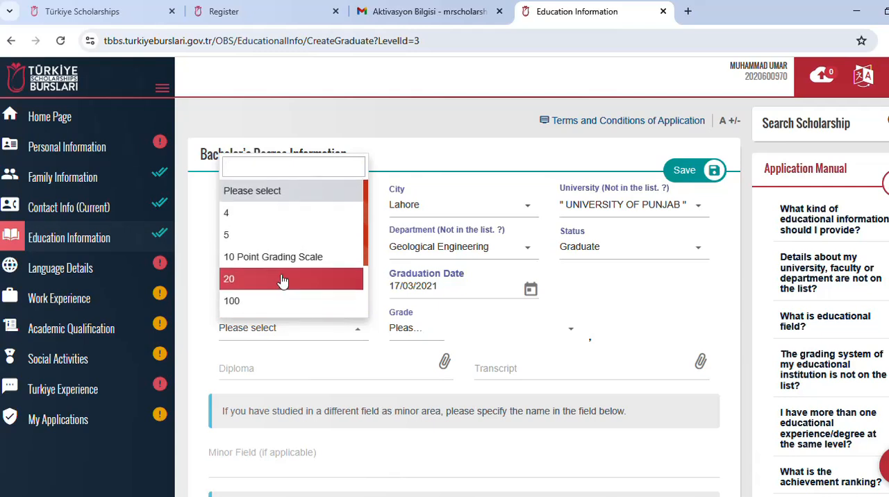
click(260, 212)
Step: Set the bachelor's degree grade to 3,87
click(428, 331)
click(414, 249)
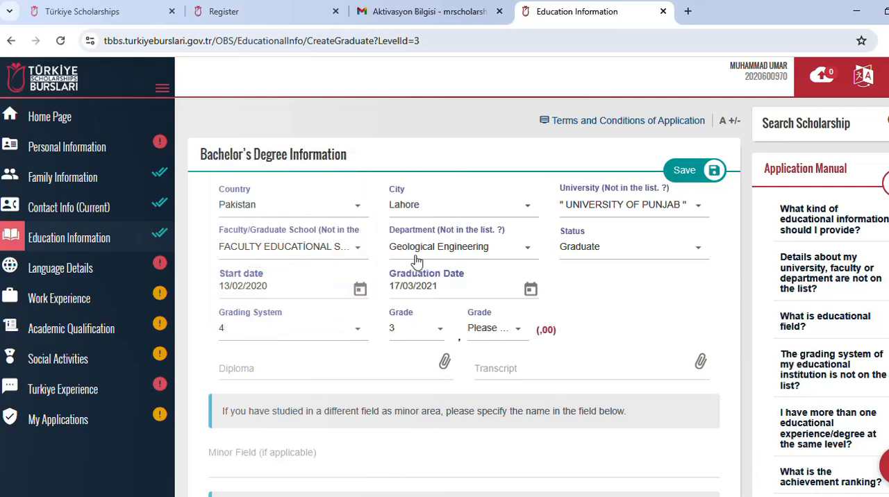
click(493, 329)
scroll(498, 283, down, 2)
scroll(499, 283, down, 1)
click(500, 283)
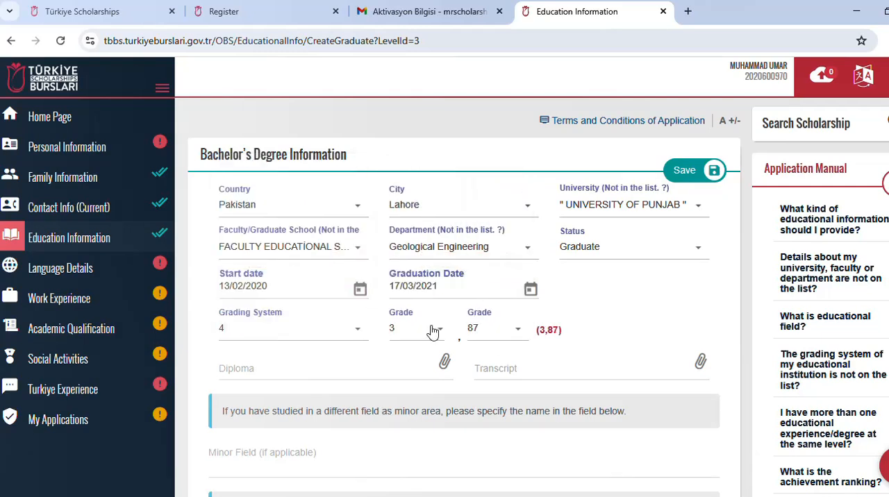
Step: Attach datiaccesso.pdf from the Downloads folder as both the bachelor's diploma and the transcript
click(450, 364)
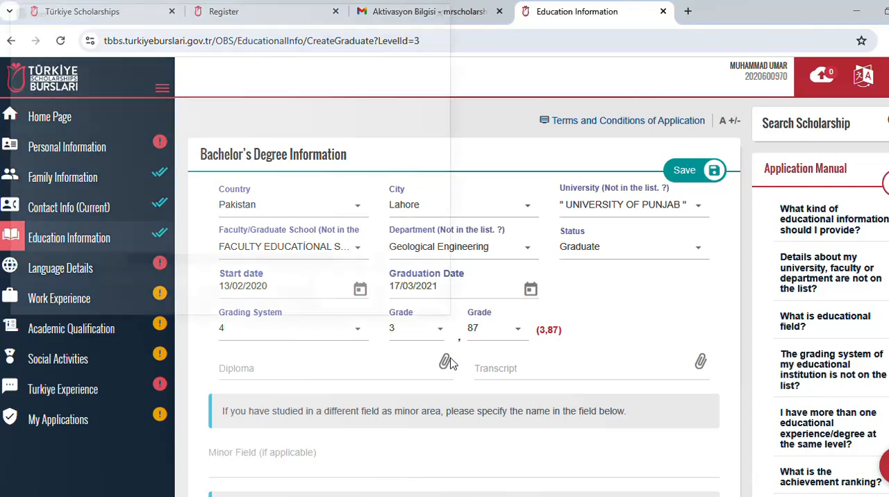
double_click(199, 195)
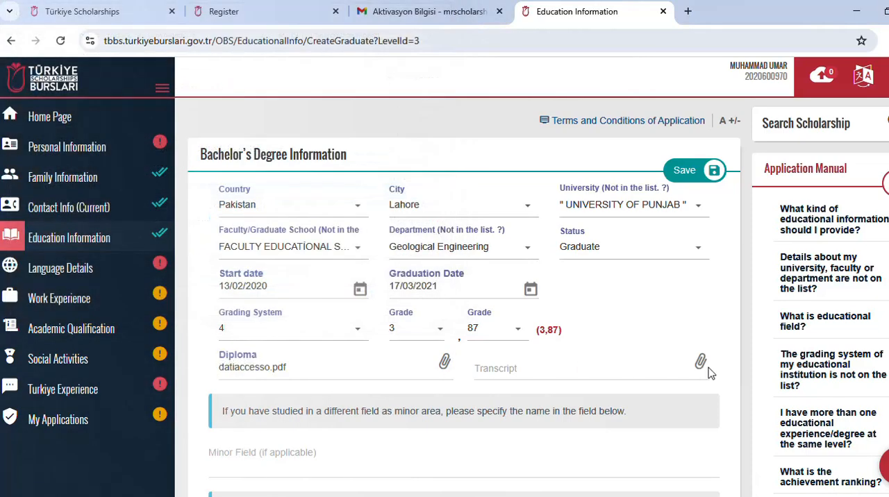
scroll(298, 257, down, 1)
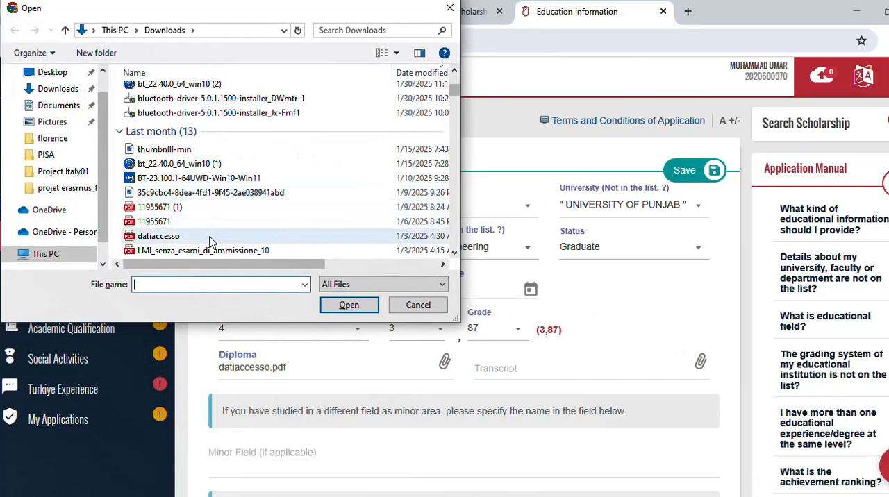
double_click(188, 341)
scroll(382, 369, down, 3)
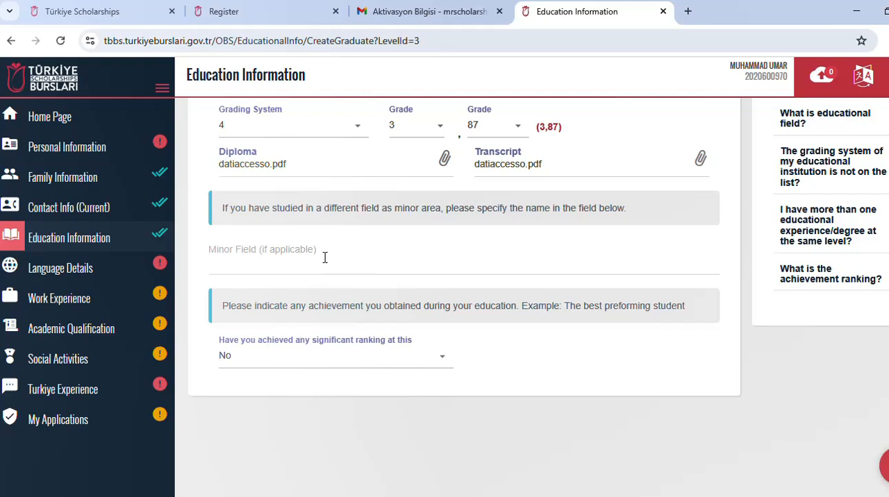
click(322, 257)
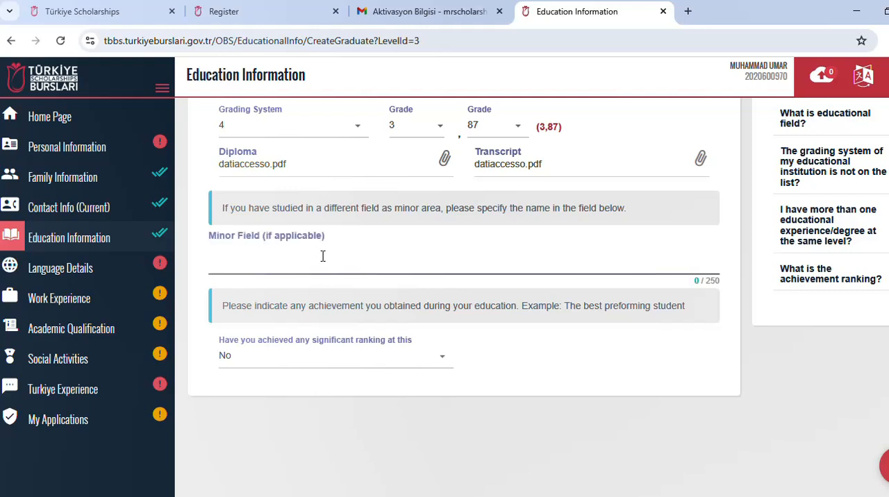
Step: Answer No to significant ranking for the bachelor's degree, save the degree record, and open the Language Details section
click(447, 363)
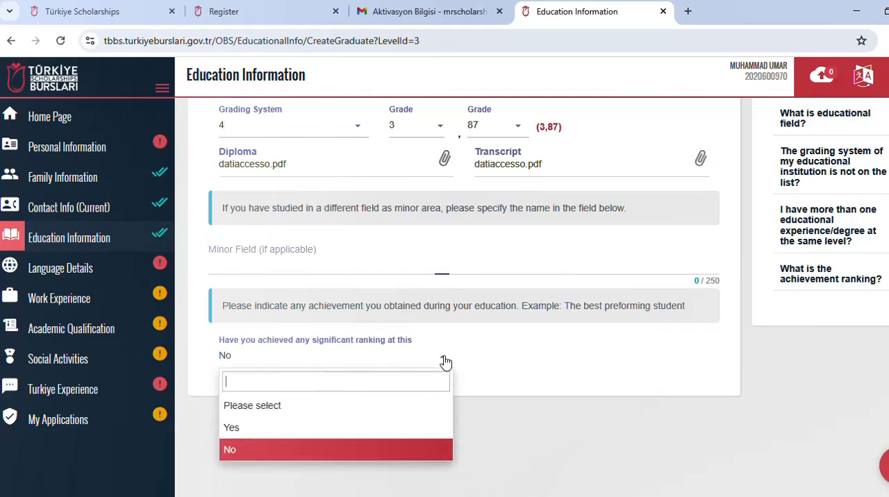
click(382, 449)
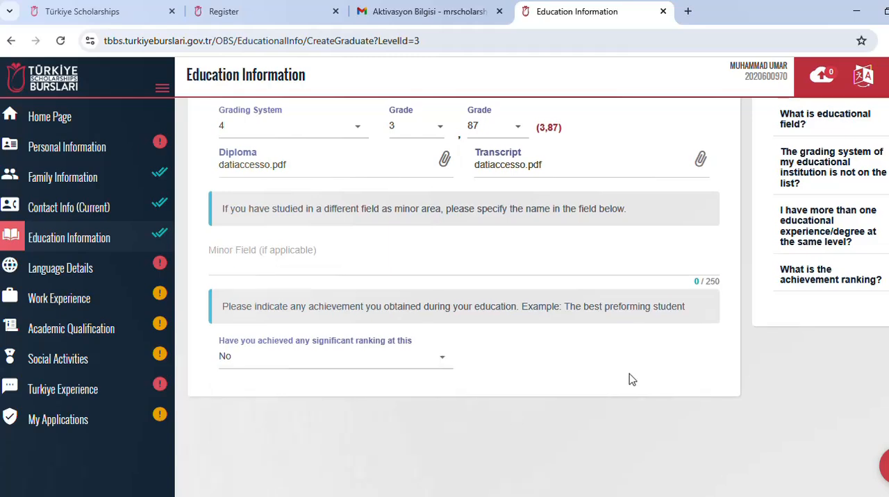
scroll(701, 236, up, 3)
click(687, 172)
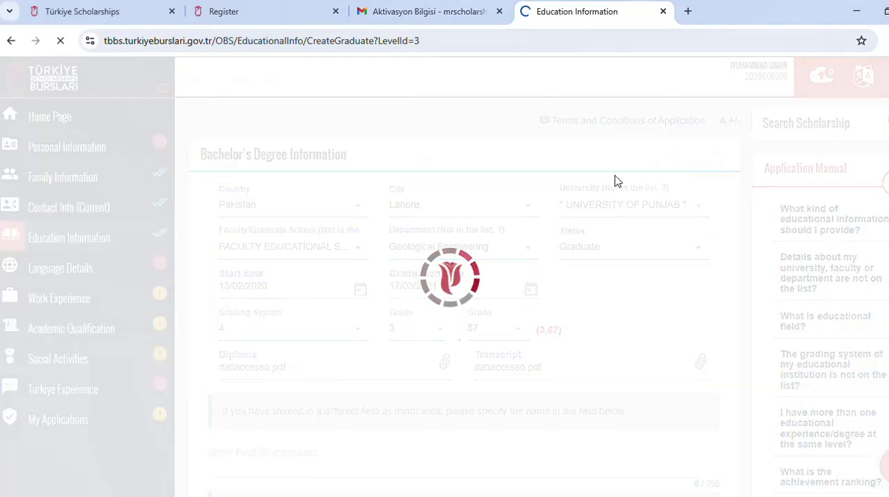
scroll(463, 276, down, 4)
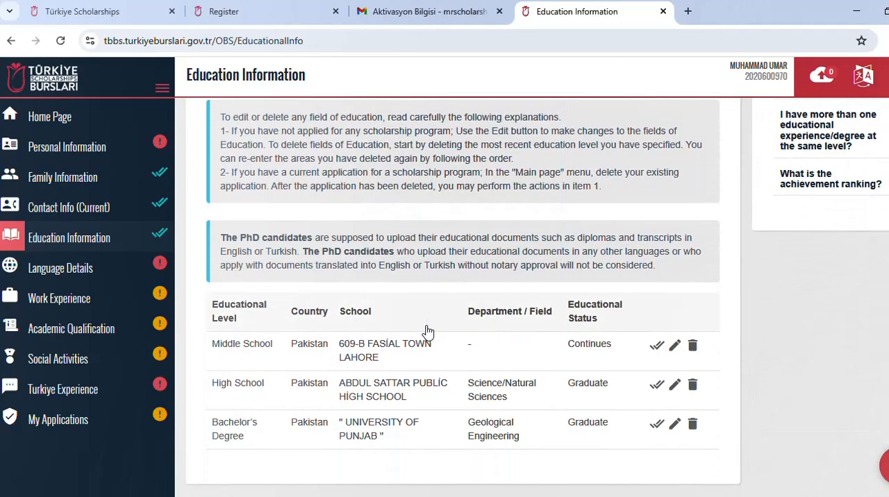
scroll(416, 340, up, 1)
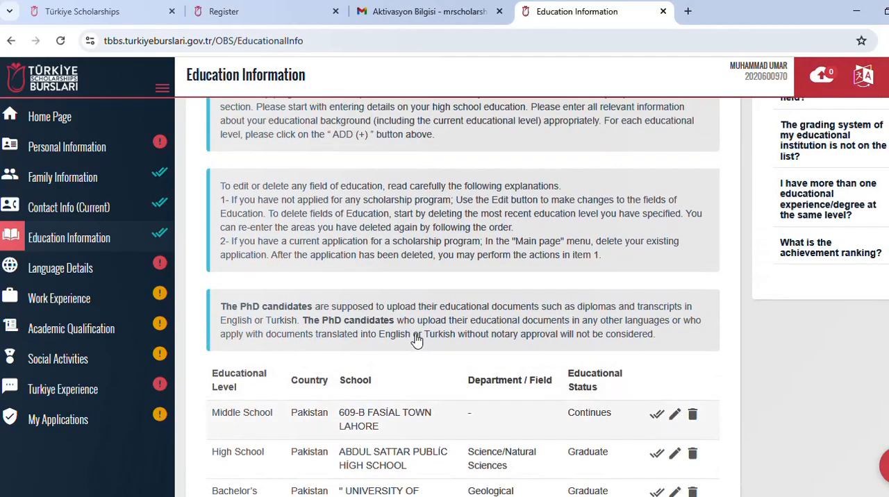
click(87, 269)
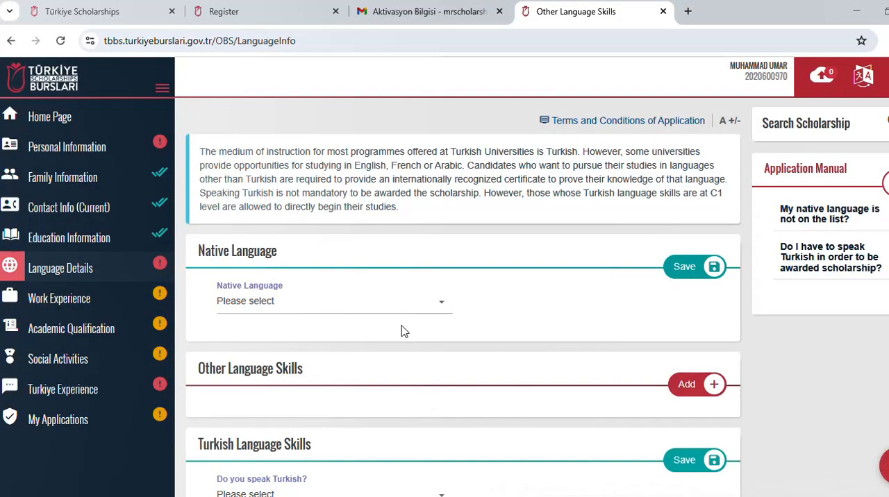
scroll(440, 239, down, 2)
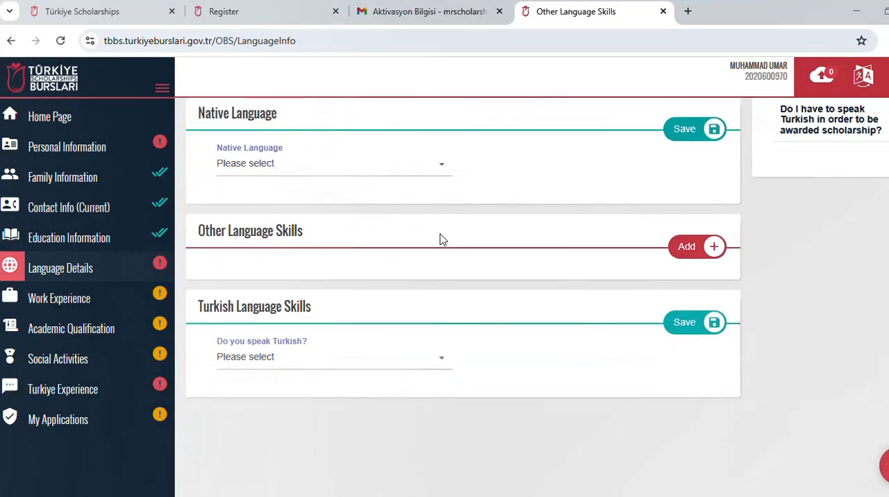
Step: Select Urdu as the native language
click(411, 171)
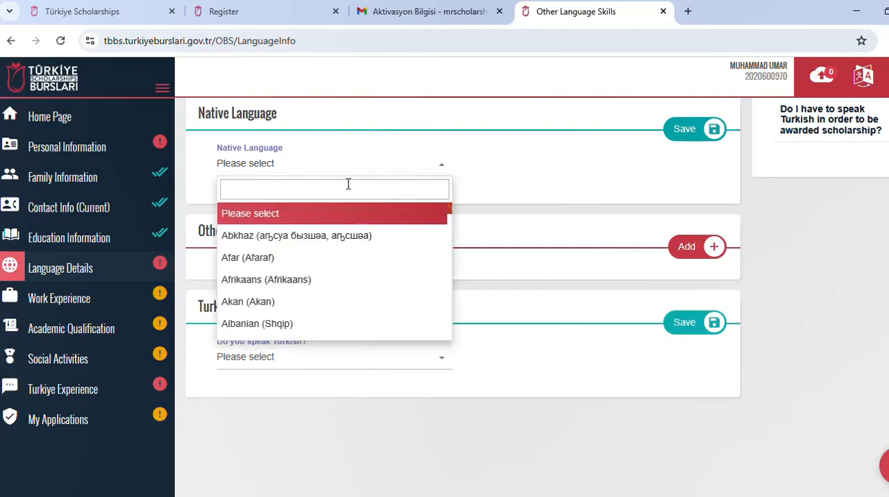
text(U)
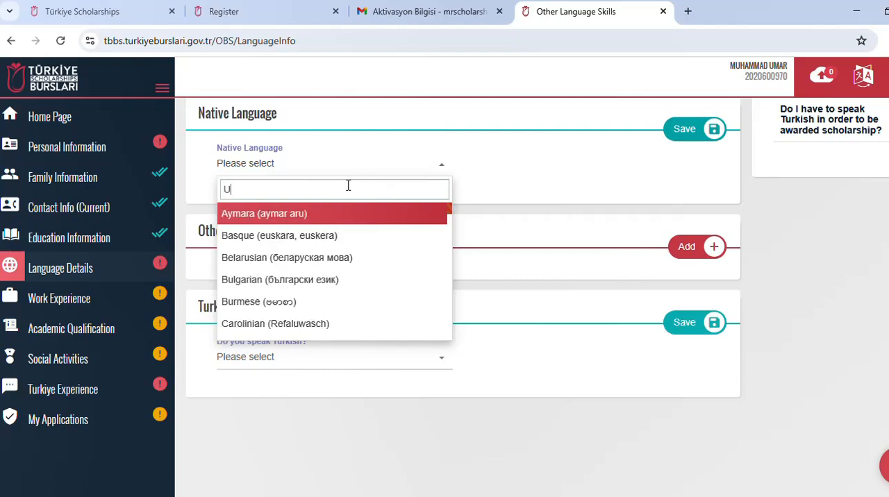
text(R)
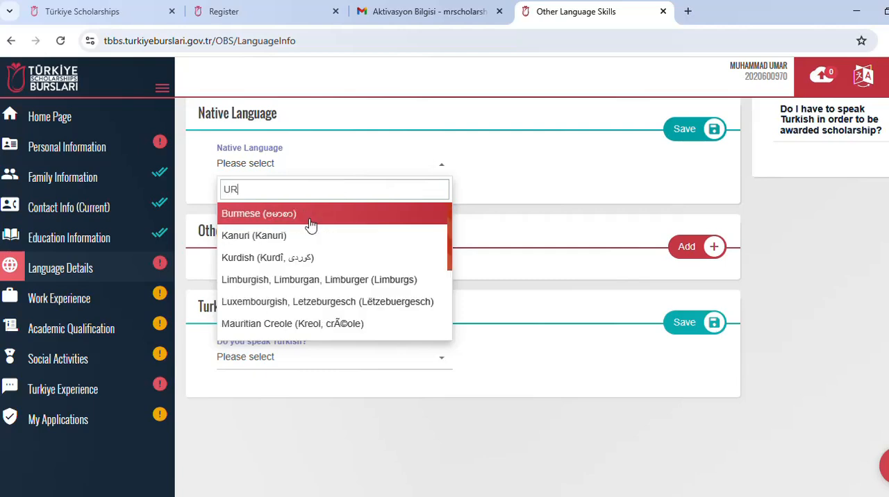
text(D)
click(301, 237)
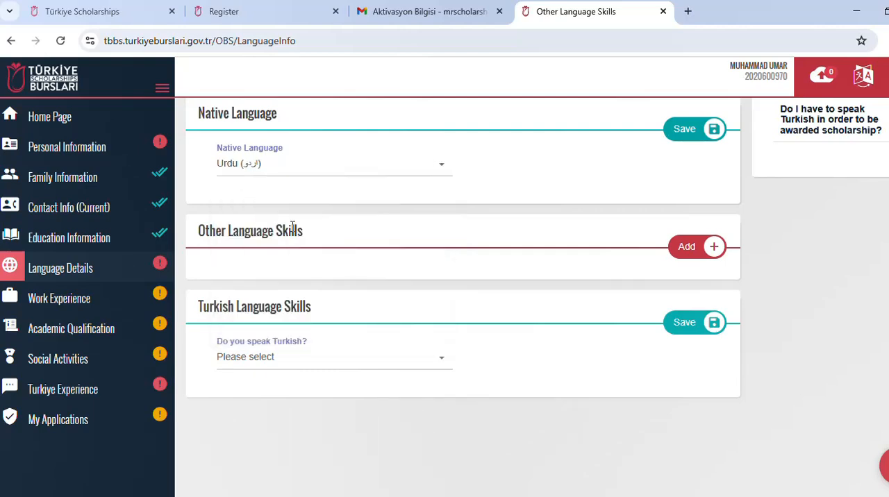
Step: Add English at Advanced level, without a certificate, to the other language skills and save the entry
click(694, 248)
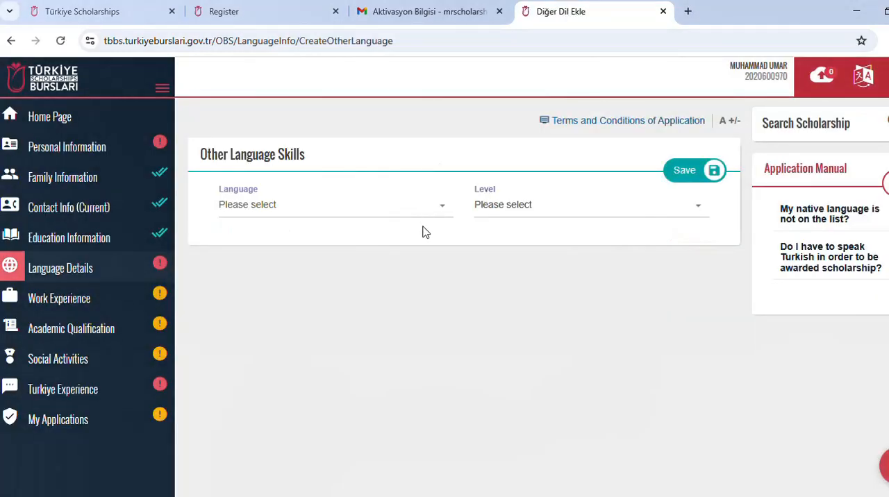
click(433, 210)
text(EN)
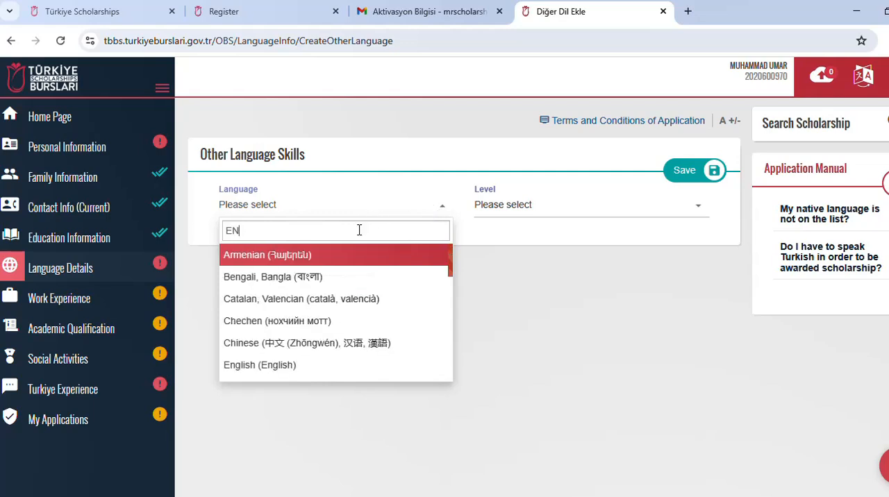
click(299, 366)
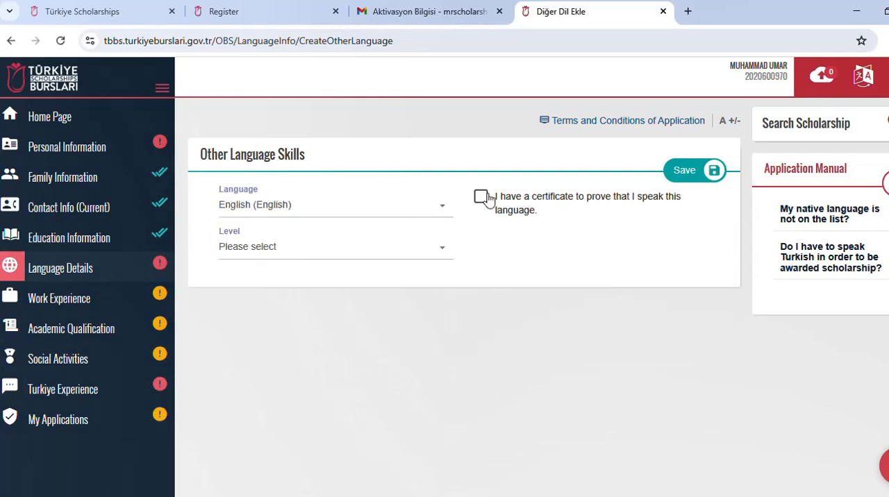
click(339, 255)
click(307, 318)
click(680, 171)
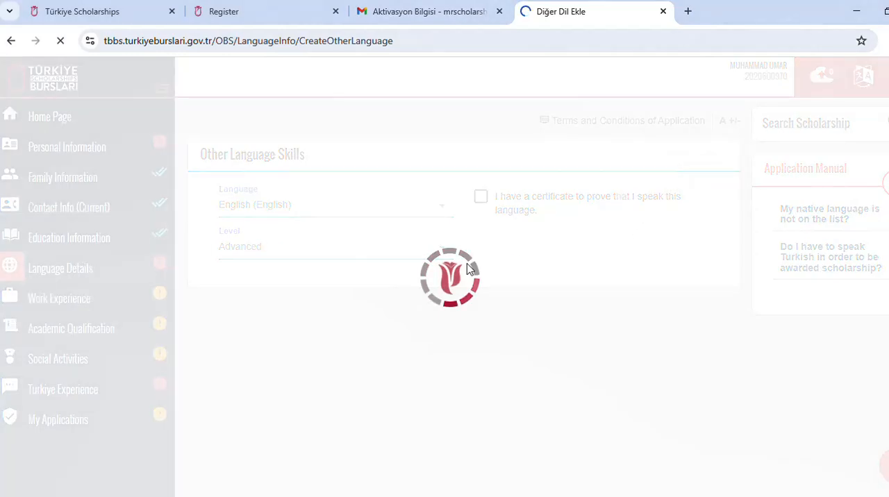
Step: Answer No to speaking Turkish and save the Turkish language skills
scroll(387, 288, down, 2)
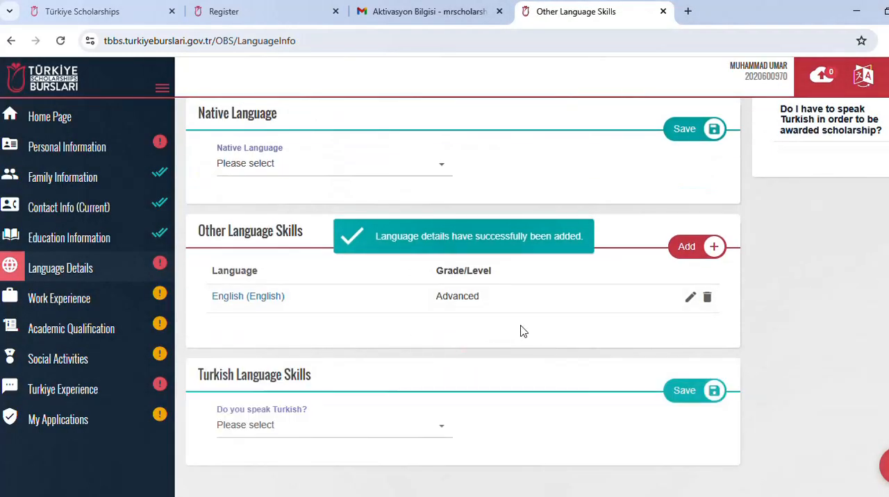
scroll(522, 331, down, 1)
click(398, 373)
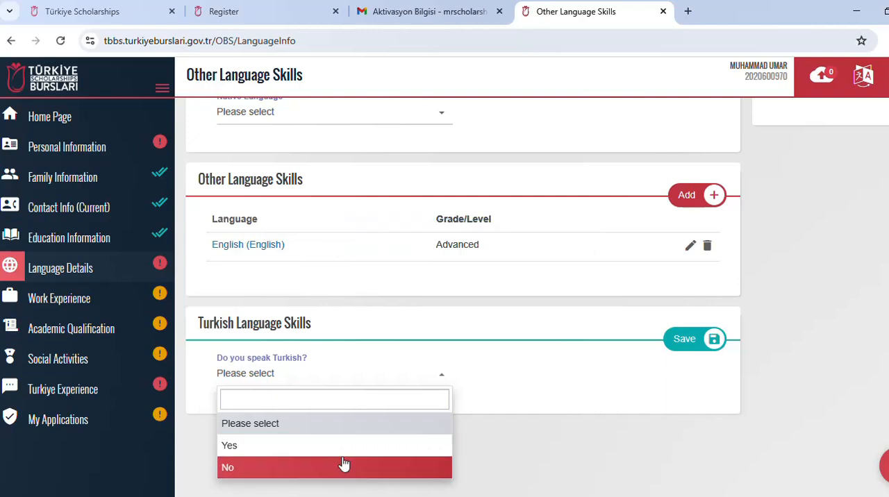
click(343, 466)
click(709, 340)
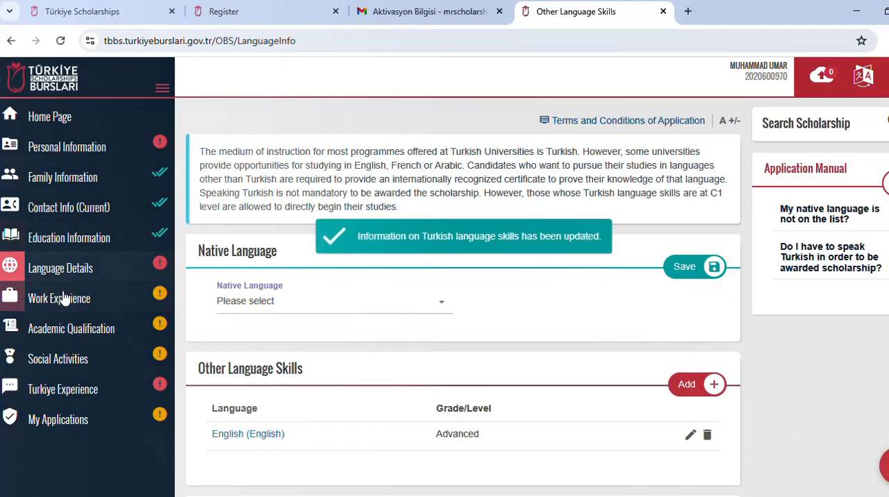
Step: Indicate in the Work Experience section that an internship has been completed or is in progress
click(64, 297)
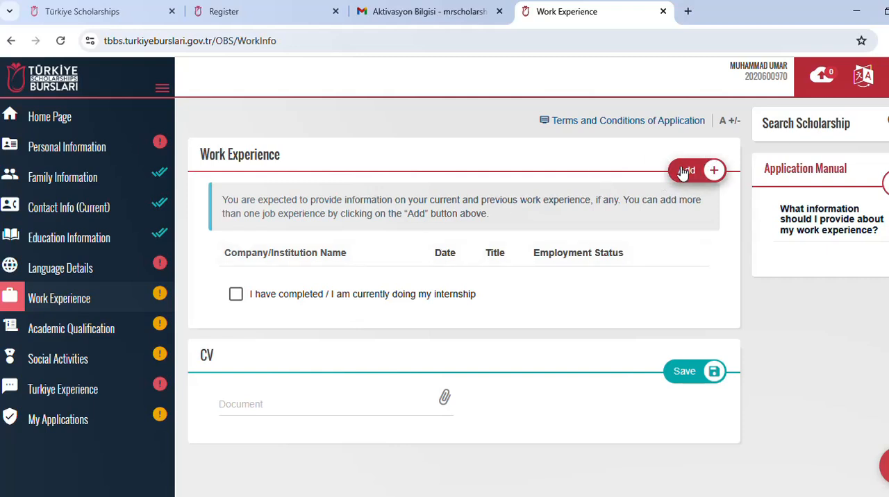
click(236, 295)
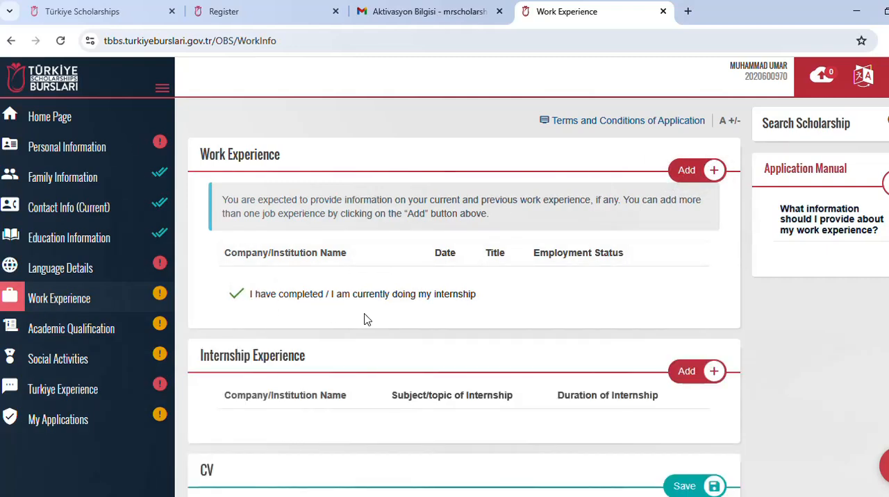
scroll(367, 320, down, 3)
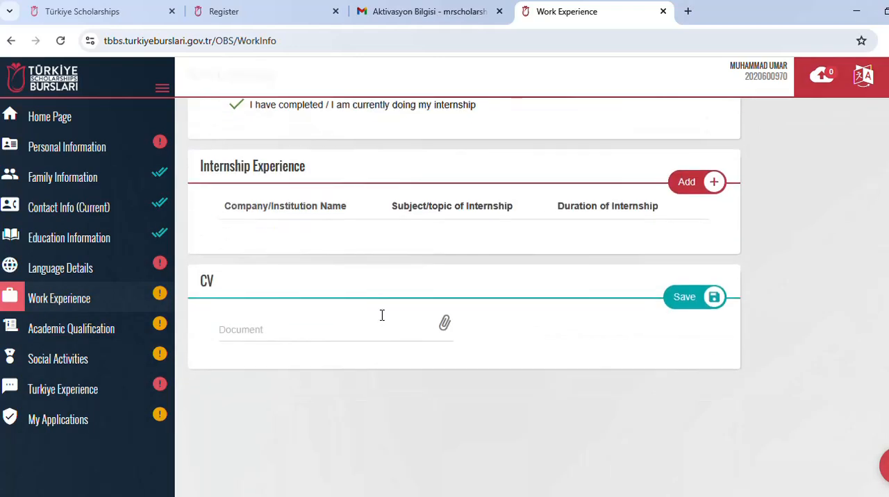
Step: Start a new internship experience entry with Pakistan as its country
click(689, 191)
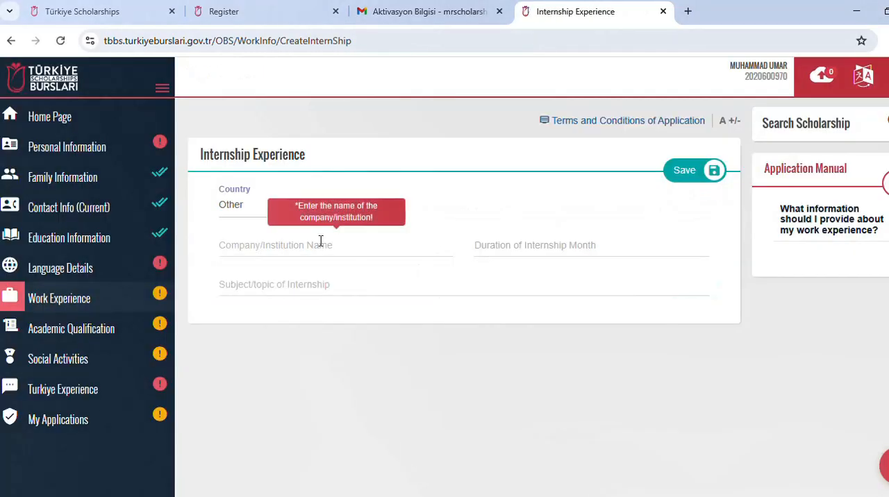
click(263, 218)
text(P)
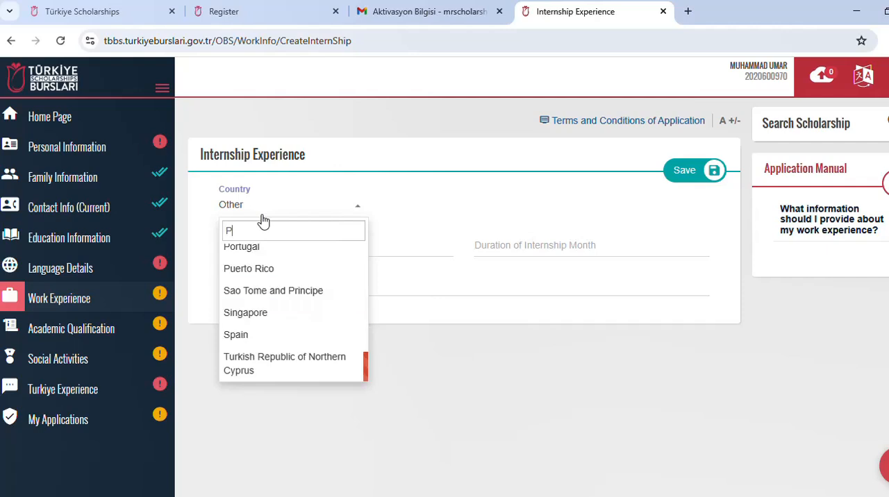
text(A)
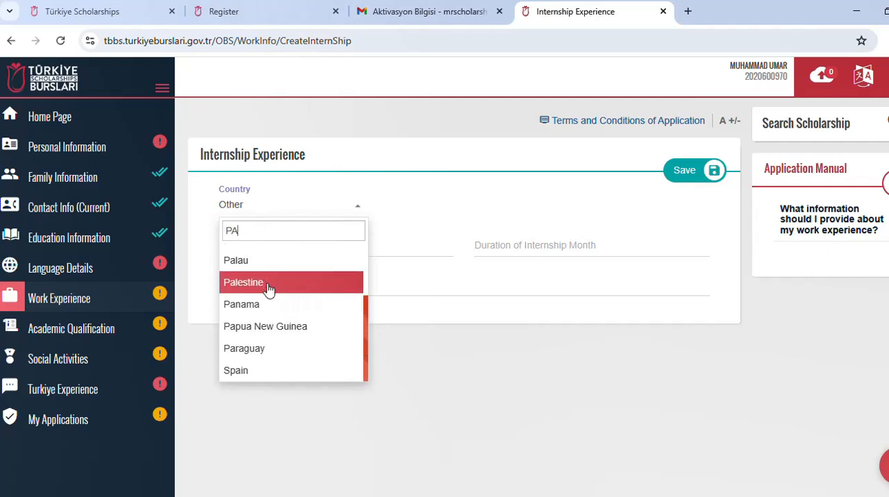
text(K)
click(269, 254)
Step: Fill in the internship with company SHAJAR ROAD, a duration of 2 months and the topic MANAGEMENT, and save it
click(273, 246)
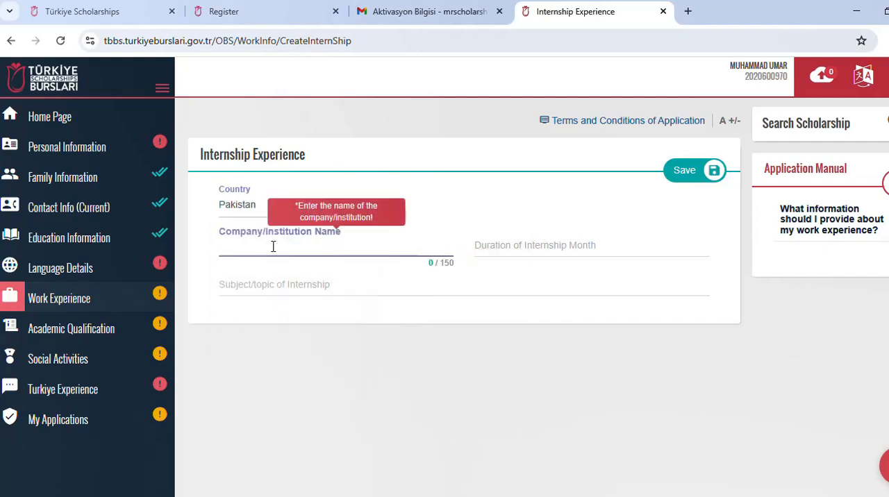
text(SHAJAR ROAD)
click(534, 249)
text(2)
click(349, 287)
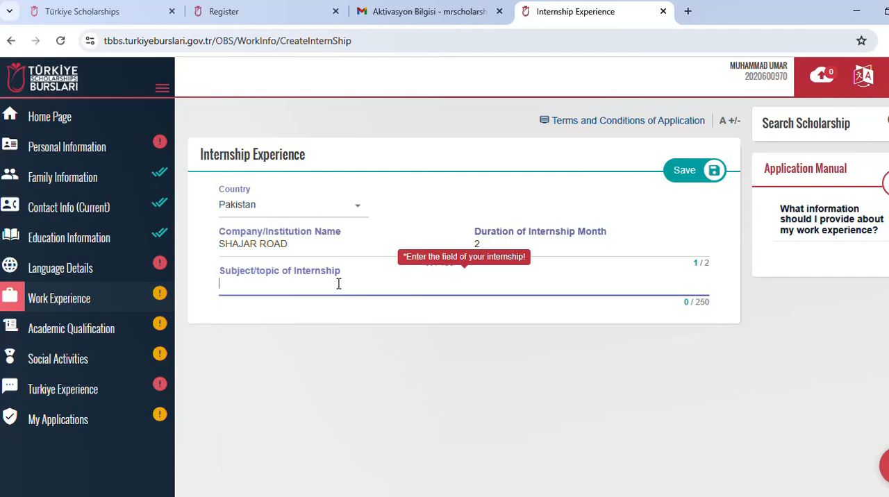
text(MANAGEMENT)
click(678, 172)
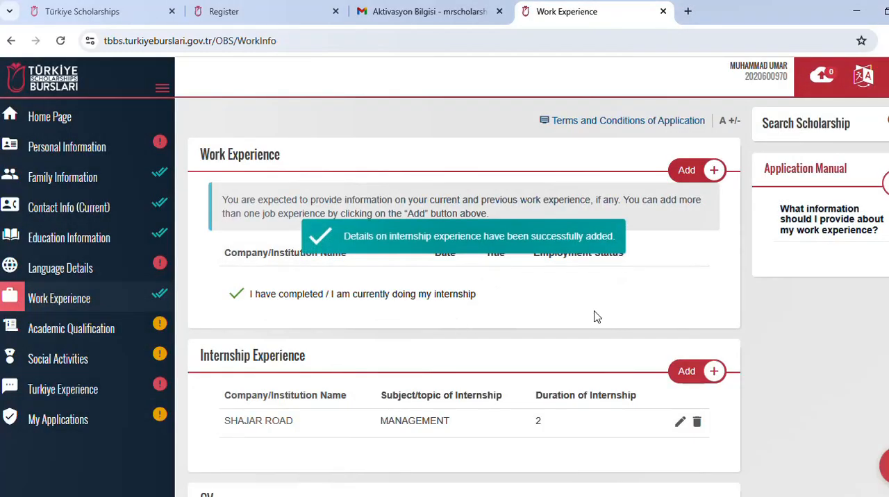
Step: Attach datiaccesso.pdf as the CV document and save it
scroll(563, 302, down, 3)
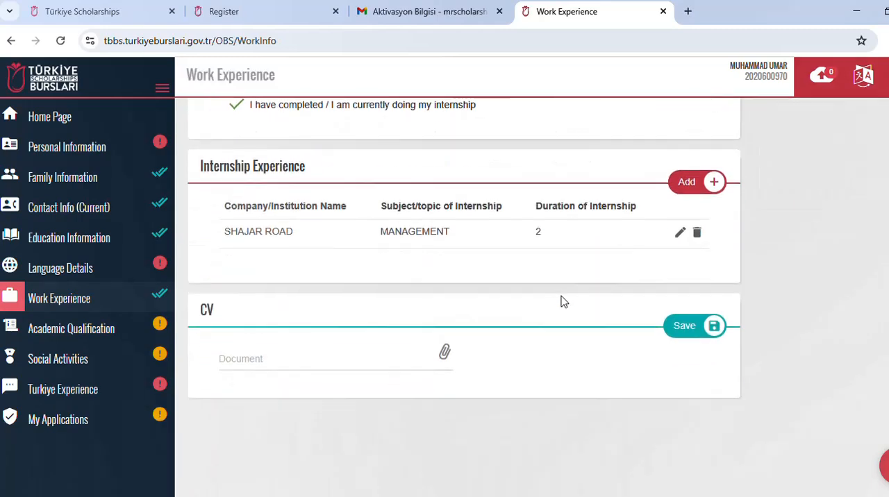
click(444, 354)
double_click(177, 201)
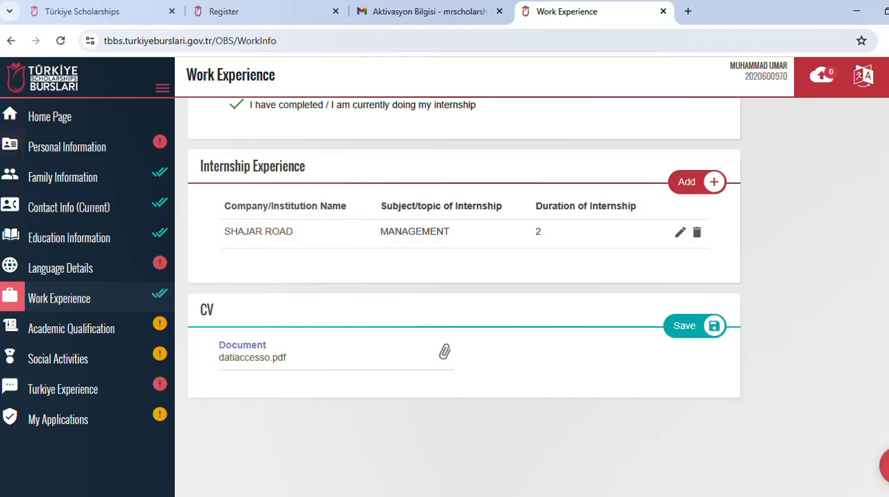
click(692, 326)
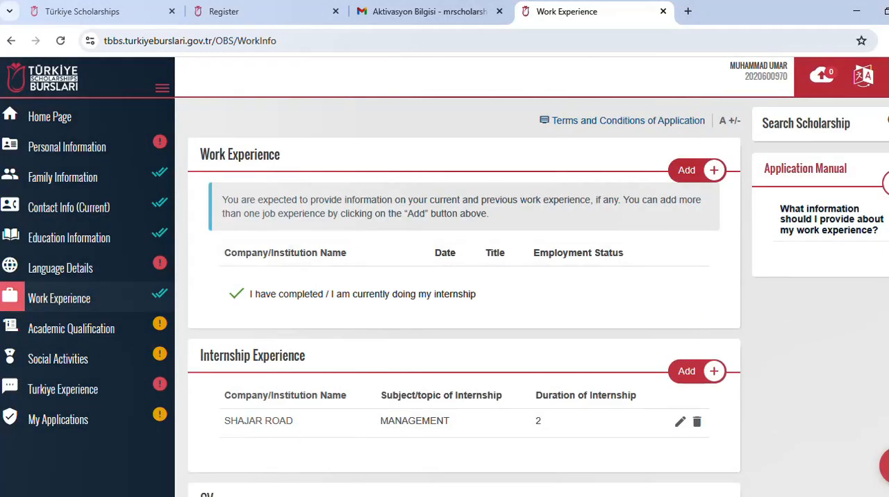
Step: Open the Academic Qualification section
click(65, 329)
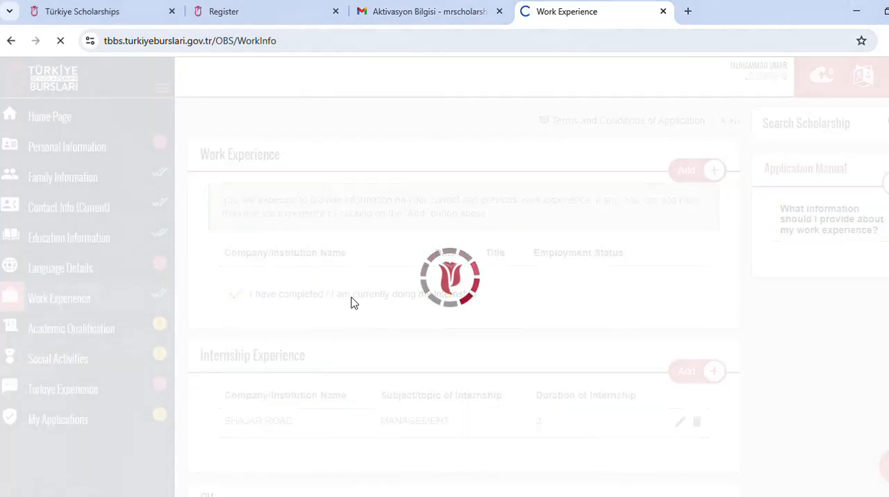
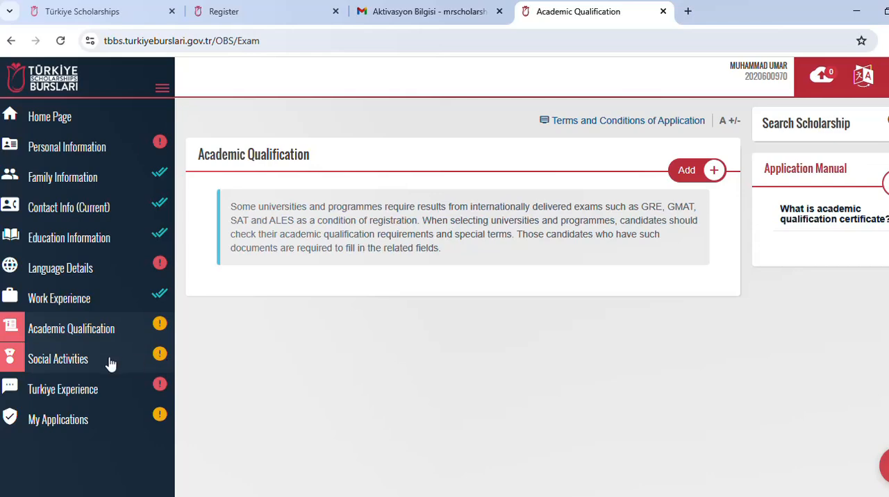
Step: Open the Social Activities section and look at a blank award entry form
click(79, 359)
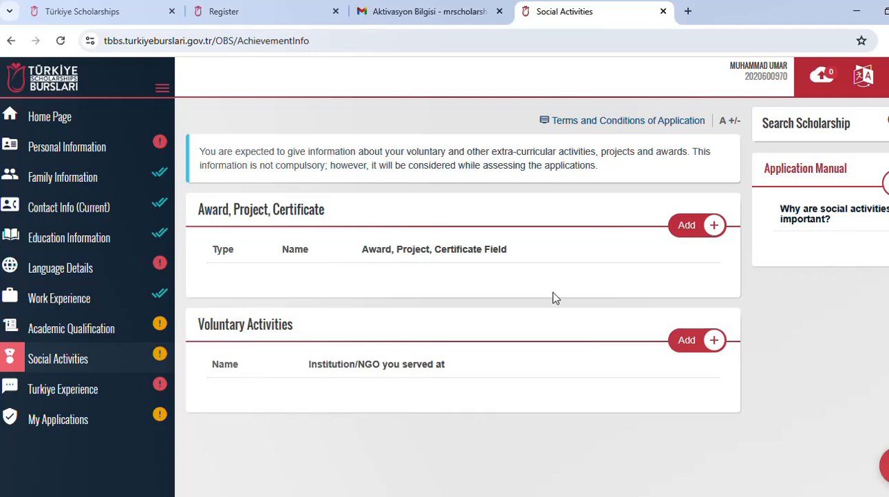
click(698, 230)
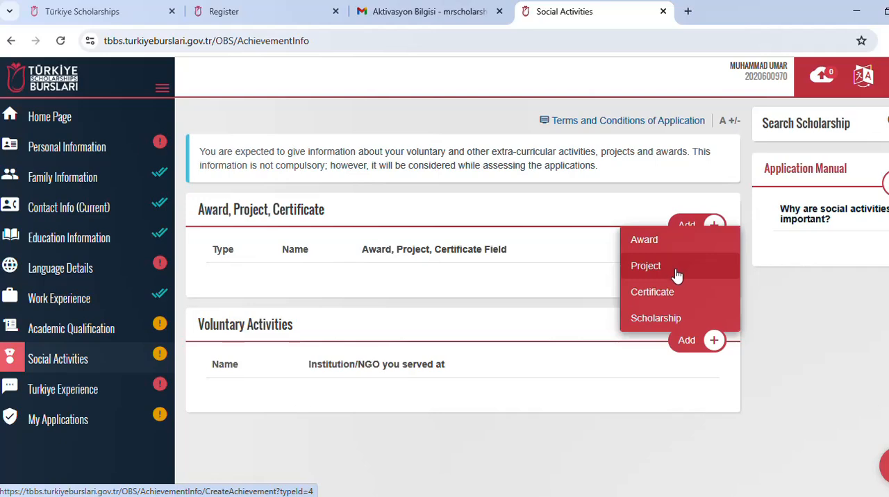
scroll(661, 285, down, 2)
scroll(660, 264, up, 2)
click(662, 255)
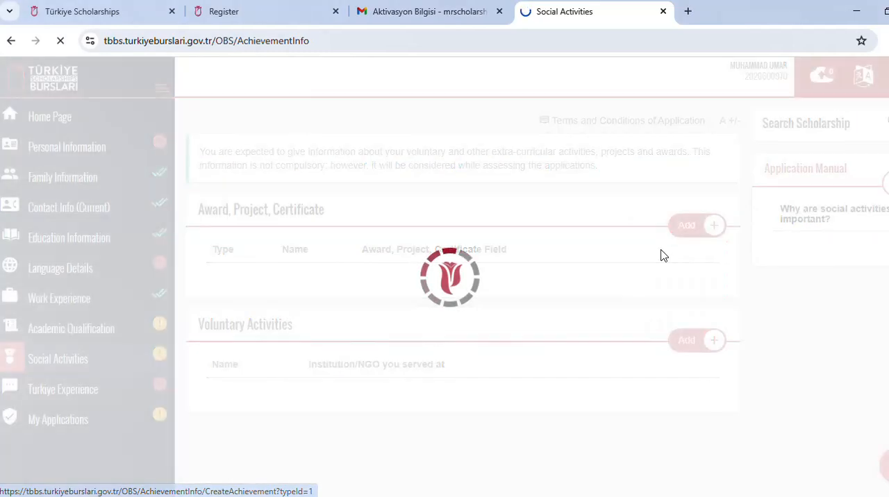
click(369, 205)
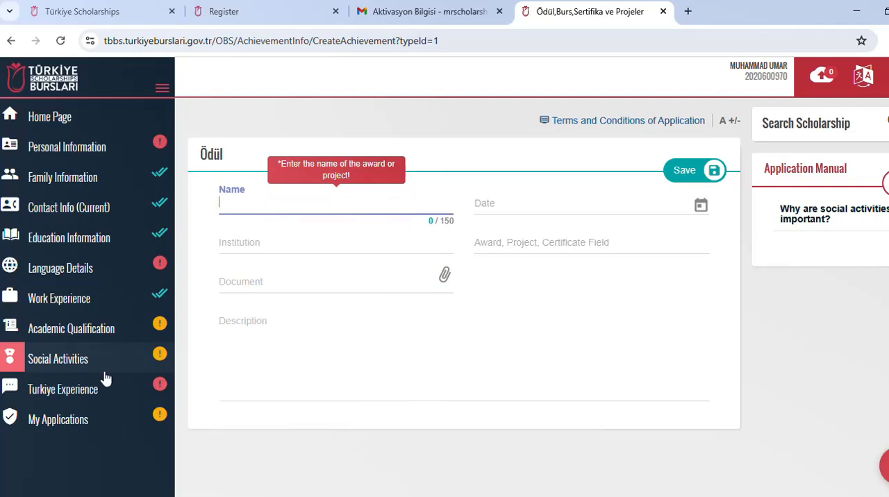
Step: Return to Social Activities without saving the award and look over its award and voluntary activity lists
click(70, 359)
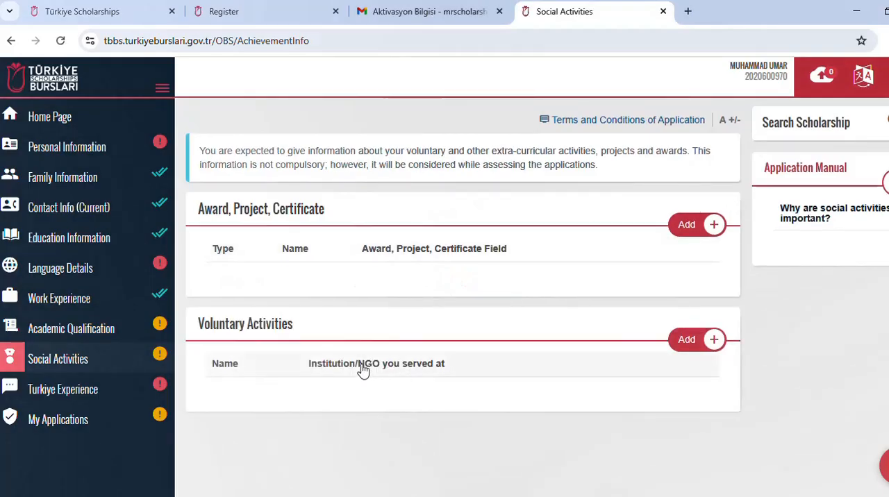
scroll(362, 369, down, 2)
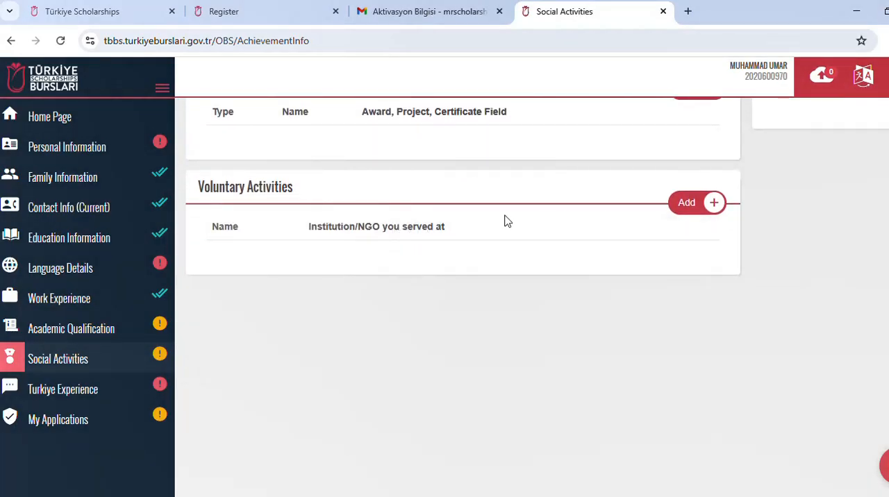
scroll(368, 253, up, 2)
scroll(393, 260, down, 1)
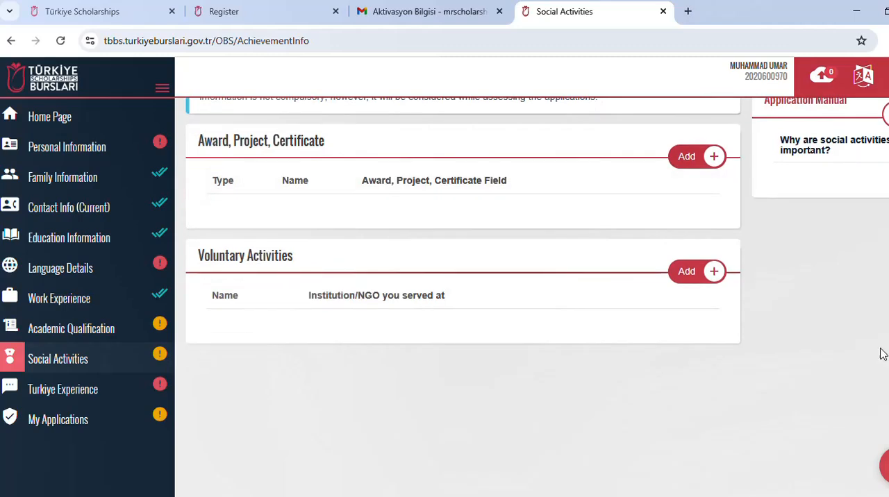
Step: Open Turkiye Experience for editing and select Social Media as how the scholarship was learned about
click(14, 389)
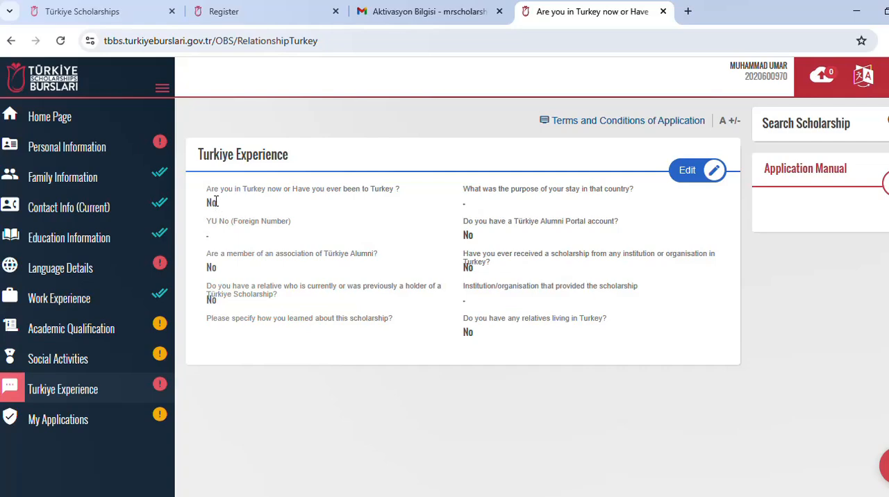
click(694, 178)
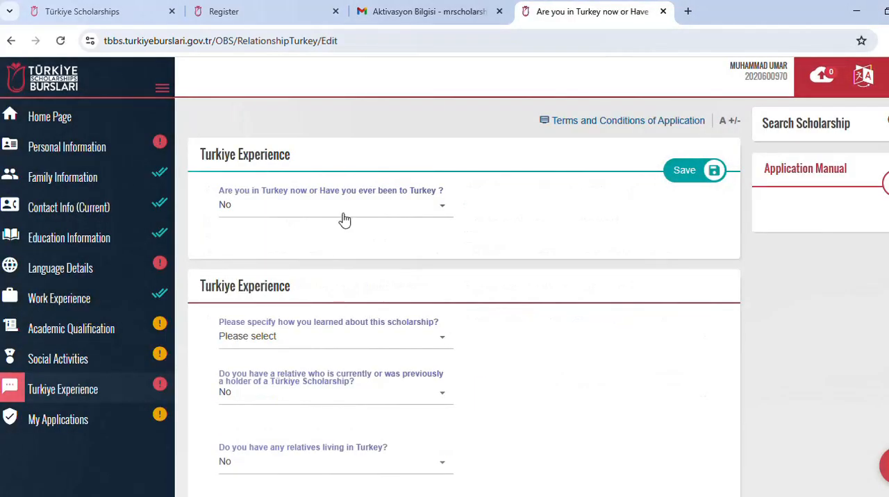
scroll(341, 259, down, 1)
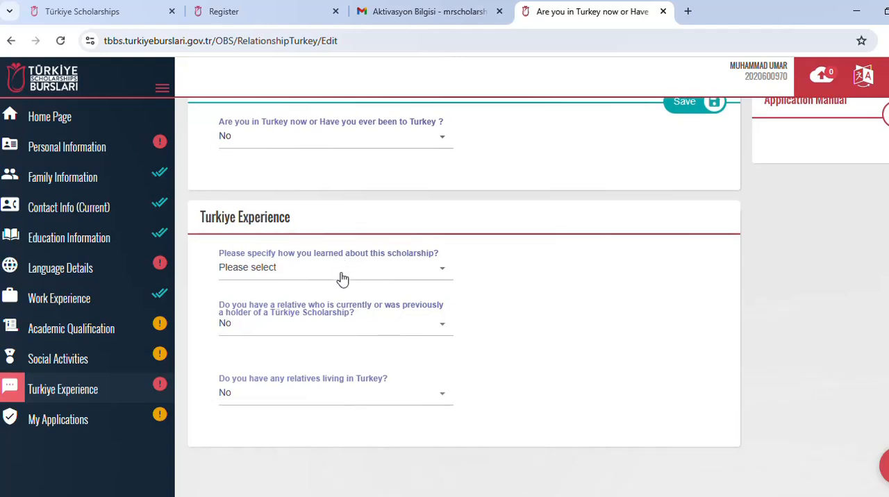
click(379, 273)
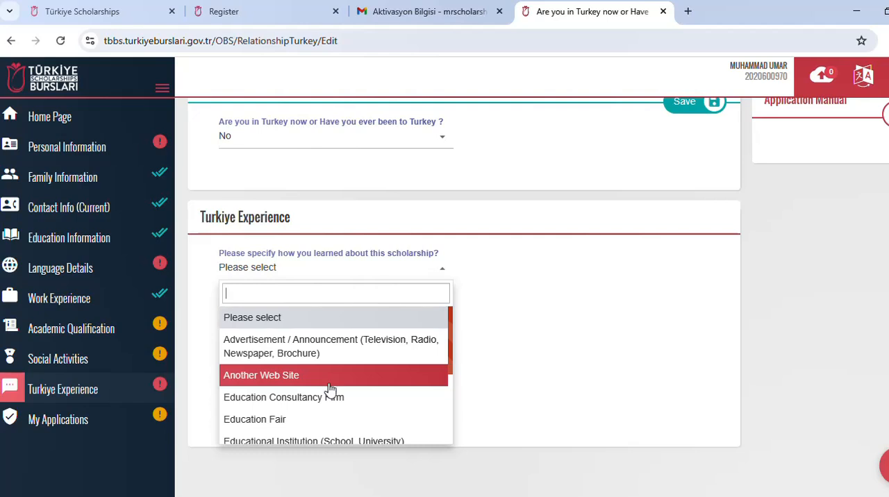
scroll(330, 393, down, 1)
scroll(327, 394, down, 2)
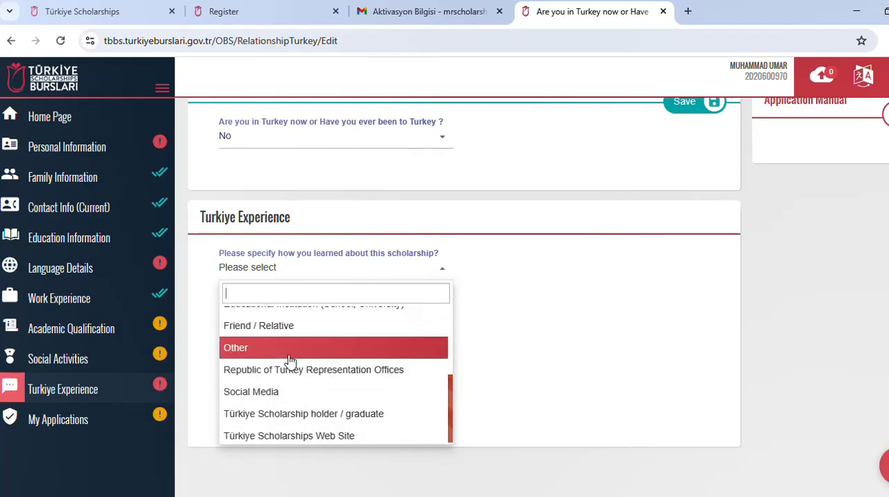
click(293, 392)
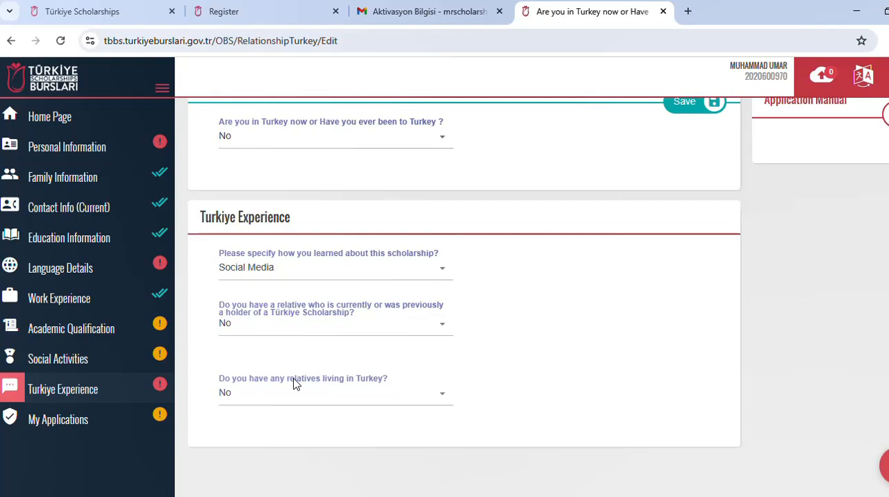
Step: Answer No for both having a relative with a Türkiye Scholarship and having relatives living in Turkey
click(309, 327)
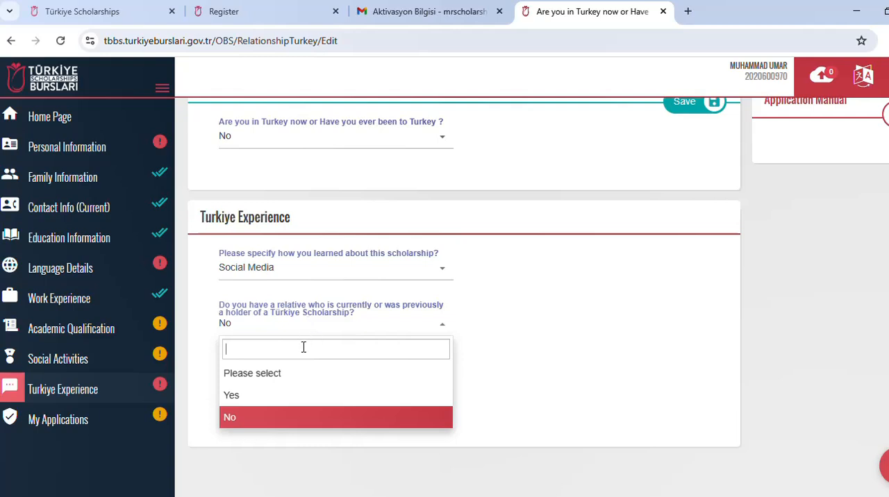
click(292, 415)
scroll(306, 361, down, 2)
click(350, 278)
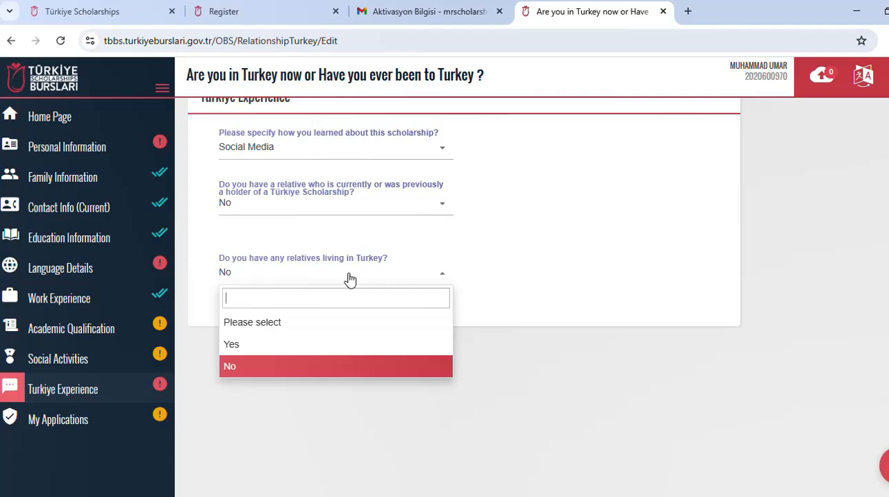
click(298, 368)
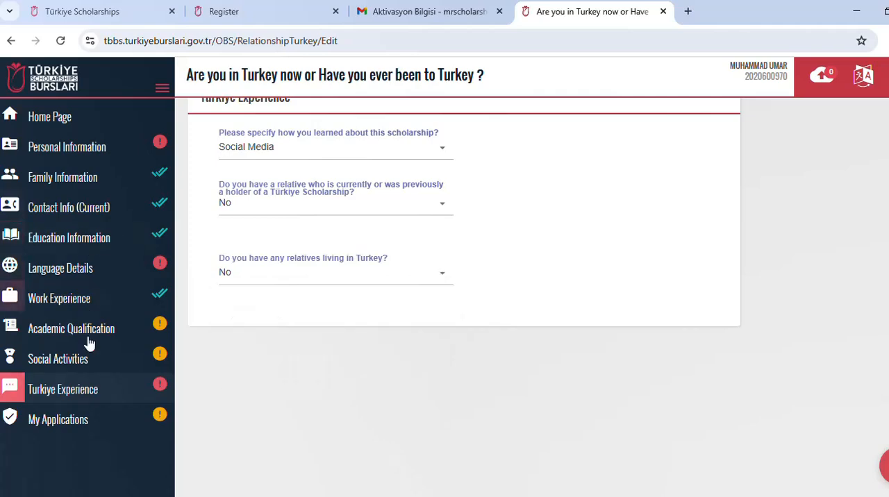
Step: Examine the previous applications in My Applications and revisit the Personal Information and Language Details sections
click(69, 419)
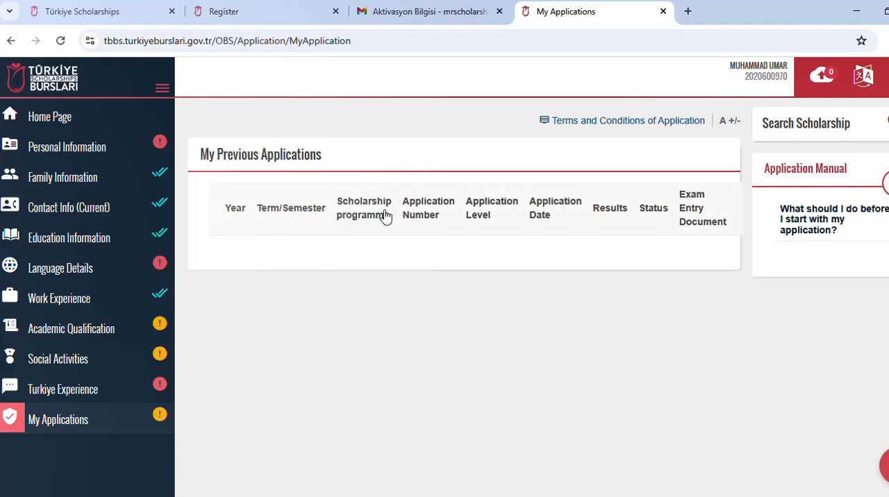
scroll(384, 221, down, 5)
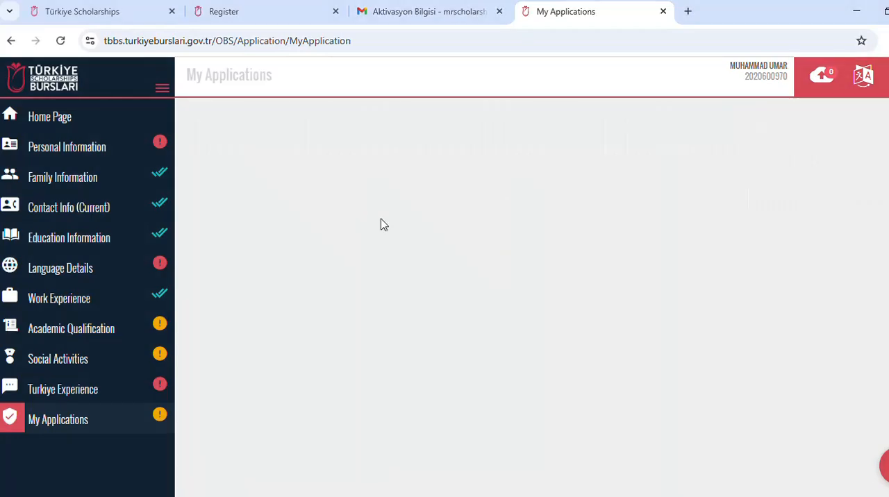
scroll(362, 247, up, 5)
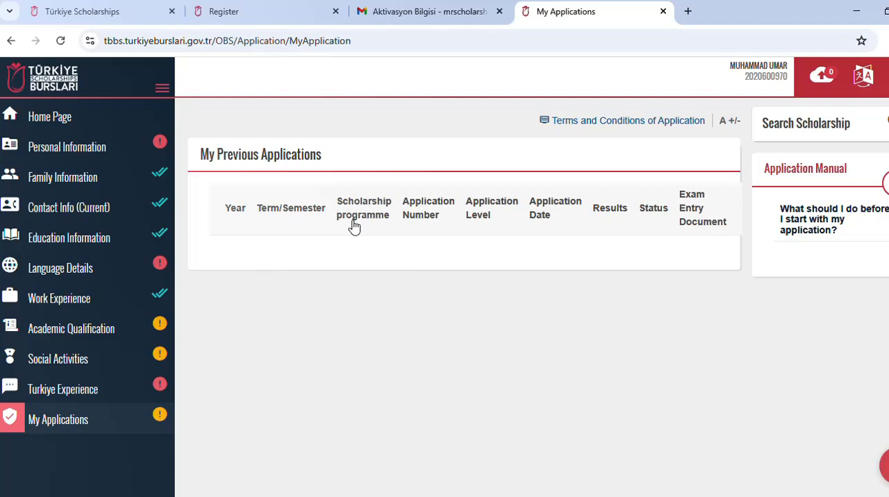
double_click(352, 224)
click(298, 221)
scroll(312, 246, down, 1)
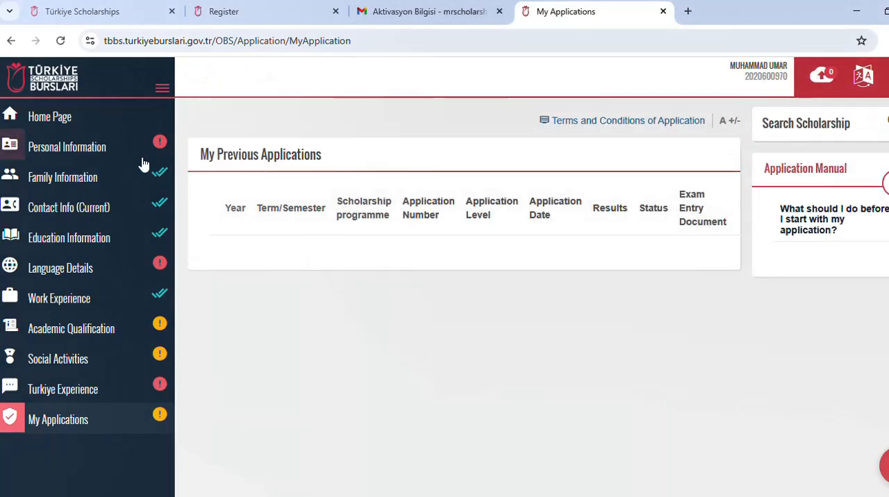
click(109, 156)
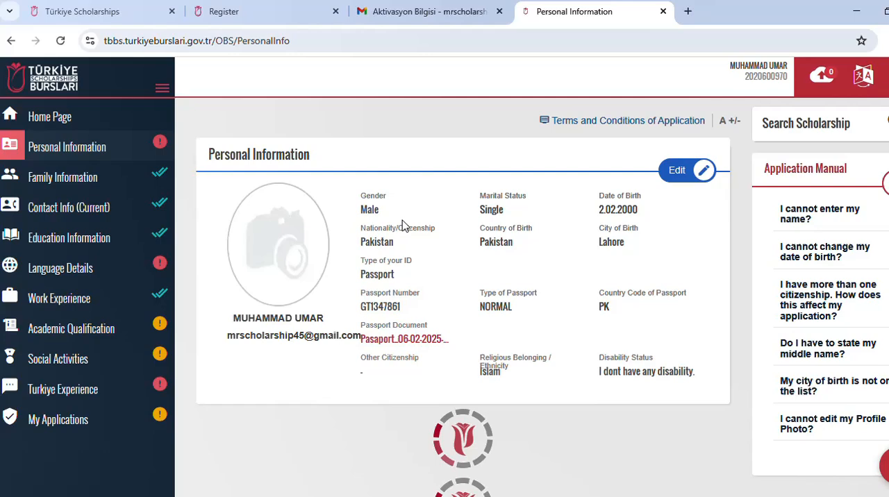
click(61, 268)
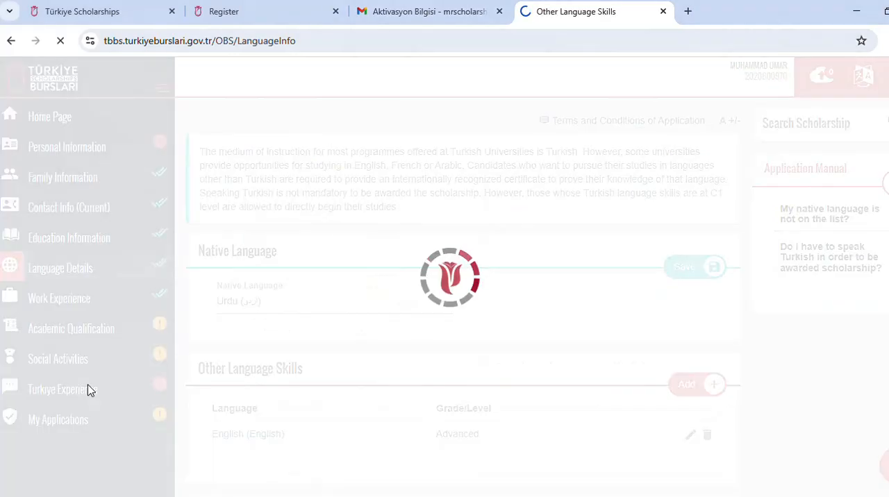
Step: Reopen Turkiye Experience for editing and select Türkiye Scholarships Web Site as how the scholarship was learned about
click(88, 389)
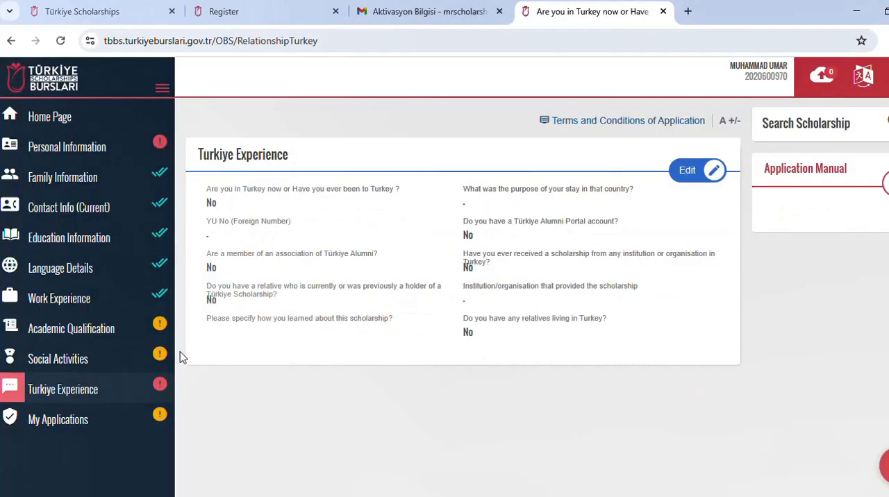
click(694, 172)
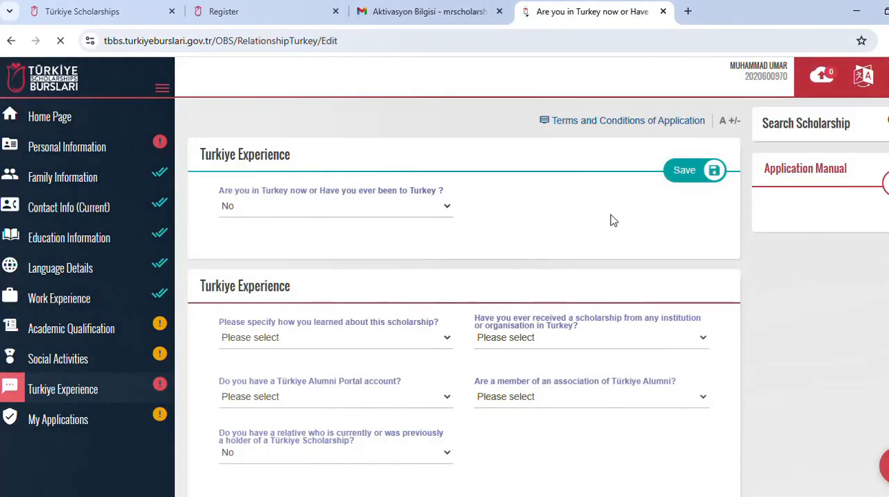
scroll(402, 336, down, 1)
click(361, 269)
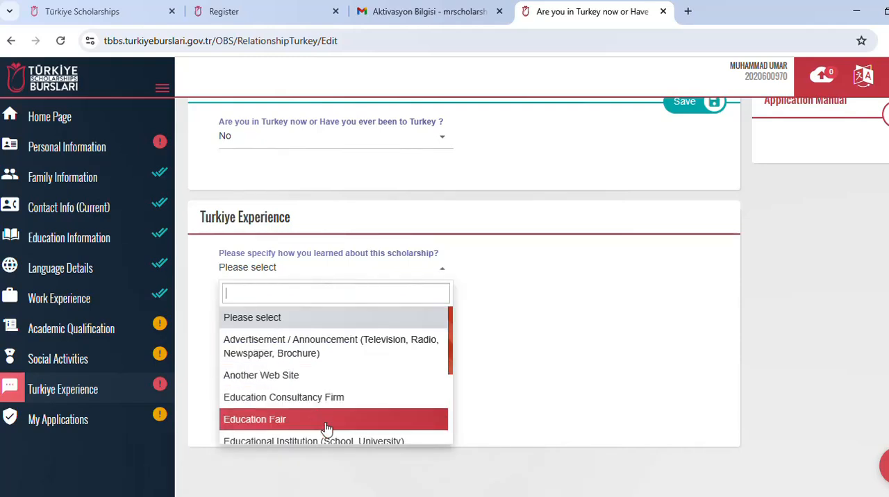
scroll(326, 422, down, 1)
scroll(316, 399, down, 1)
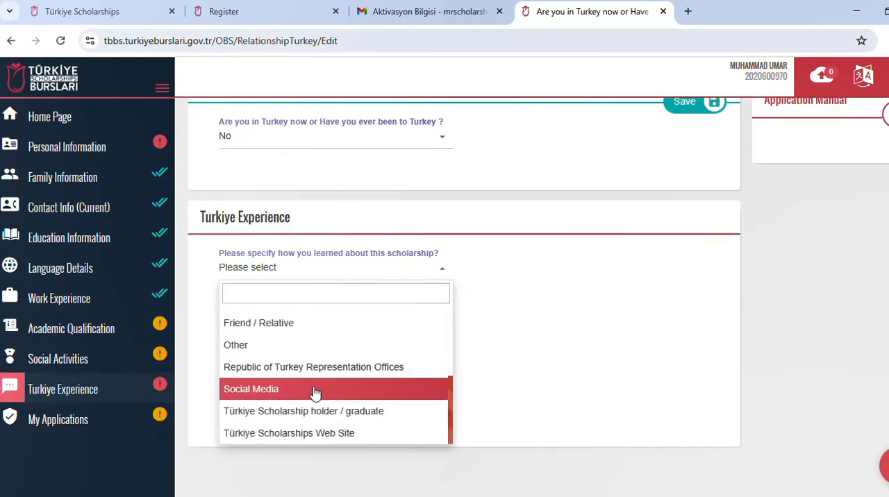
click(338, 433)
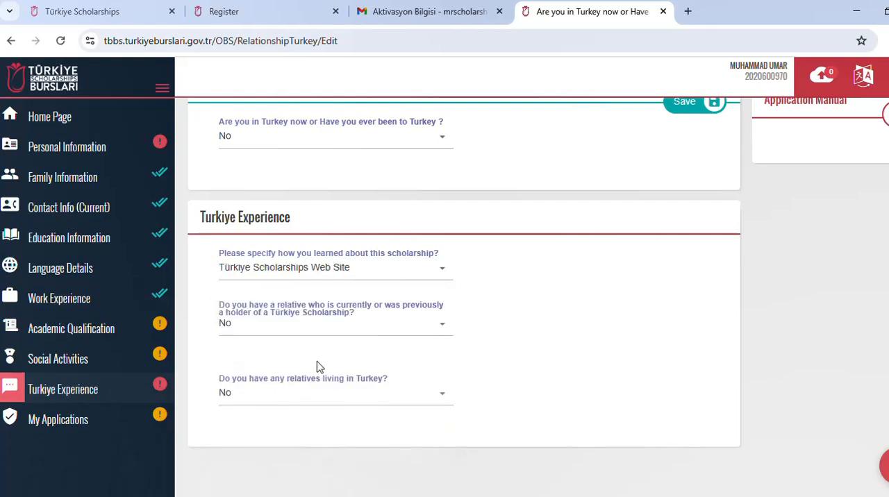
Step: Answer No for having a relative with a Türkiye Scholarship and save the Turkiye Experience section
click(300, 328)
click(270, 418)
scroll(452, 333, up, 2)
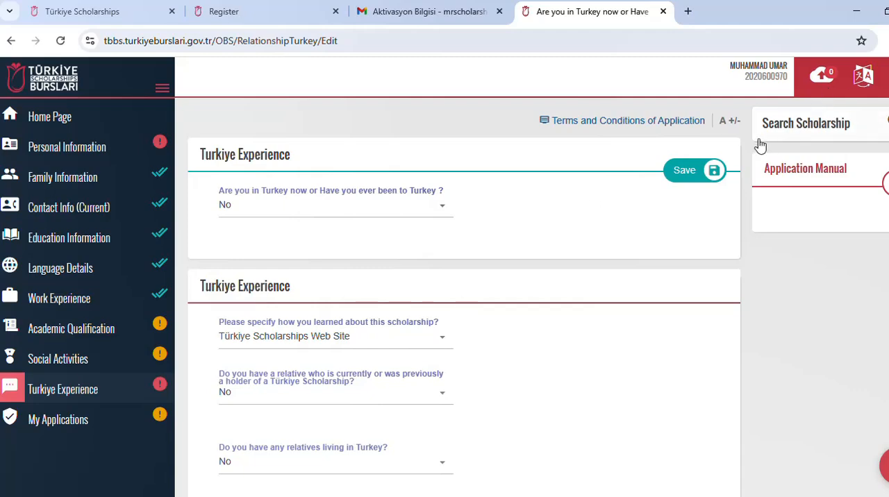
click(687, 170)
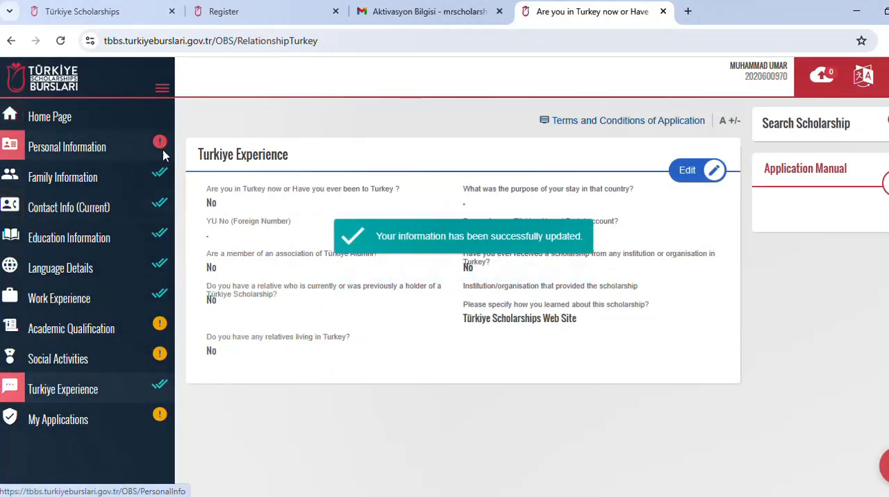
Step: Go to the home page and start an application for the Master's Degree Graduate Scholarship Programme
click(62, 118)
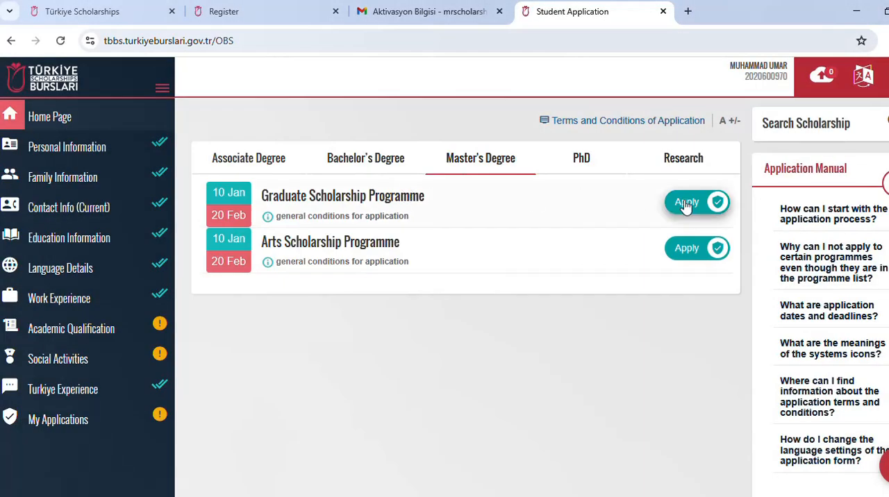
click(685, 204)
click(603, 297)
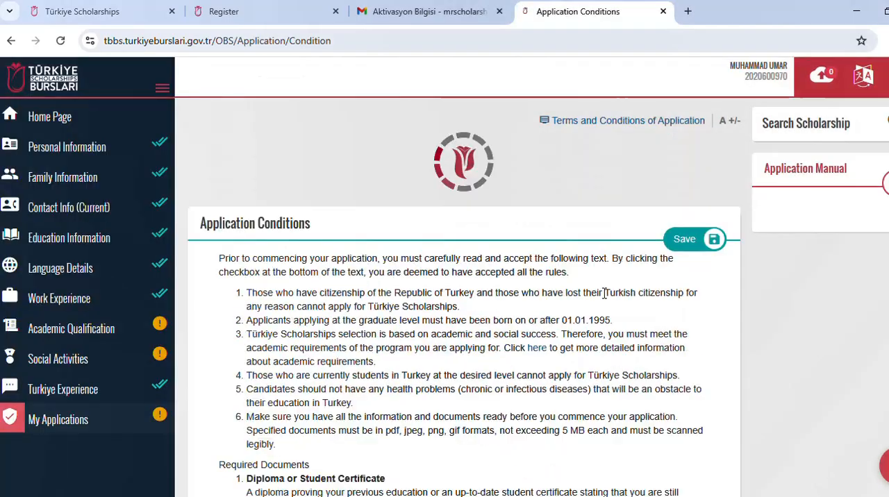
Step: Examine the application conditions, required documents and optional documents for the Master's Degree Graduate Scholarship Programme
scroll(472, 299, down, 2)
scroll(487, 285, down, 3)
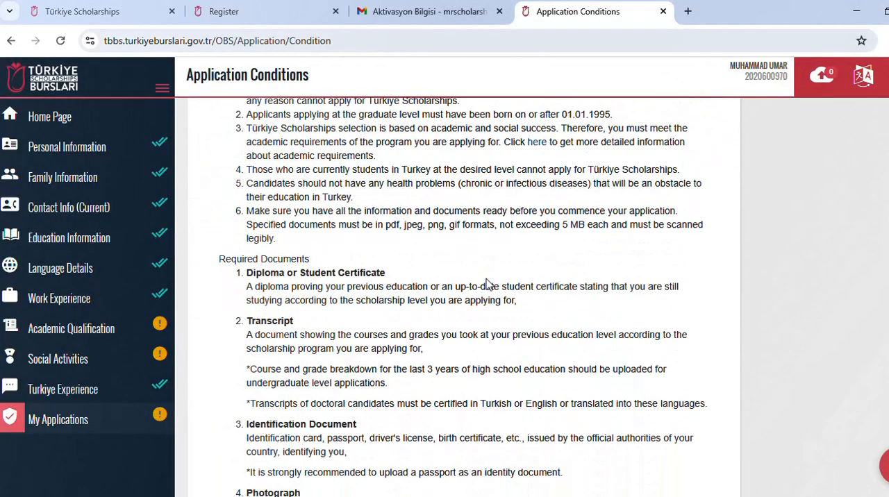
scroll(292, 228, up, 2)
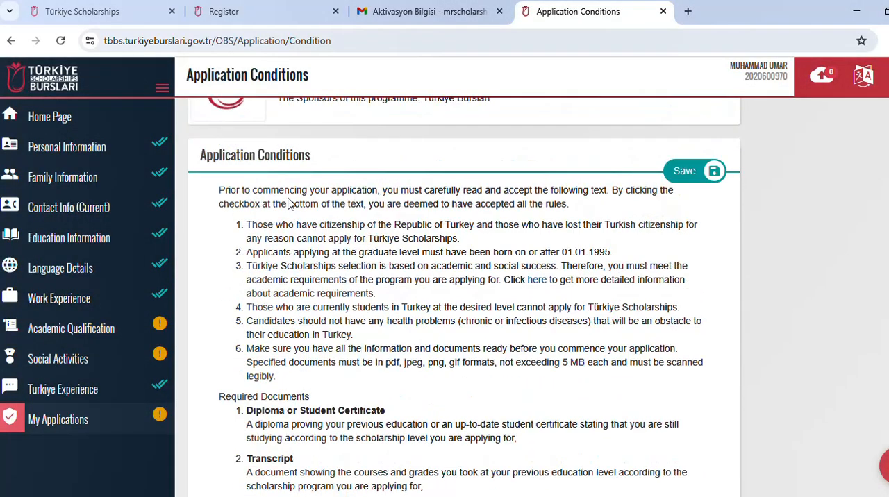
scroll(327, 218, up, 1)
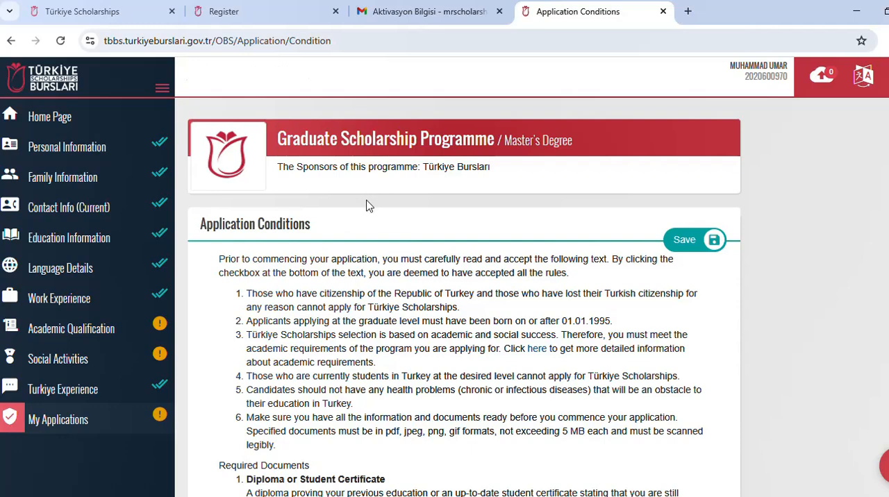
scroll(364, 215, down, 1)
scroll(363, 222, down, 1)
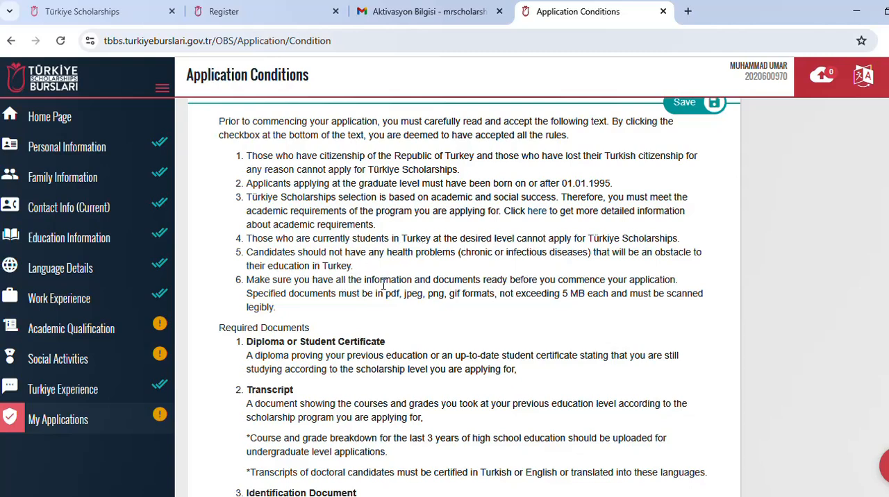
scroll(383, 285, down, 2)
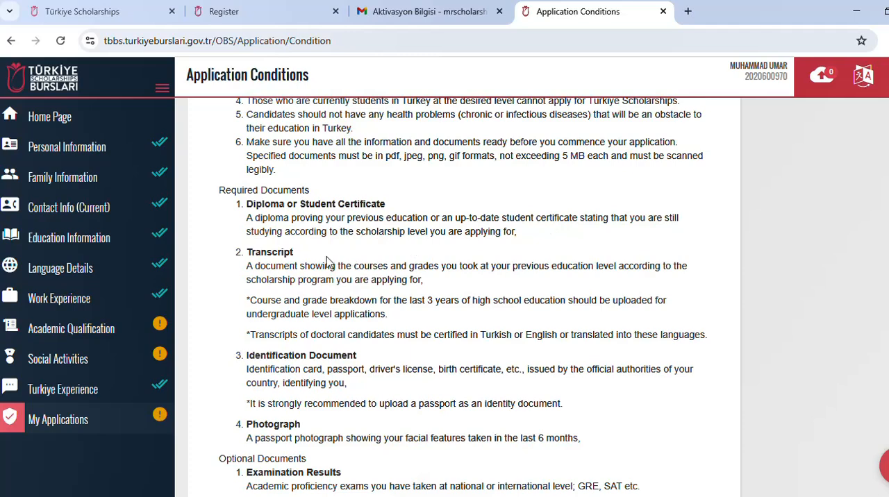
scroll(328, 263, down, 1)
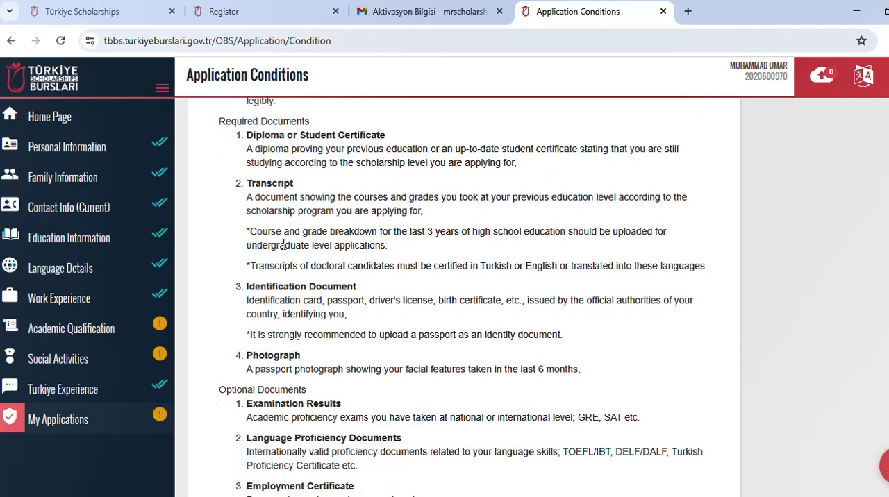
scroll(278, 251, down, 1)
scroll(278, 259, down, 1)
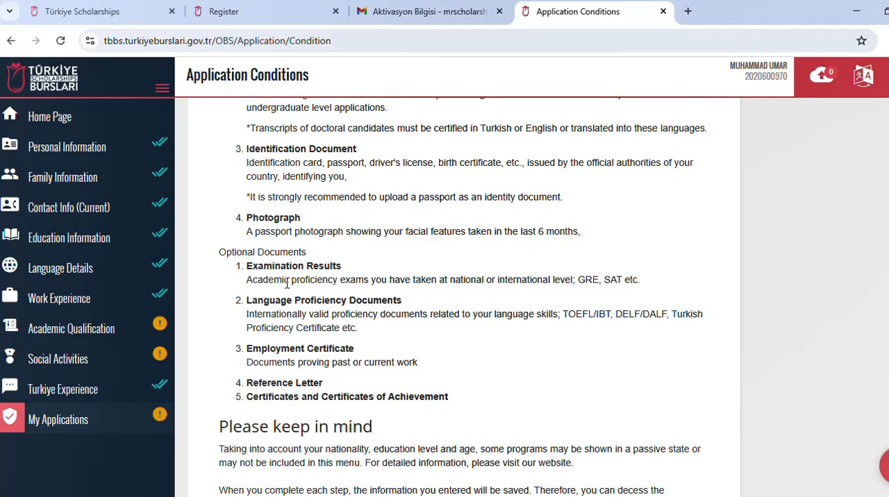
scroll(287, 283, down, 1)
scroll(284, 275, down, 1)
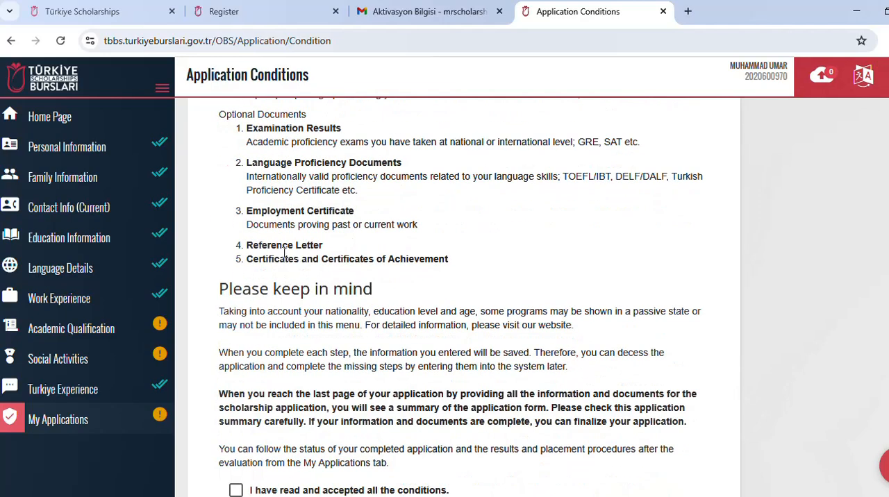
Step: Accept all the application conditions and save them
scroll(272, 278, down, 1)
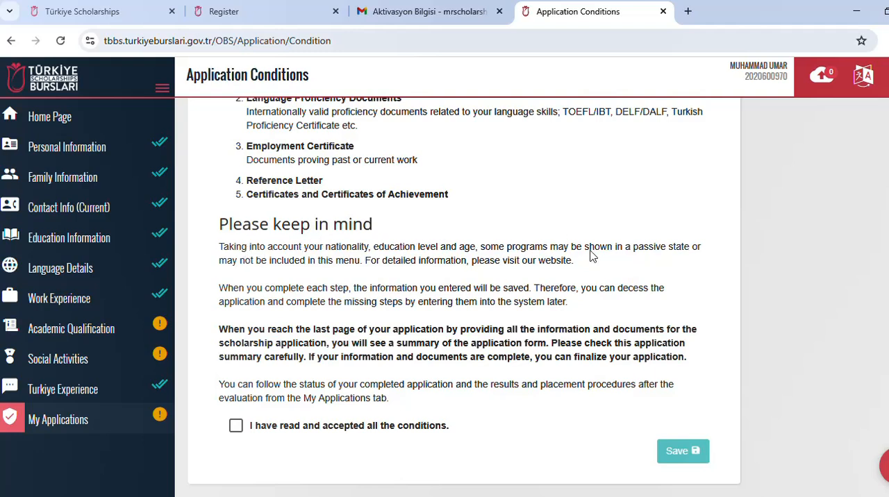
click(237, 431)
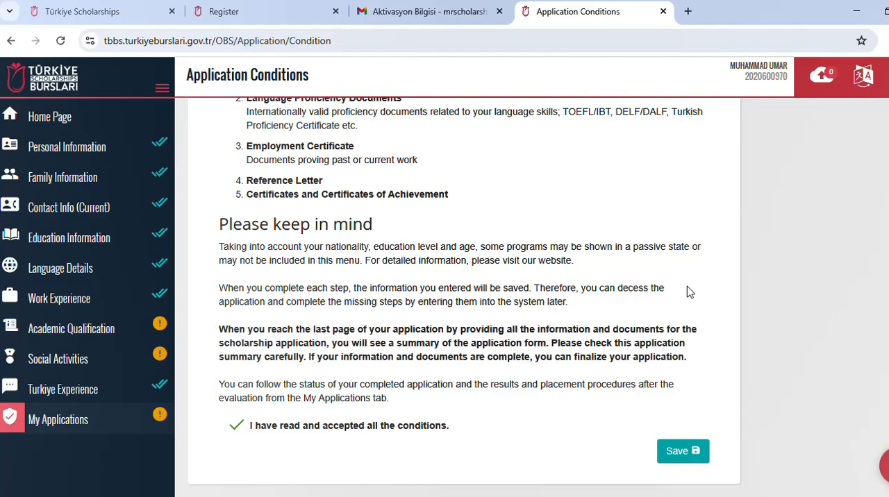
click(670, 452)
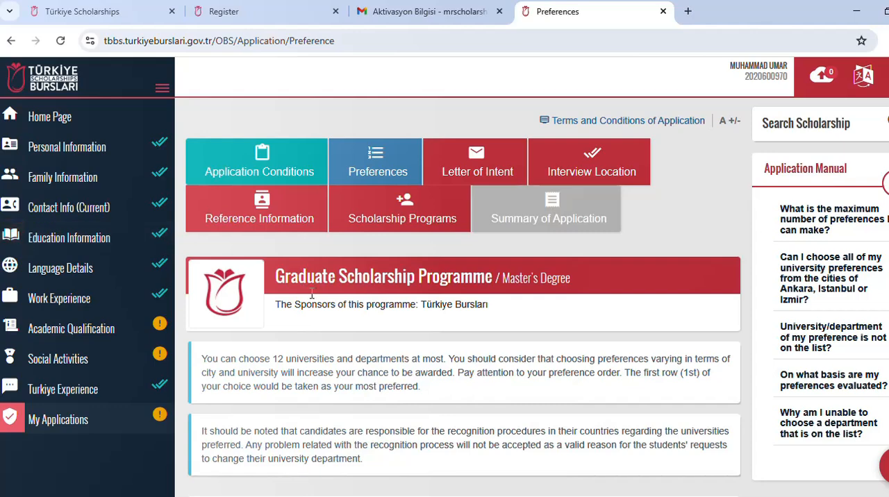
Step: Add Geophysics at Boğaziçi University, Kandilli Research Institute of Earthquake in İstanbul, as the first preference
scroll(292, 299, down, 1)
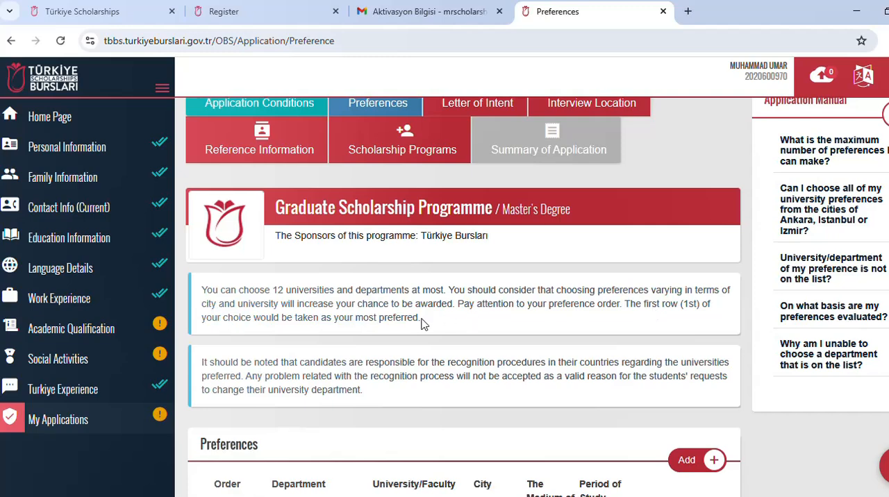
scroll(422, 321, down, 3)
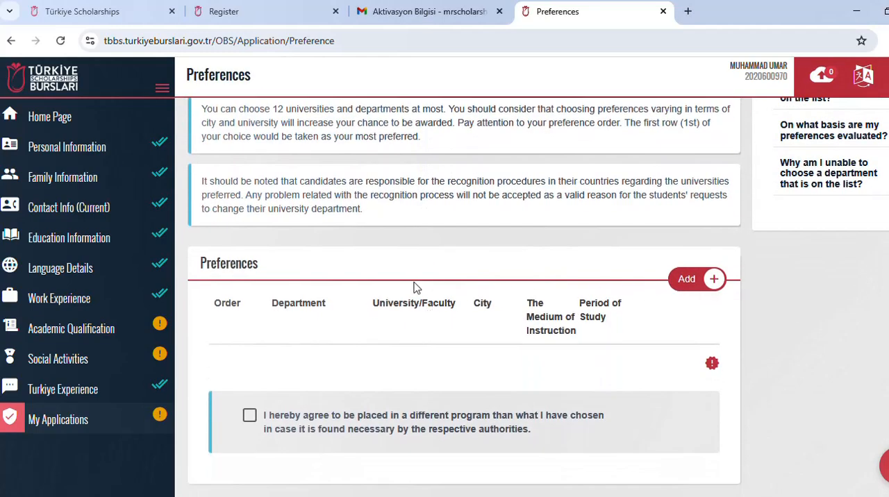
scroll(402, 283, up, 1)
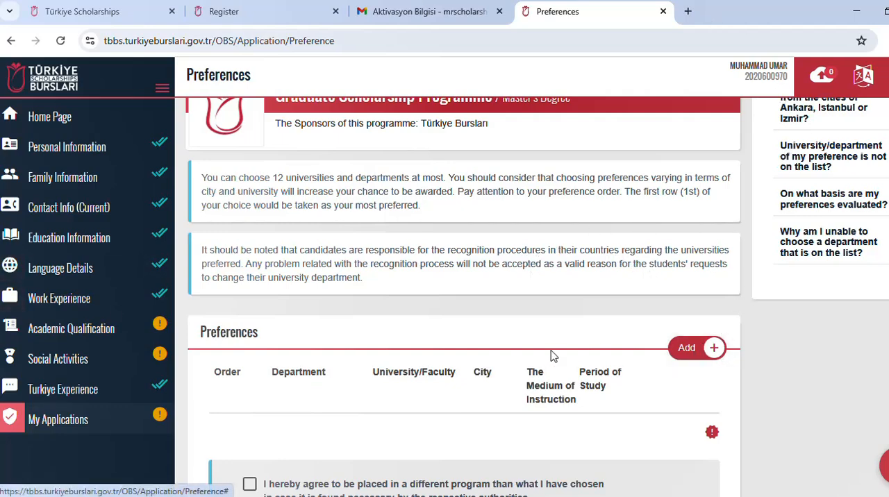
scroll(551, 356, down, 1)
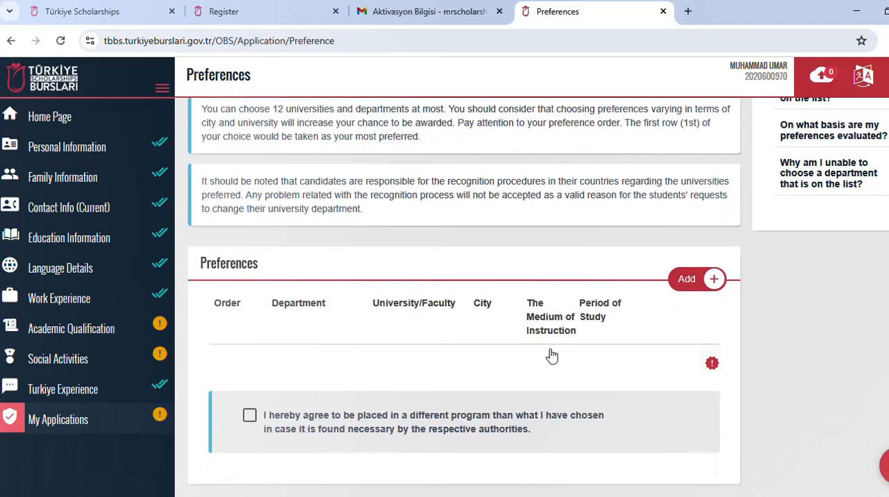
click(696, 286)
click(696, 417)
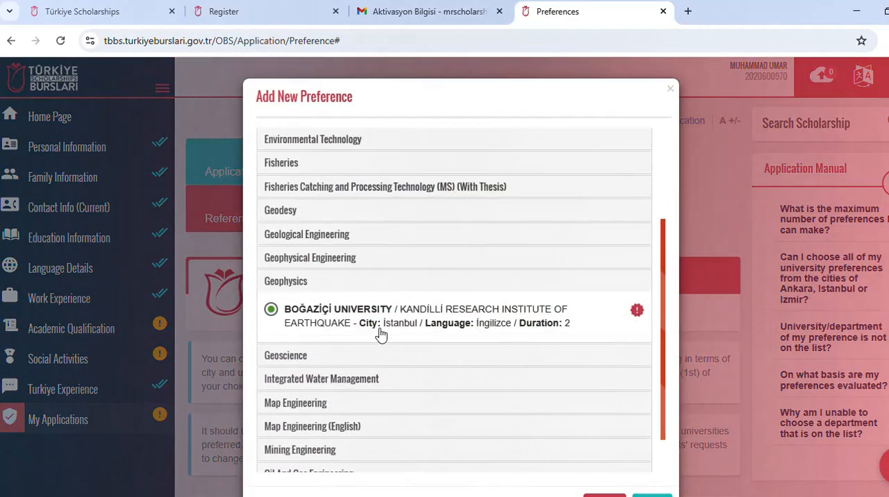
scroll(323, 276, down, 1)
scroll(324, 277, down, 1)
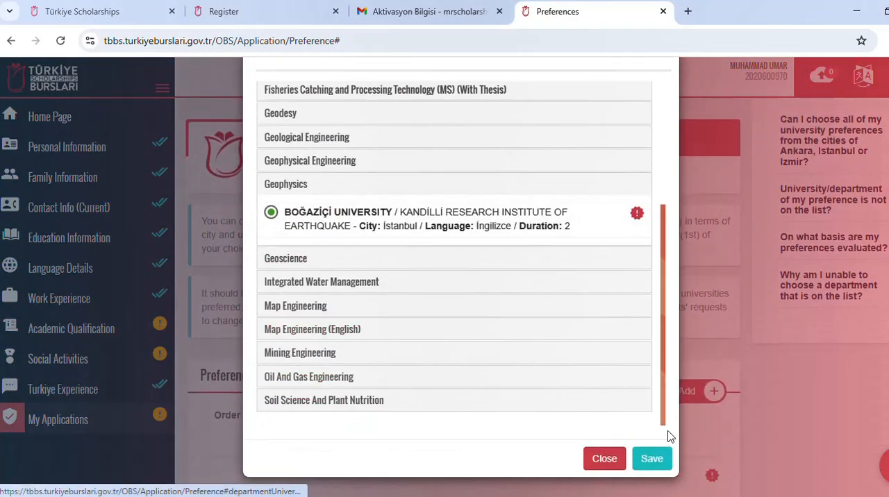
click(651, 458)
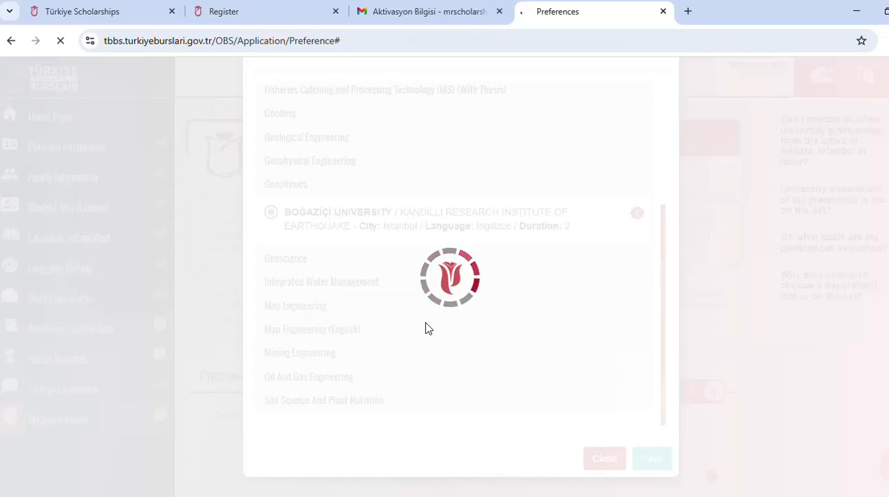
Step: Add Aquaculture Engineering at Ataturk University, Graduate School of Natural and Applied Sciences in Erzurum, as the second preference
scroll(409, 318, down, 2)
scroll(402, 317, down, 2)
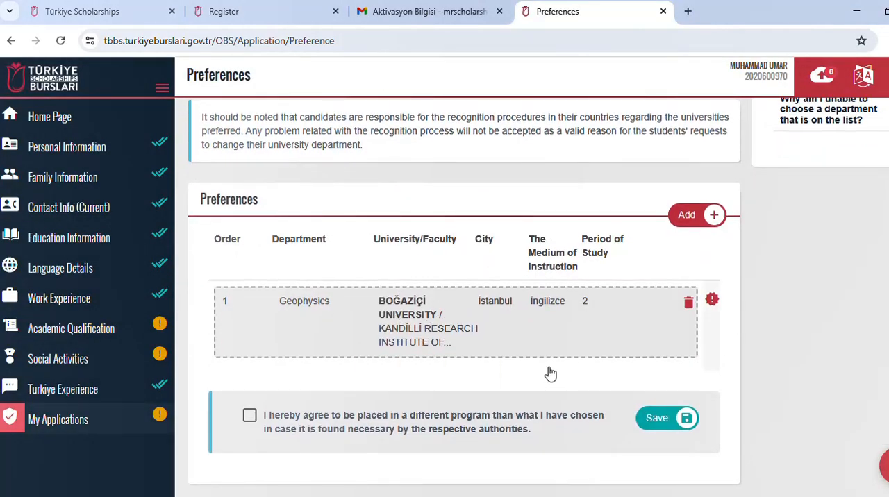
click(691, 221)
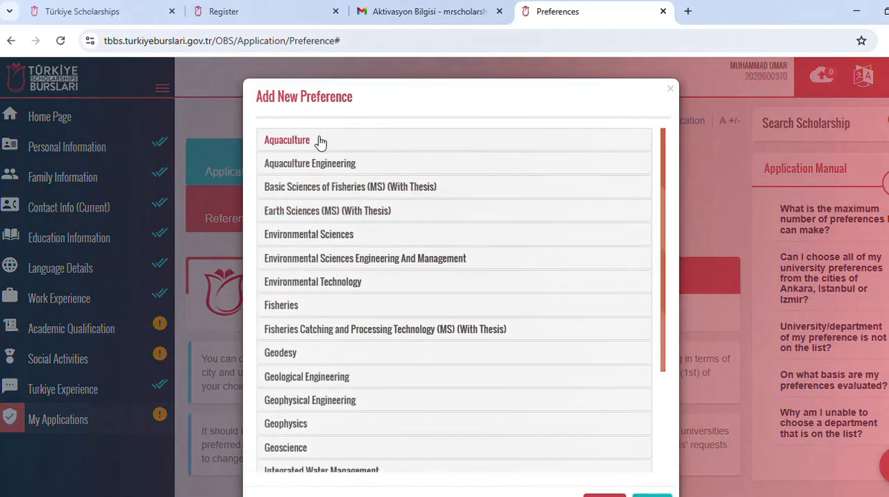
click(319, 142)
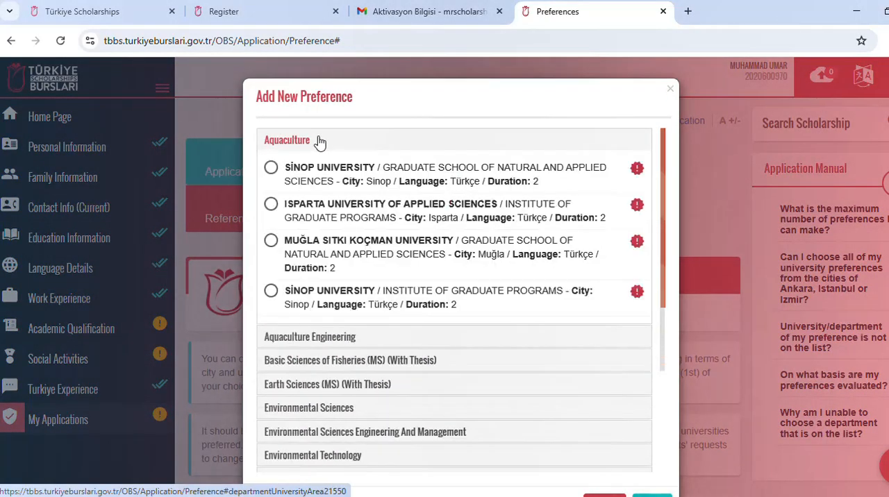
click(271, 169)
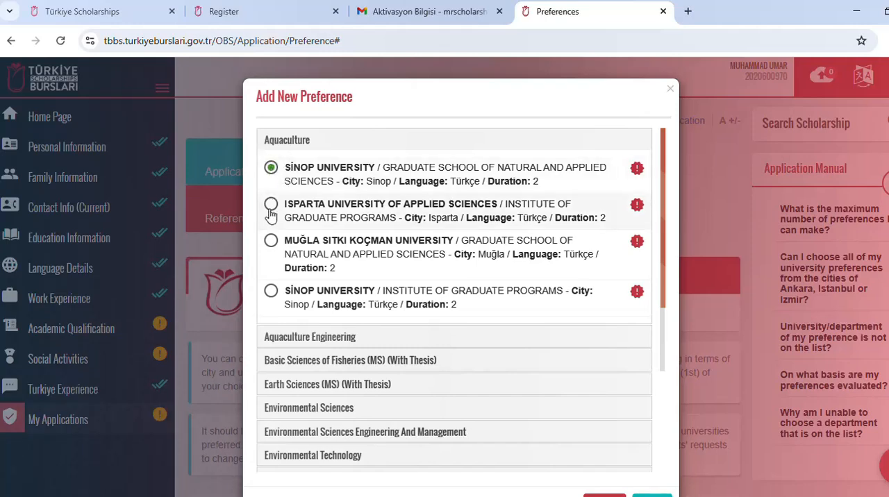
click(300, 337)
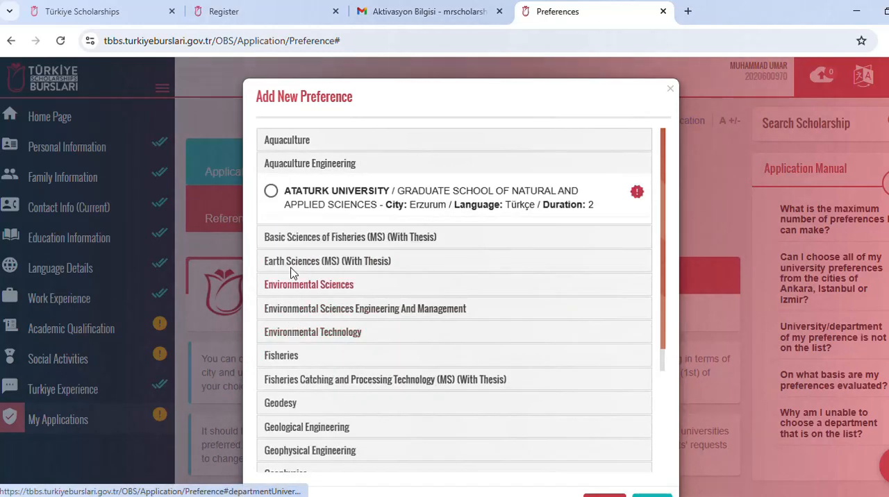
click(272, 192)
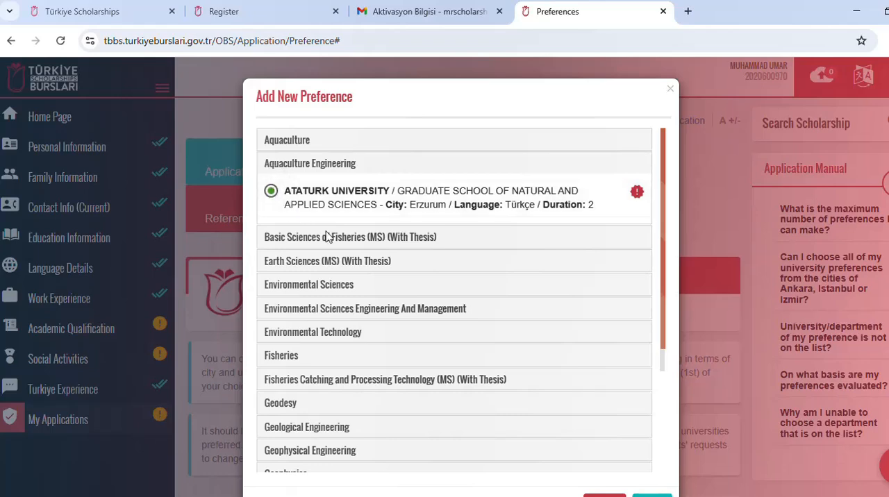
scroll(333, 271, down, 3)
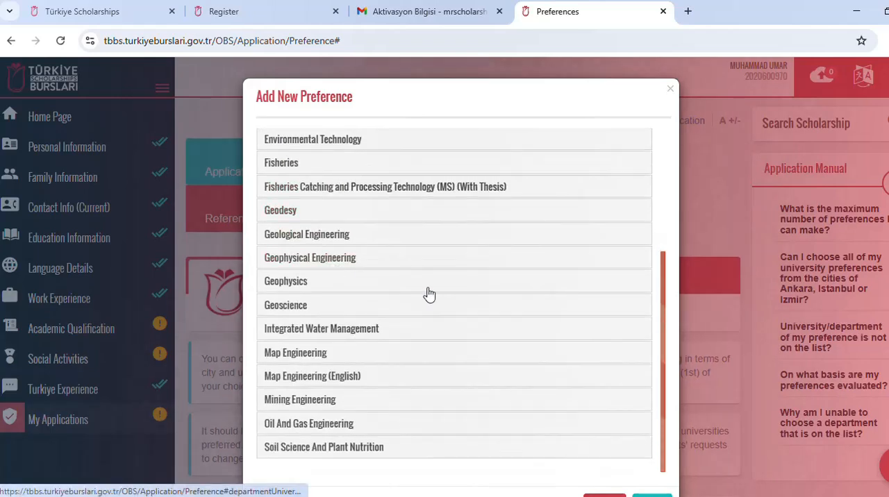
scroll(426, 293, down, 1)
click(652, 459)
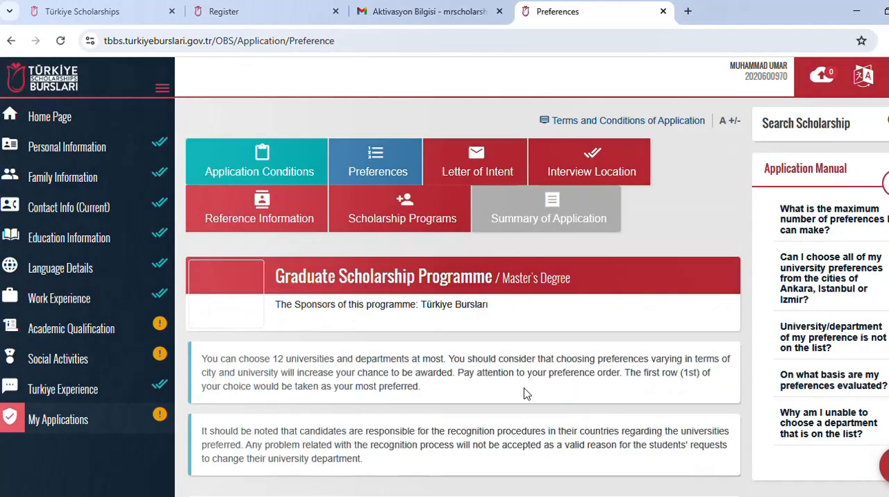
Step: Add Map Engineering at Konya Technical University, Institute of Graduate Programs in Konya, as the third preference
scroll(526, 390, down, 3)
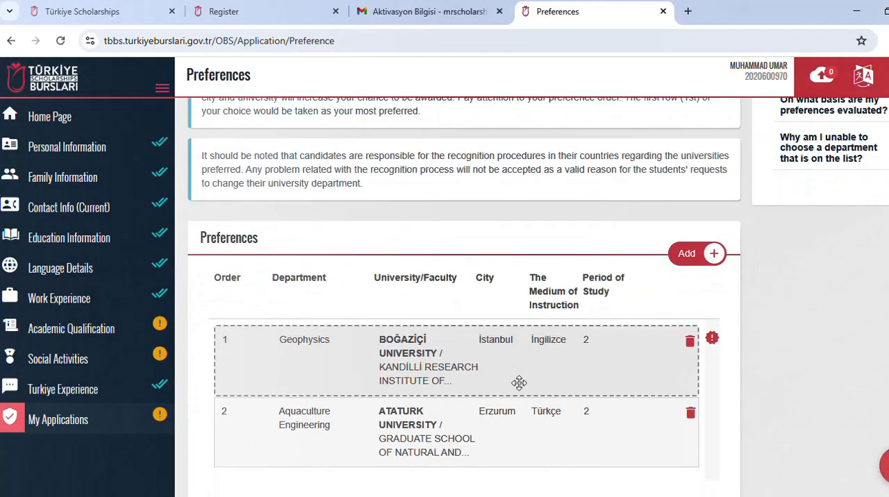
click(688, 256)
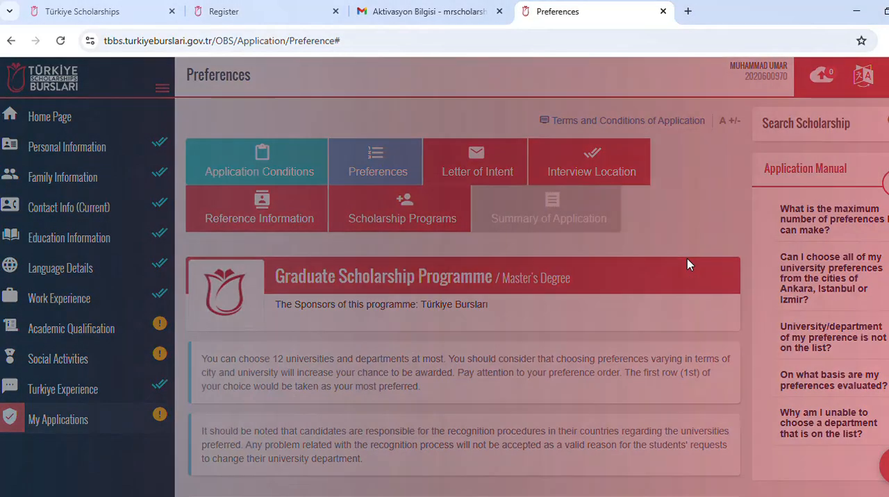
scroll(342, 166, down, 2)
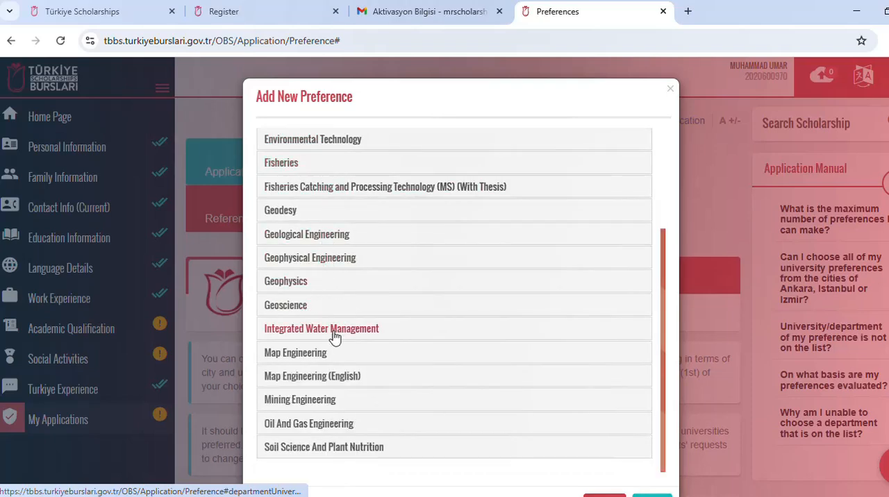
click(320, 354)
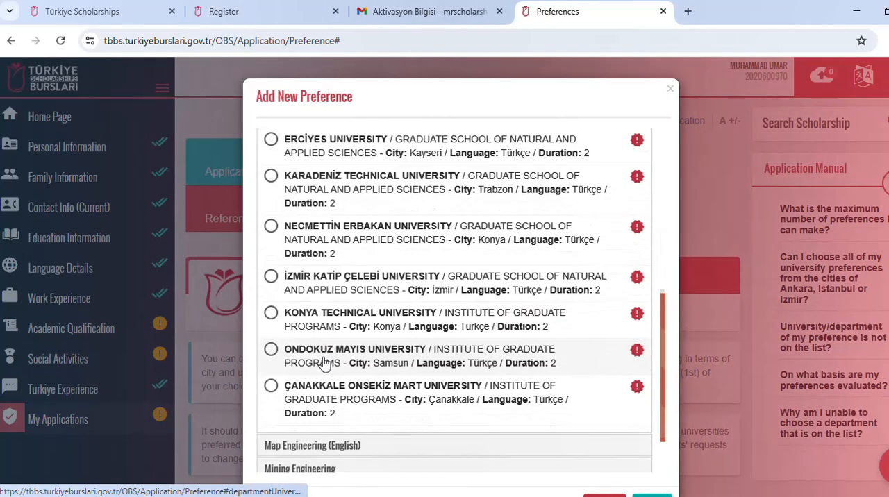
scroll(324, 356, up, 2)
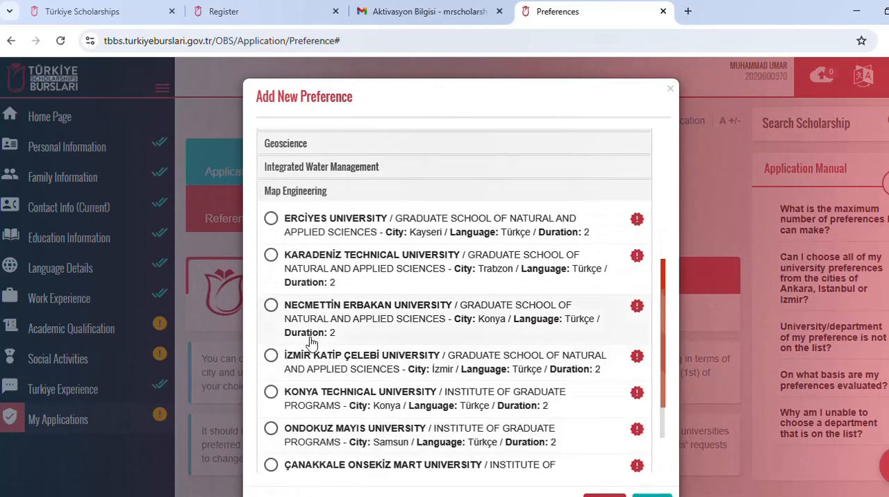
click(271, 392)
scroll(486, 382, down, 2)
scroll(598, 366, down, 1)
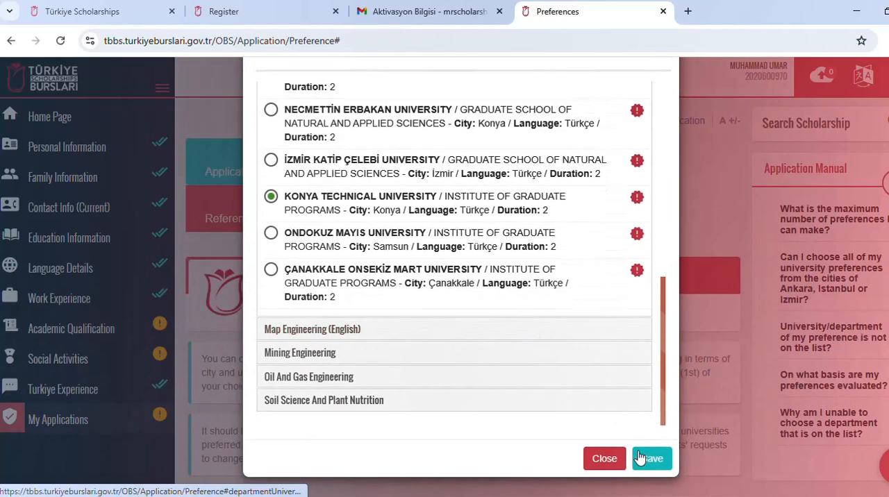
click(651, 458)
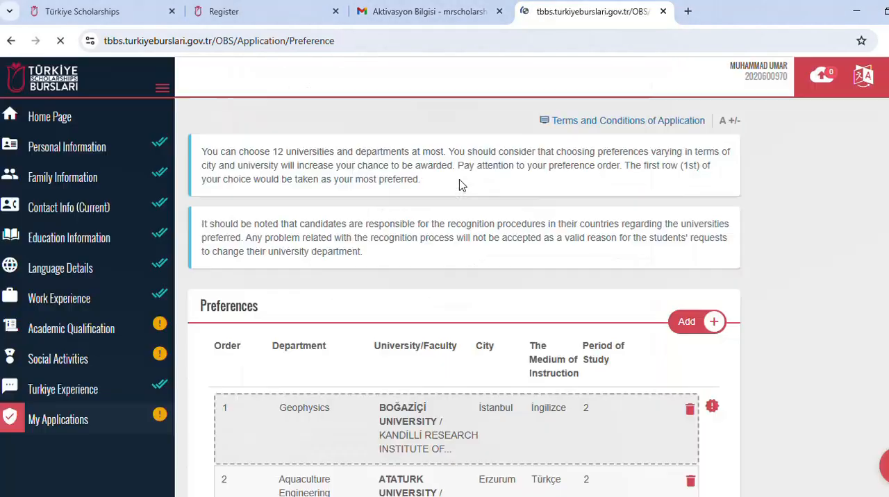
Step: Agree to be placed in a different program than the chosen ones if necessary, and save the preferences
scroll(458, 248, down, 5)
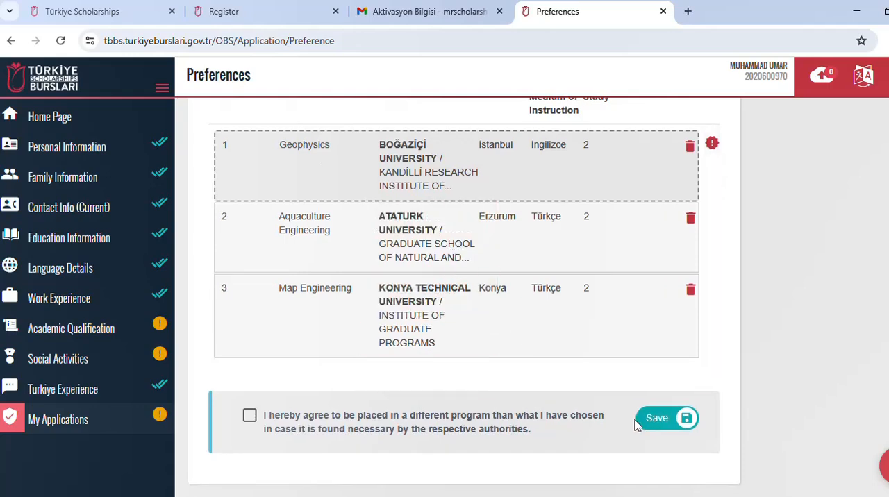
click(250, 417)
click(643, 417)
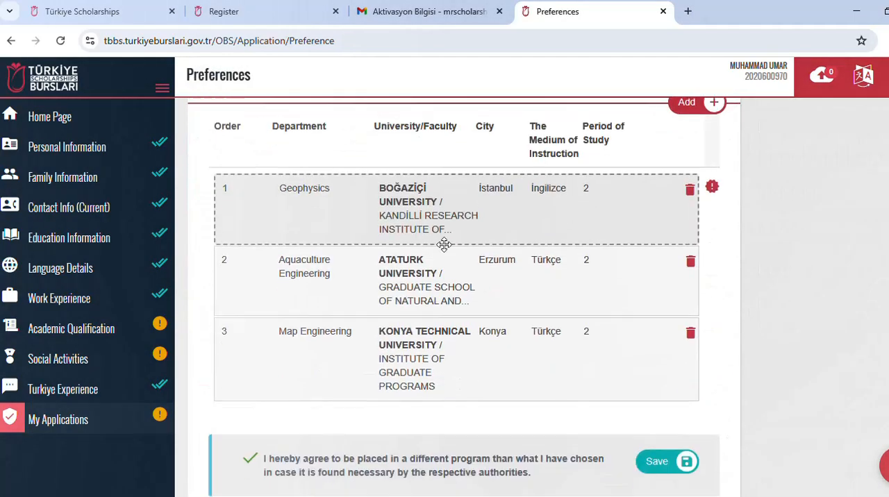
Step: Open the Letter of Intent section and examine its required answer fields, from the letter itself through the Literature Review and Additional Item
drag(444, 243, 486, 306)
click(648, 430)
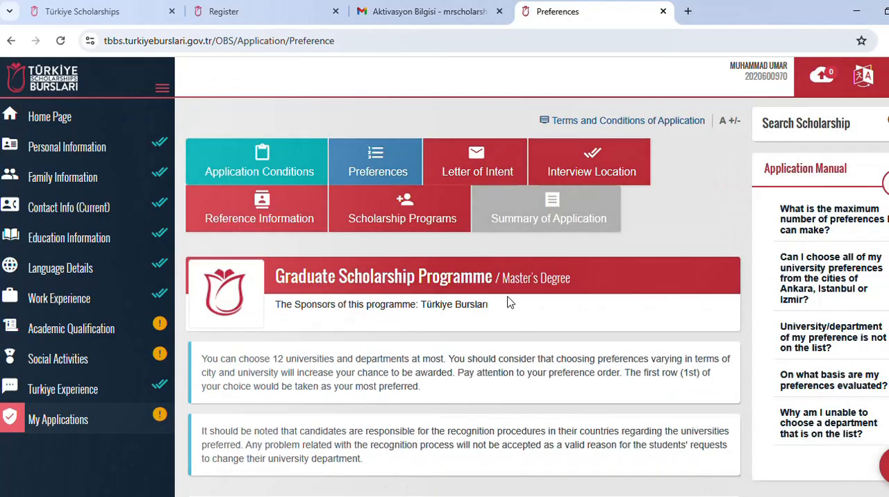
click(476, 175)
scroll(384, 257, down, 5)
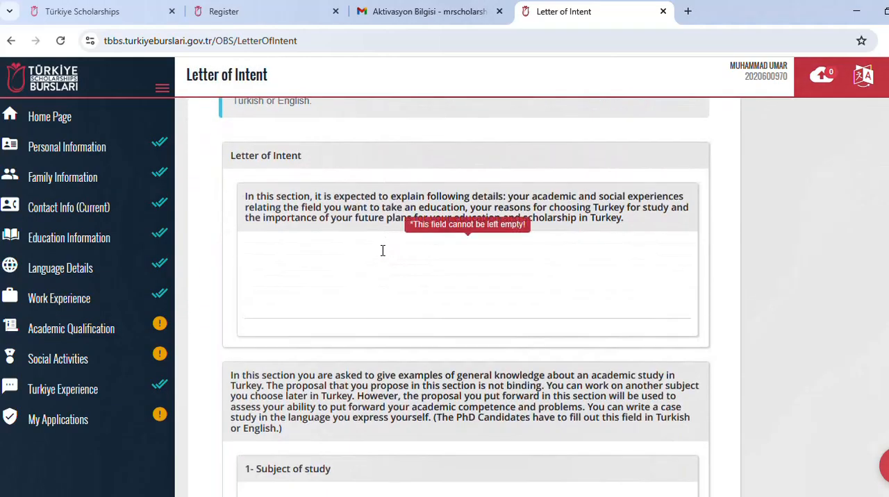
scroll(382, 251, down, 2)
scroll(381, 251, down, 8)
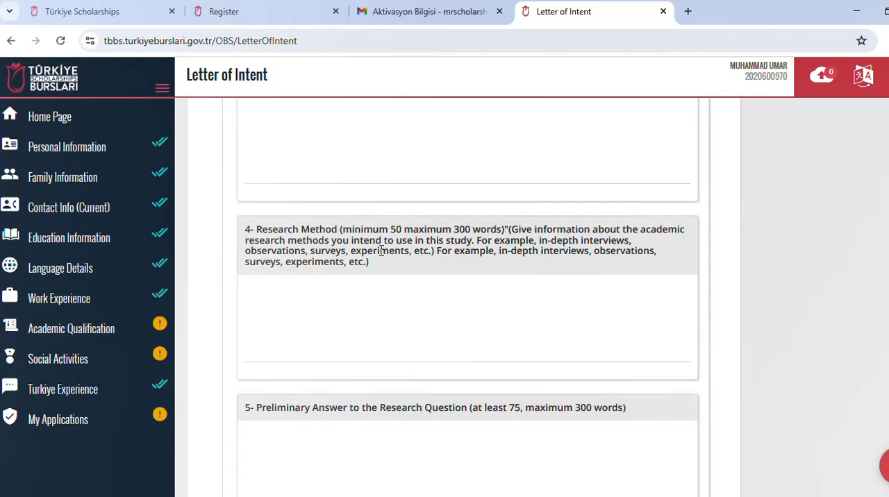
scroll(381, 251, down, 1)
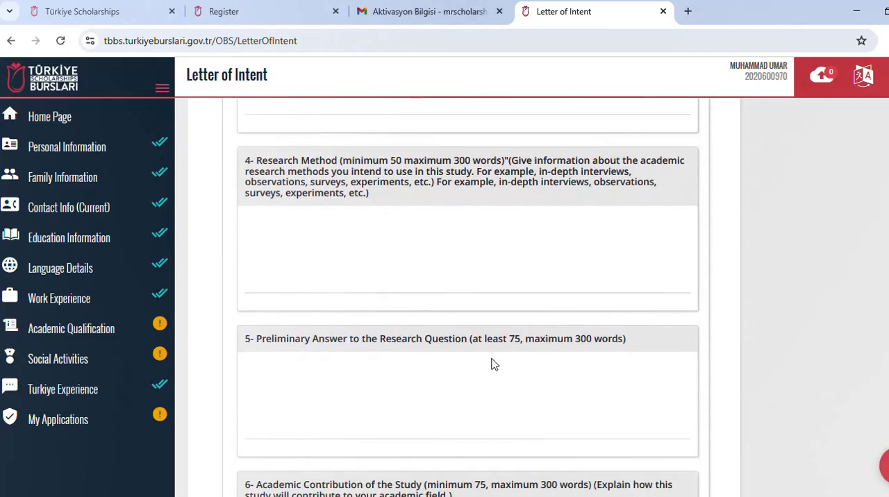
click(366, 368)
scroll(436, 362, down, 2)
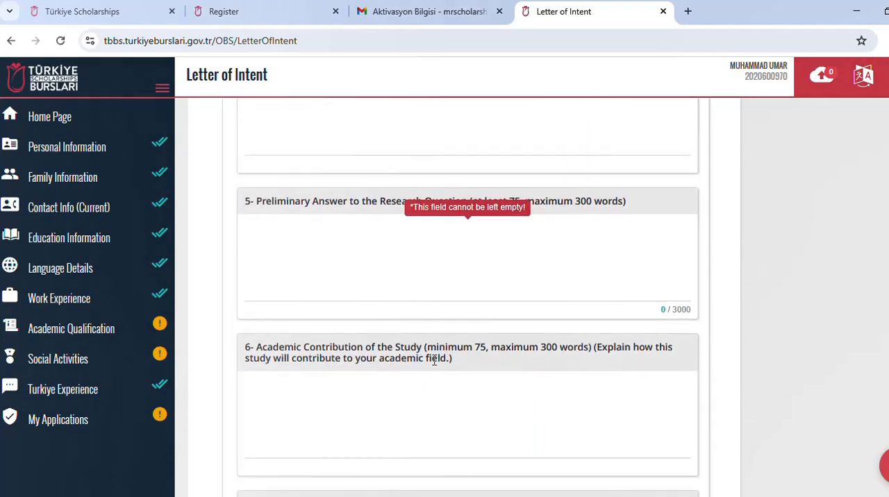
click(375, 391)
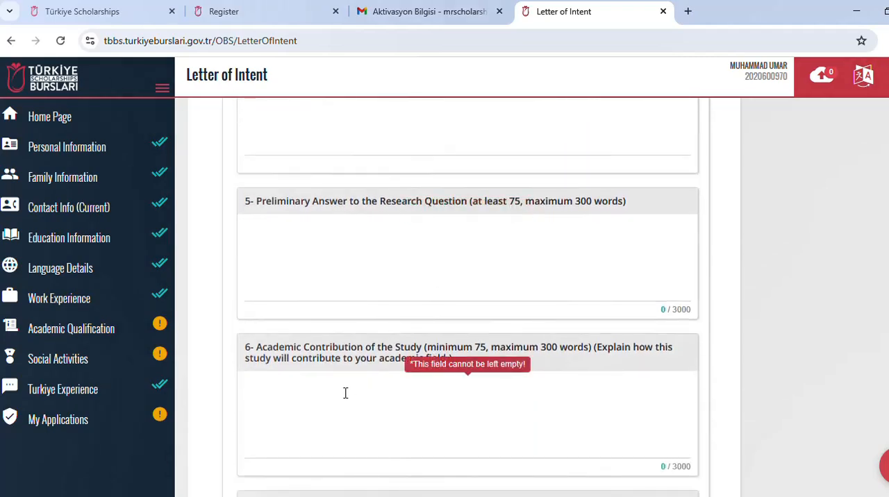
scroll(341, 395, down, 3)
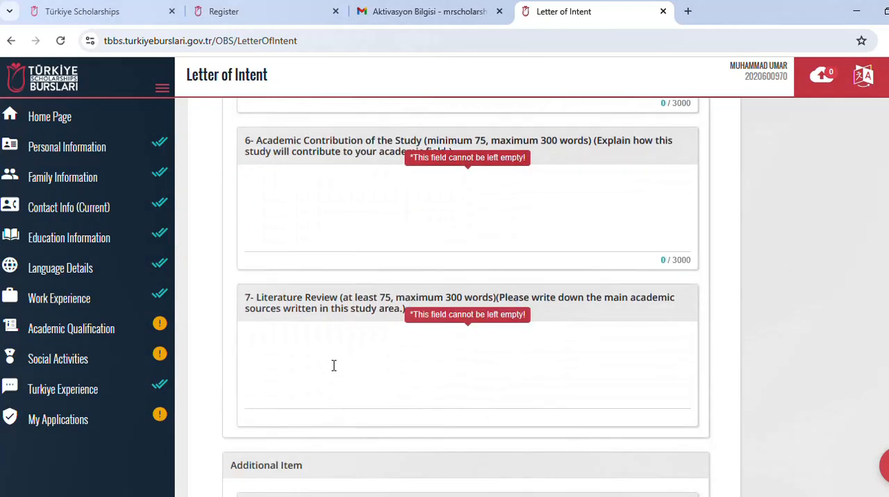
click(330, 356)
scroll(330, 356, down, 1)
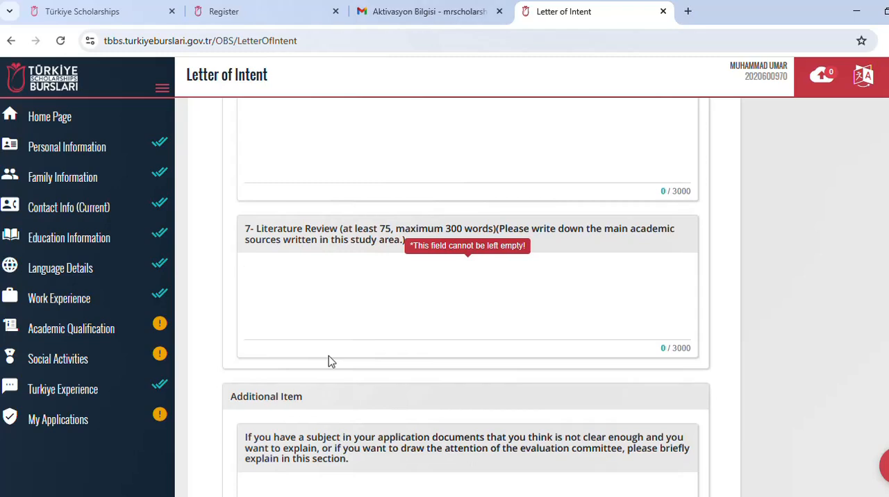
scroll(330, 360, down, 2)
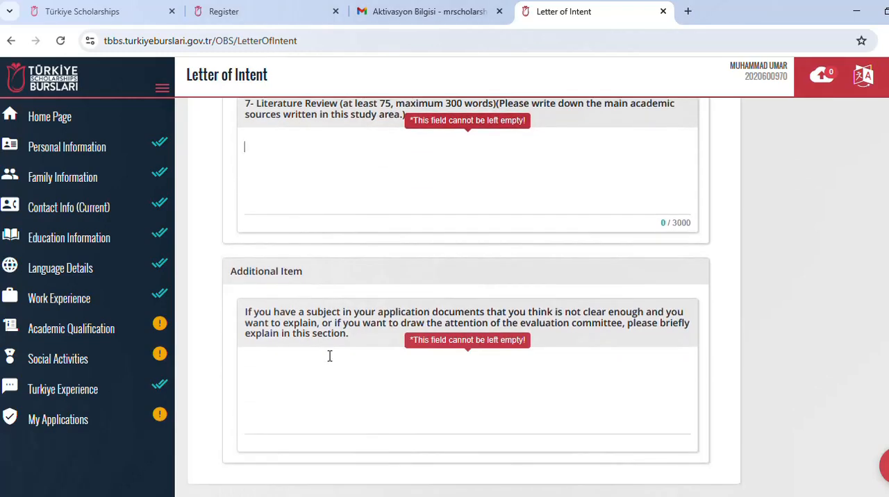
Step: Read the Letter of Intent instructions on what the letter must explain, the allowed languages and the academic study proposal
scroll(330, 356, up, 15)
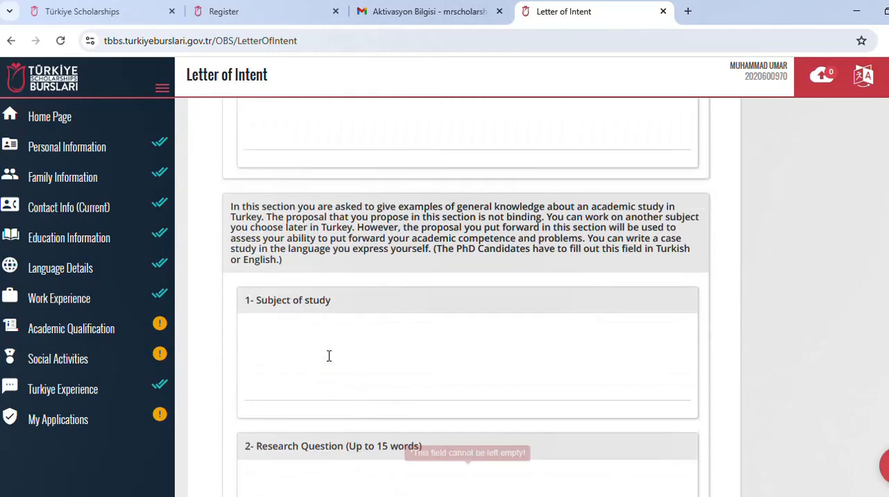
scroll(329, 357, up, 7)
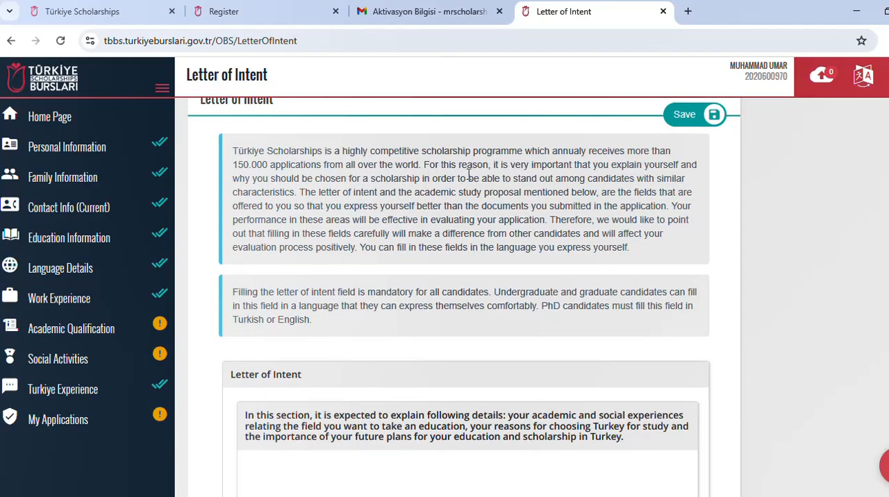
scroll(404, 209, down, 2)
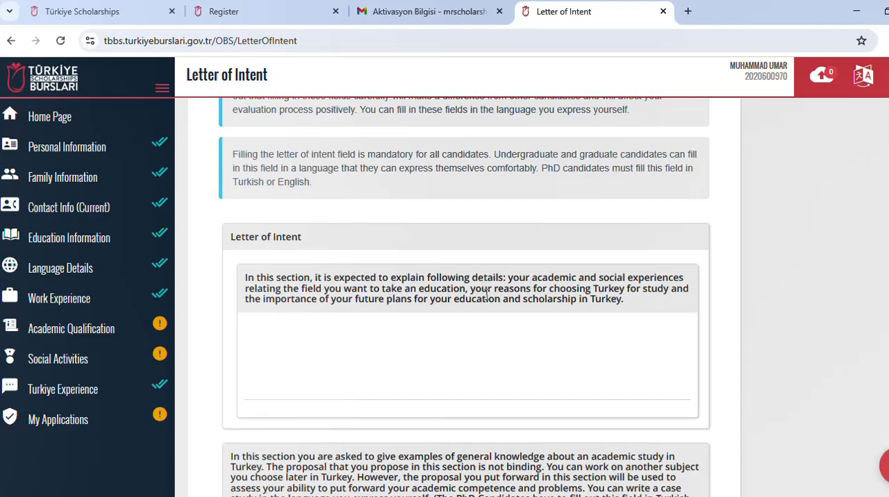
scroll(407, 360, down, 2)
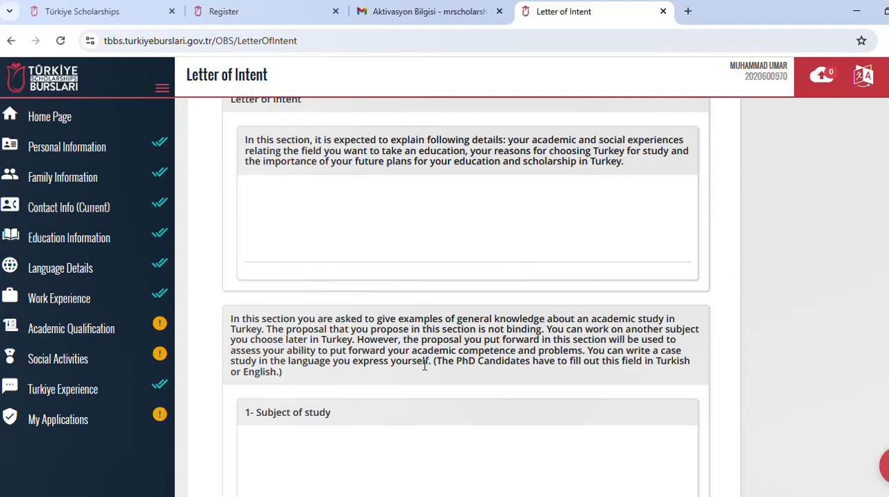
scroll(425, 368, up, 1)
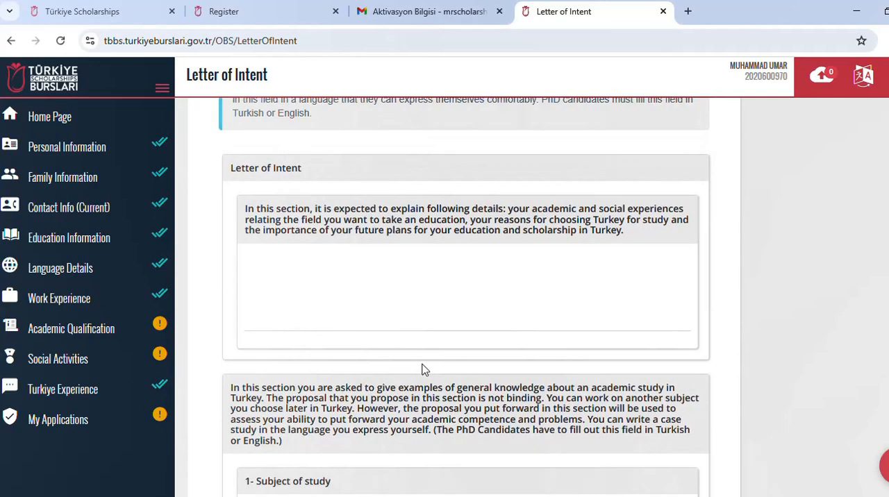
scroll(422, 366, down, 2)
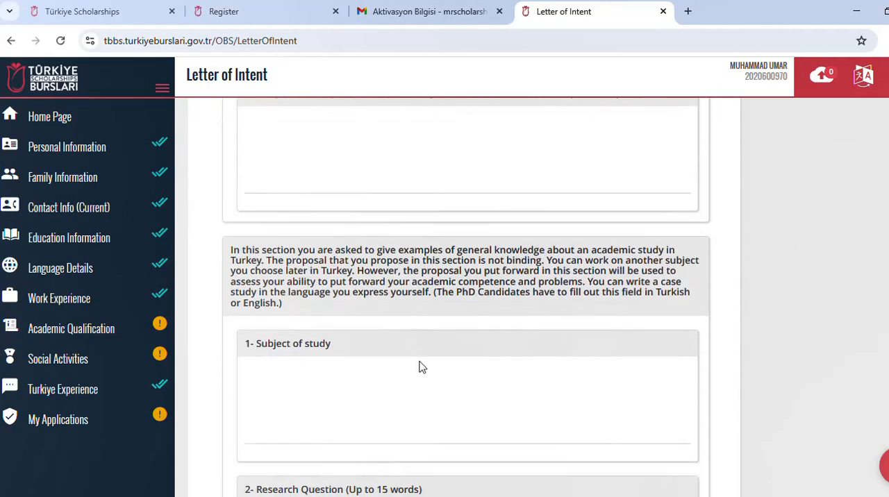
scroll(421, 367, up, 10)
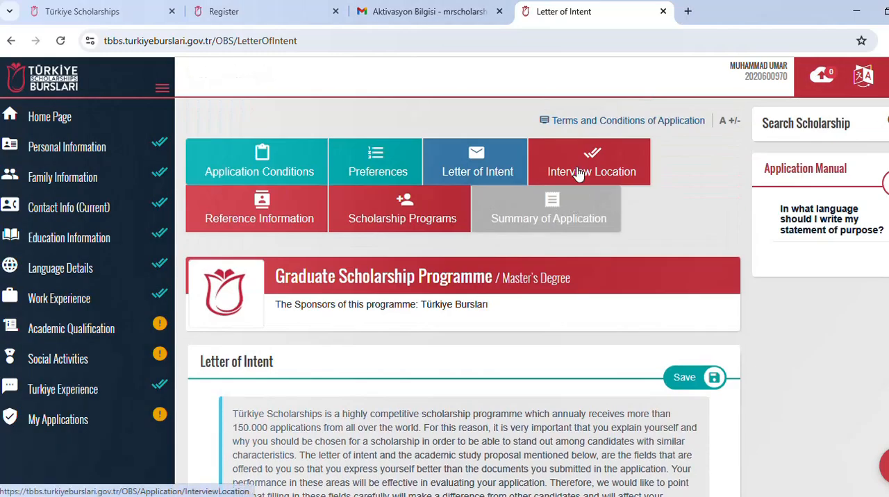
Step: Set the interview location to Lahore, Pakistan, and save it
click(578, 179)
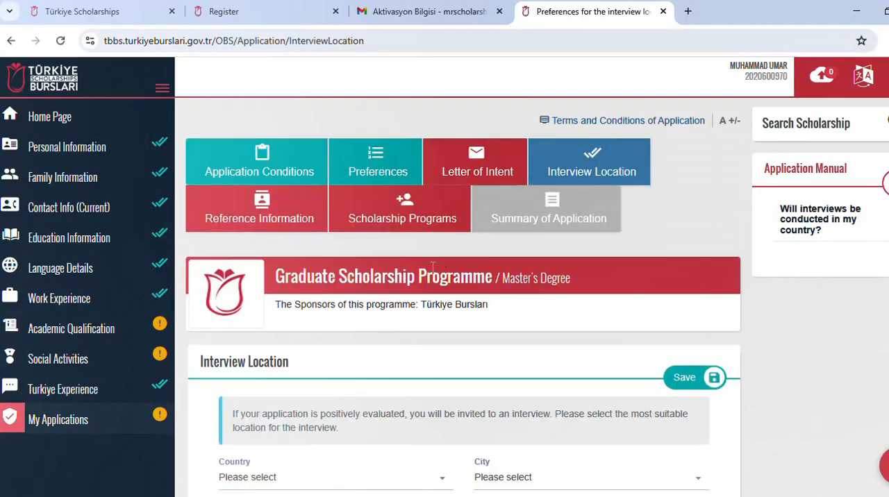
scroll(486, 236, down, 2)
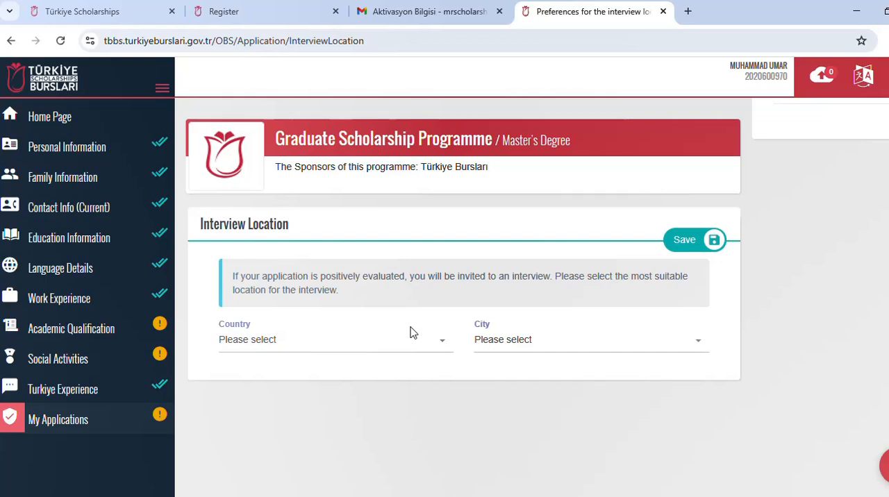
click(431, 343)
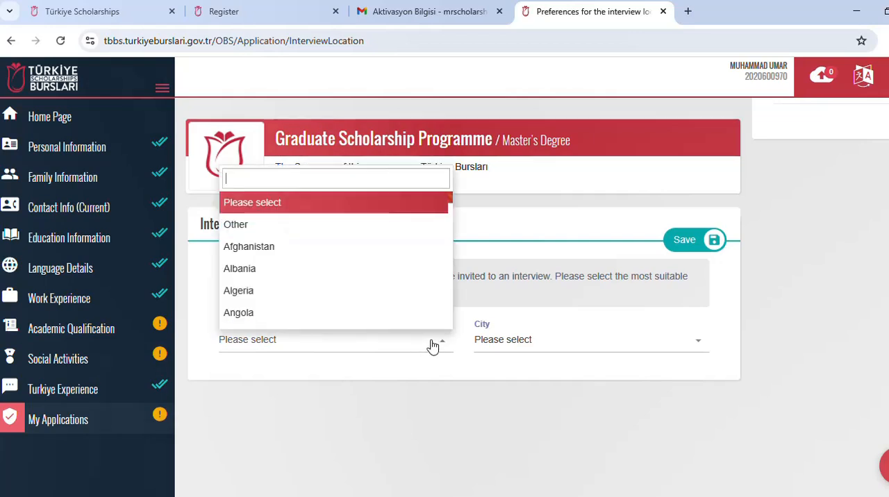
text(PA)
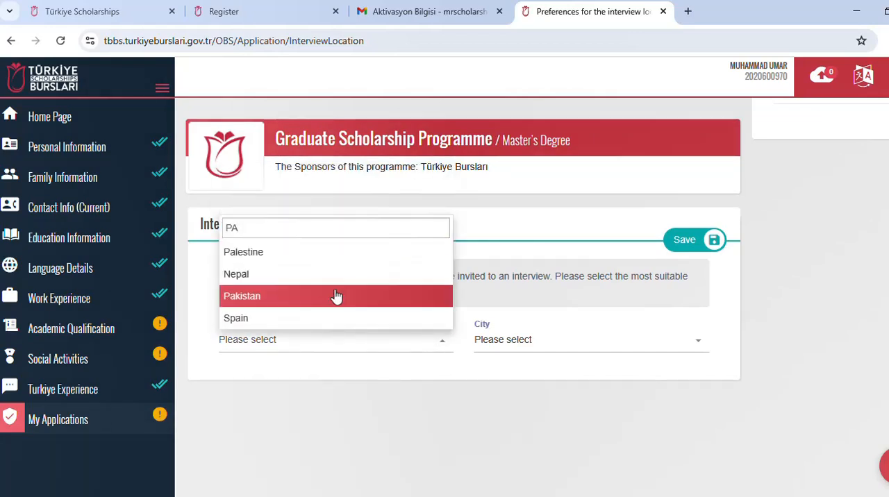
click(341, 297)
click(504, 340)
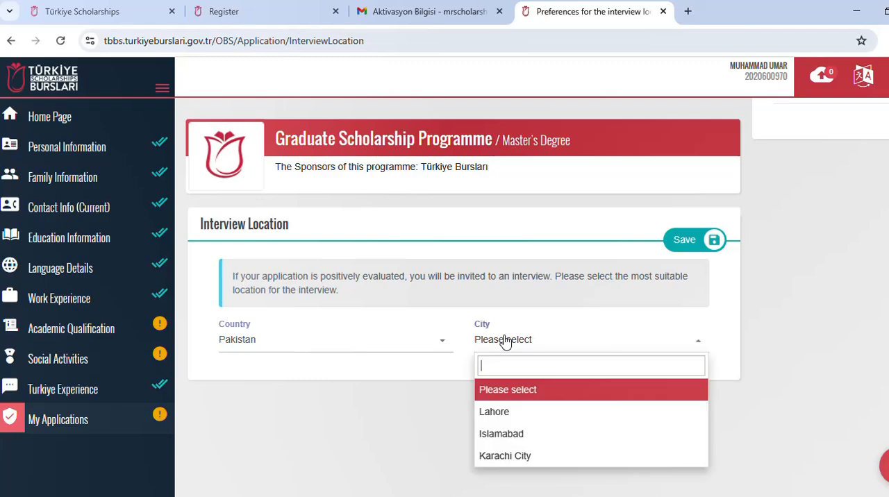
click(521, 412)
click(684, 244)
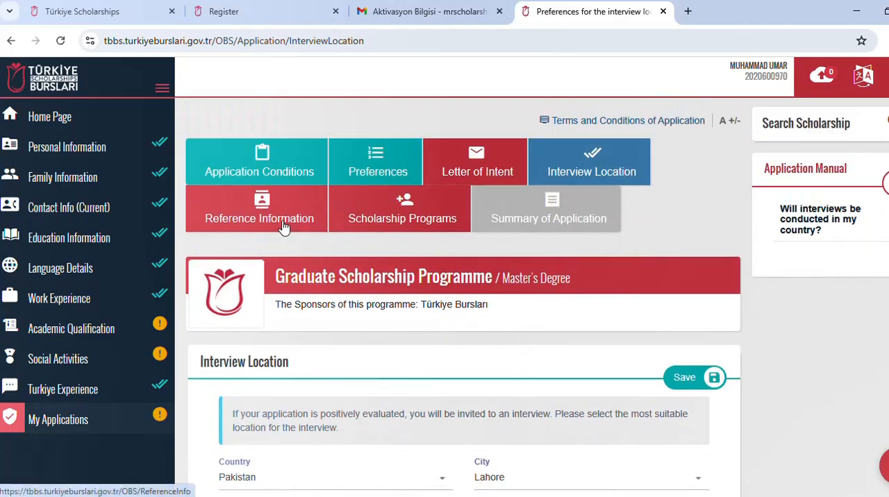
Step: Open a new entry in Reference Information and review its name, contact, institution, title, reference letter and academic reference fields
click(283, 223)
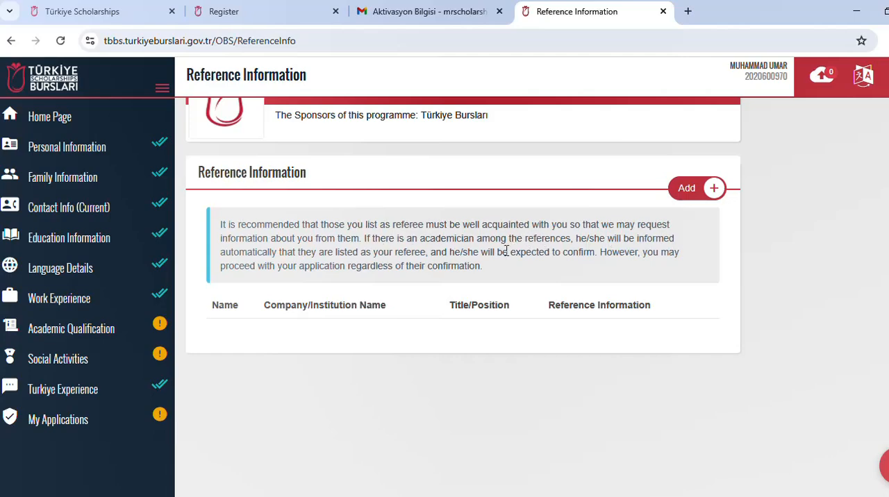
scroll(506, 252, up, 1)
click(676, 257)
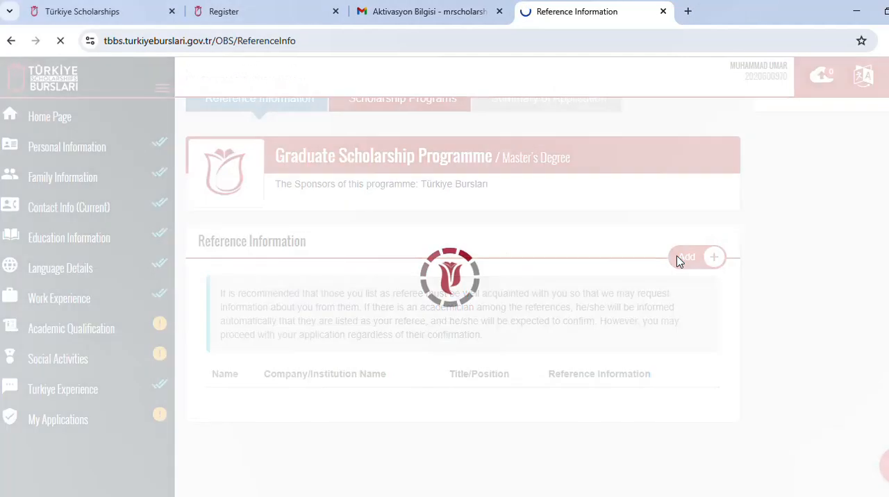
scroll(333, 326, down, 2)
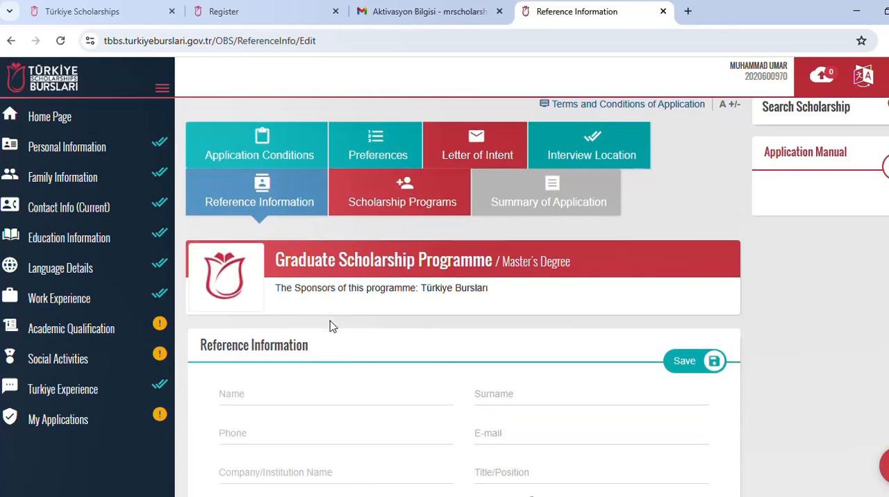
click(268, 276)
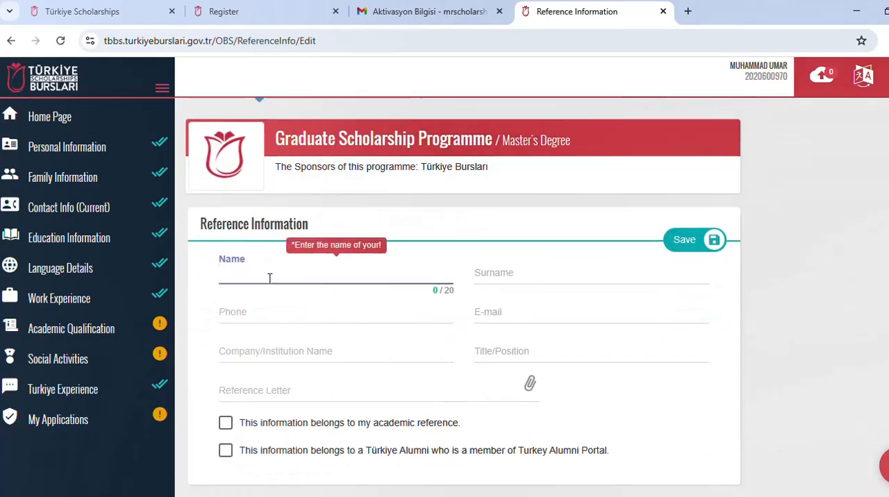
click(497, 276)
click(378, 315)
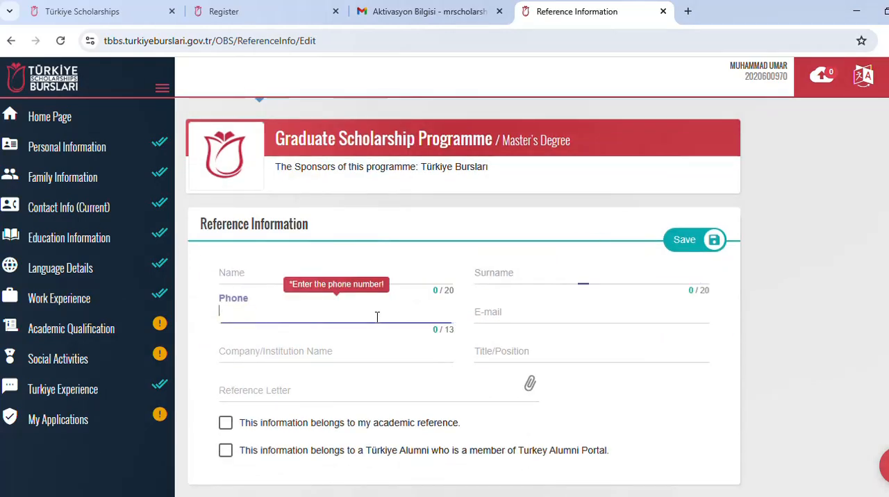
click(386, 354)
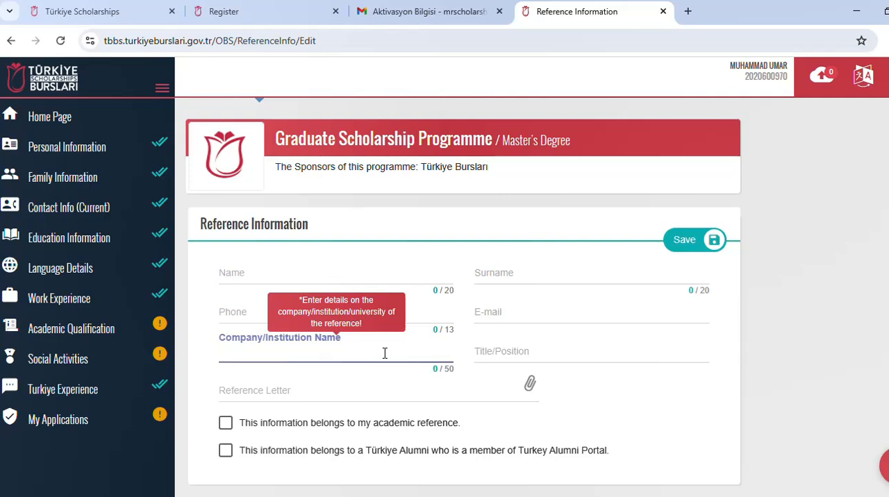
click(502, 351)
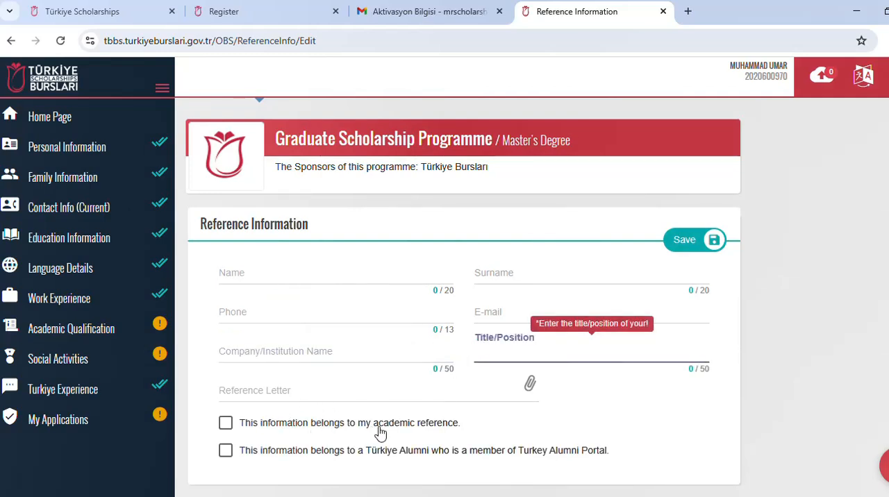
scroll(383, 430, down, 1)
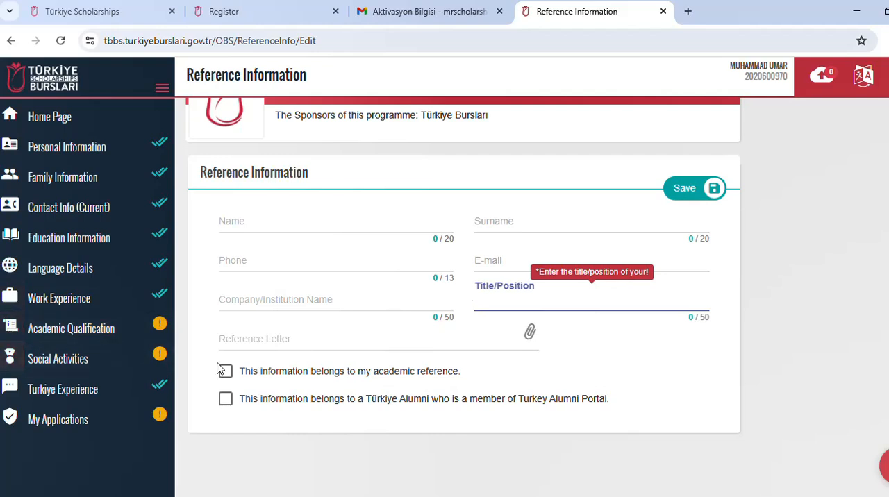
click(222, 371)
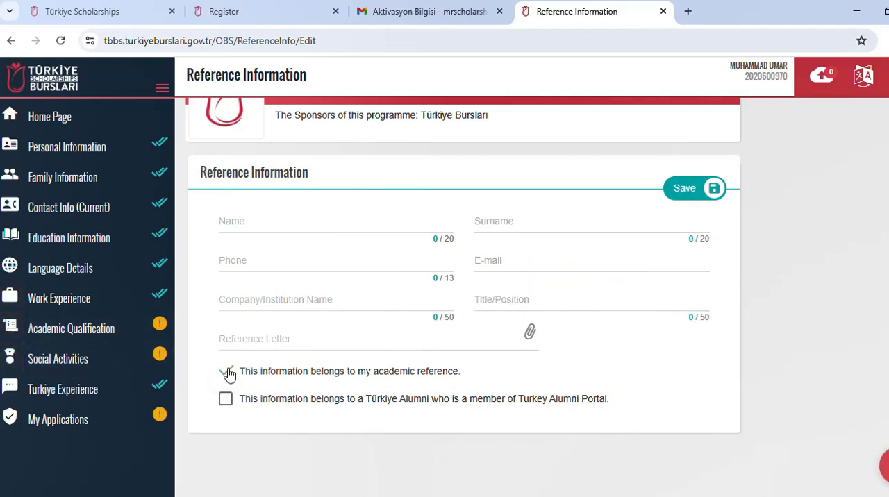
click(236, 375)
scroll(451, 399, up, 2)
scroll(455, 401, up, 1)
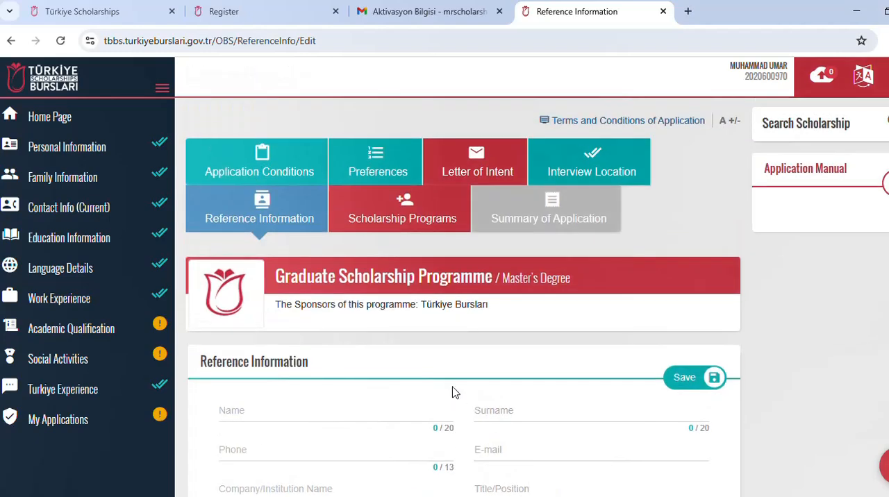
Step: Open the Scholarship Programs section and read the Outstanding Merit Scholarship Programme requirements and declarations
click(391, 226)
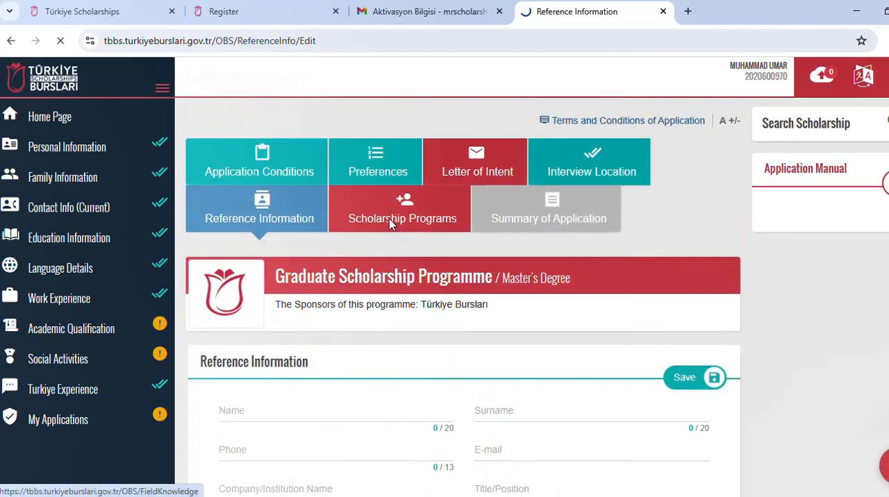
scroll(390, 225, down, 3)
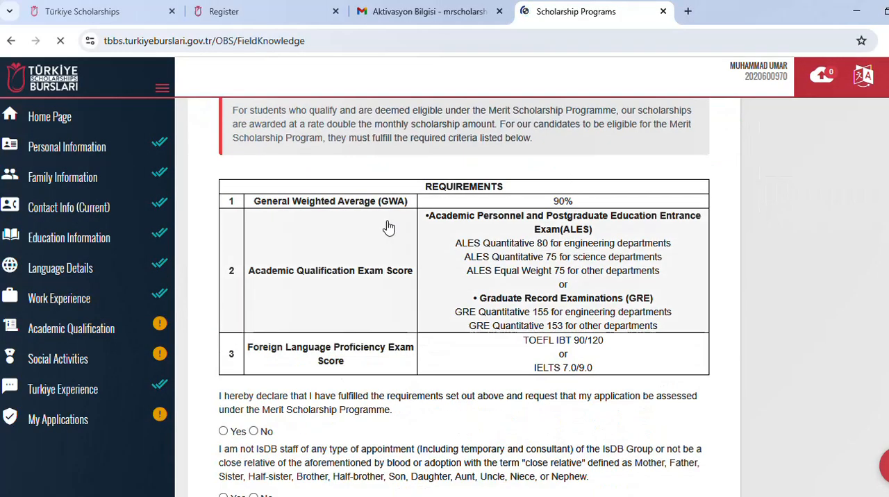
scroll(389, 227, up, 1)
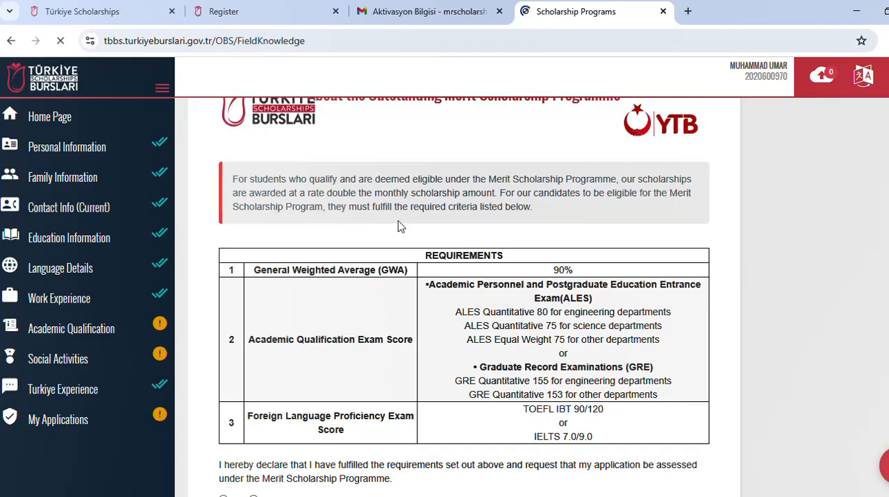
scroll(353, 300, down, 1)
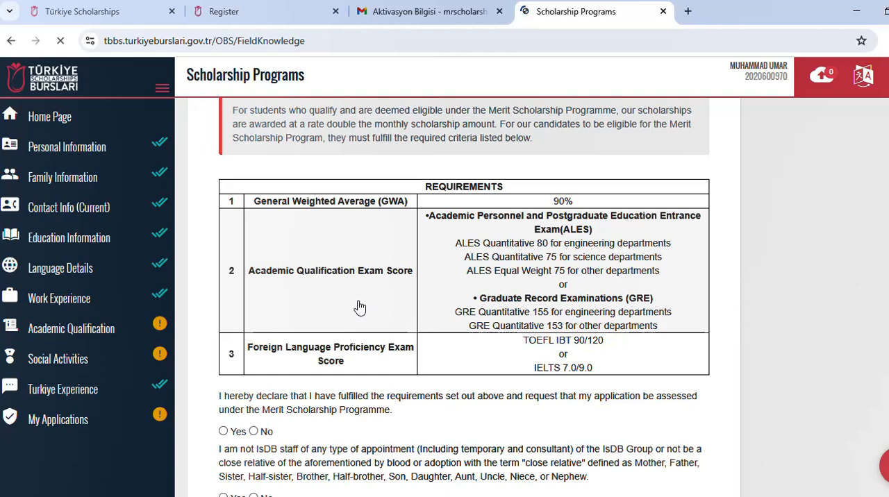
Step: Answer Yes to the Merit Scholarship Programme requirements declaration and Yes to the declaration of not being IsDB staff or a close relative
scroll(358, 305, down, 1)
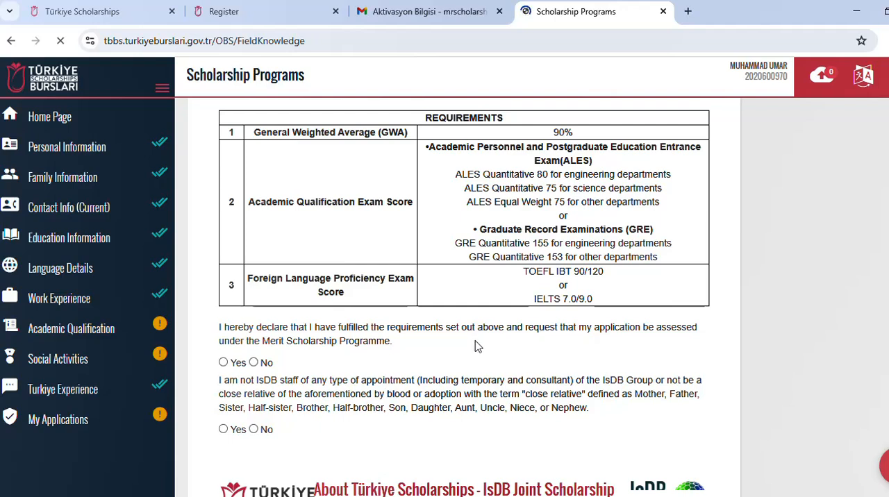
click(224, 362)
scroll(325, 382, down, 2)
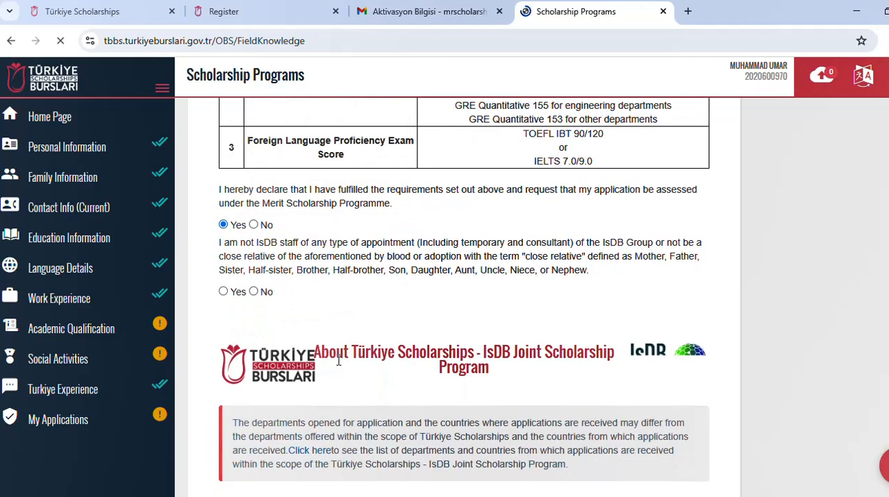
click(223, 292)
Step: Read the IsDB Joint Scholarship Program benefits and repayment terms, and answer Yes to applying for it in addition to Türkiye Scholarships
scroll(253, 297, down, 2)
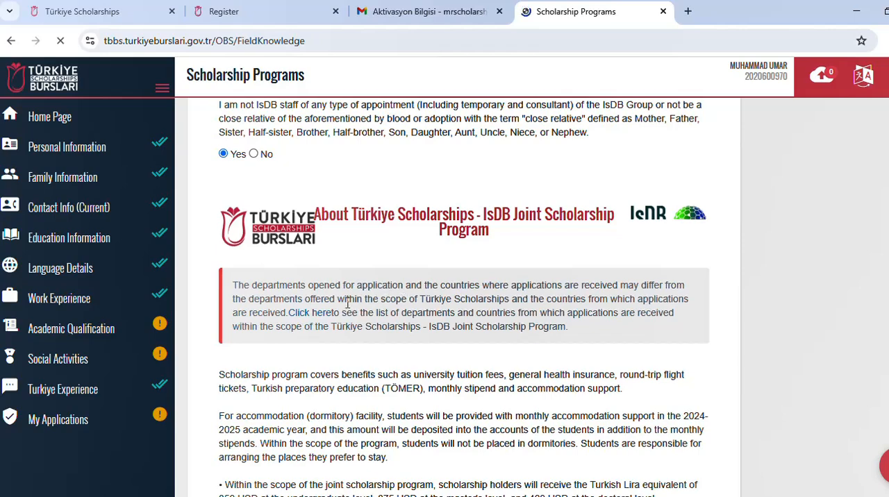
scroll(329, 271, down, 2)
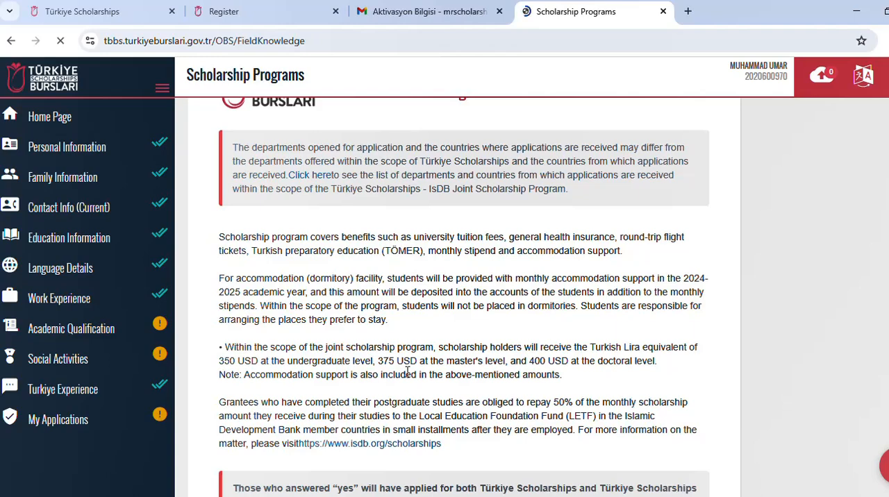
scroll(404, 370, down, 2)
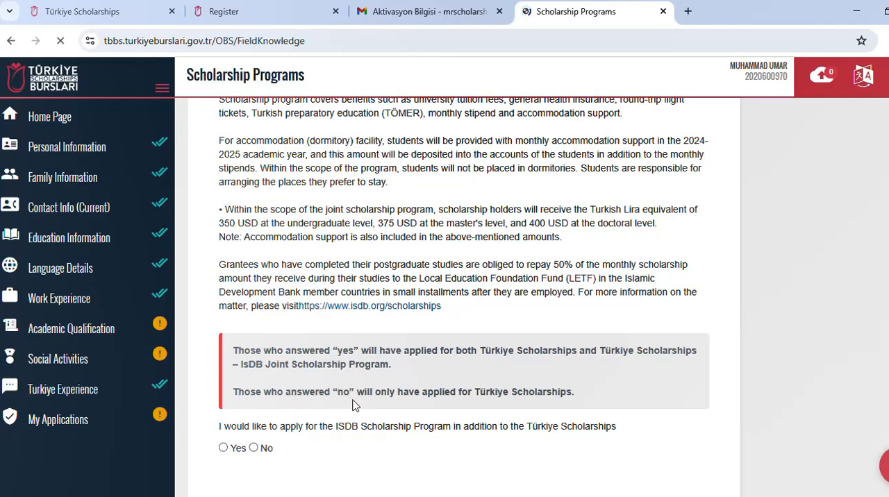
click(224, 449)
Step: Read the NAMA Foundation Joint Scholarship Program eligibility terms and try to save the Scholarship Programs answers with its question unanswered
scroll(269, 427, down, 3)
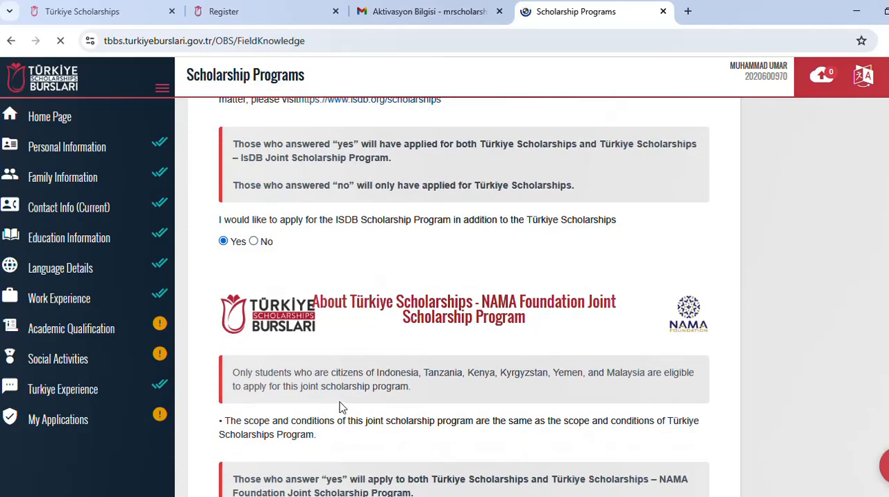
scroll(340, 407, down, 2)
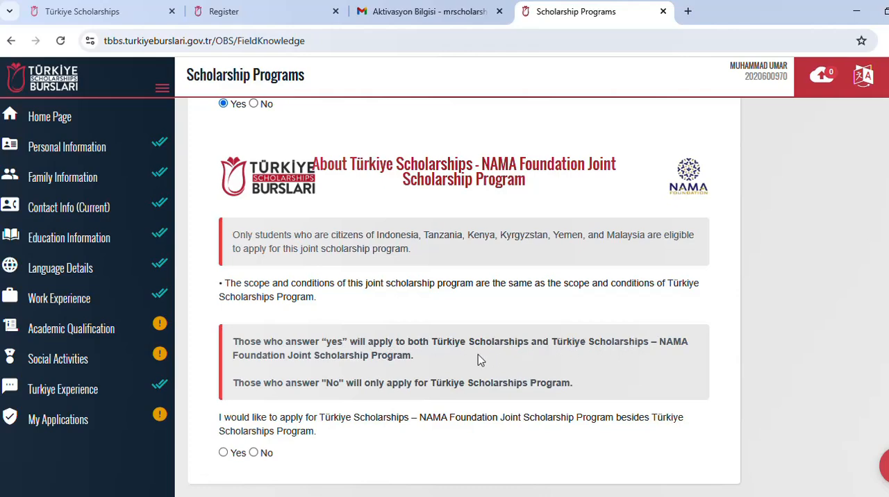
scroll(478, 360, up, 7)
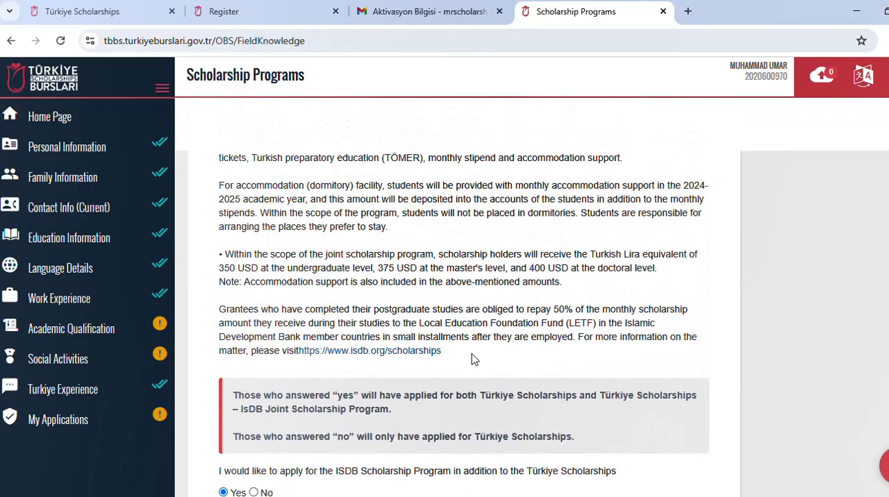
scroll(474, 359, up, 1)
scroll(474, 359, up, 2)
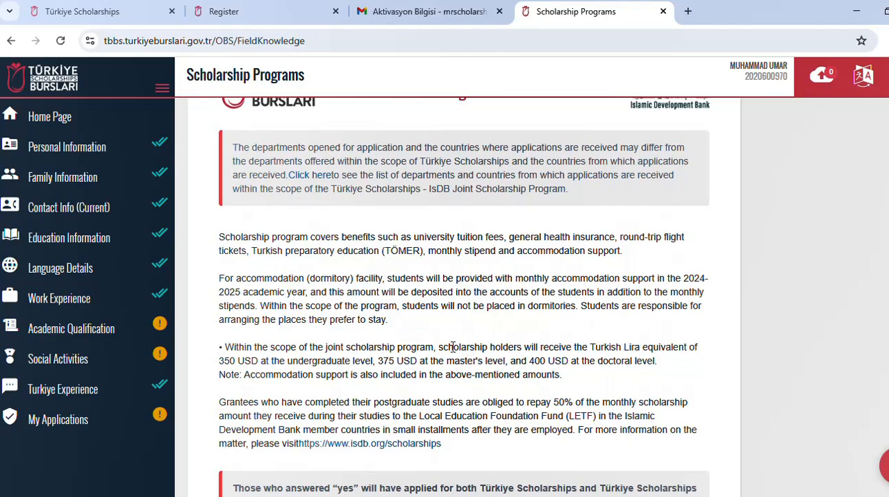
scroll(436, 346, up, 15)
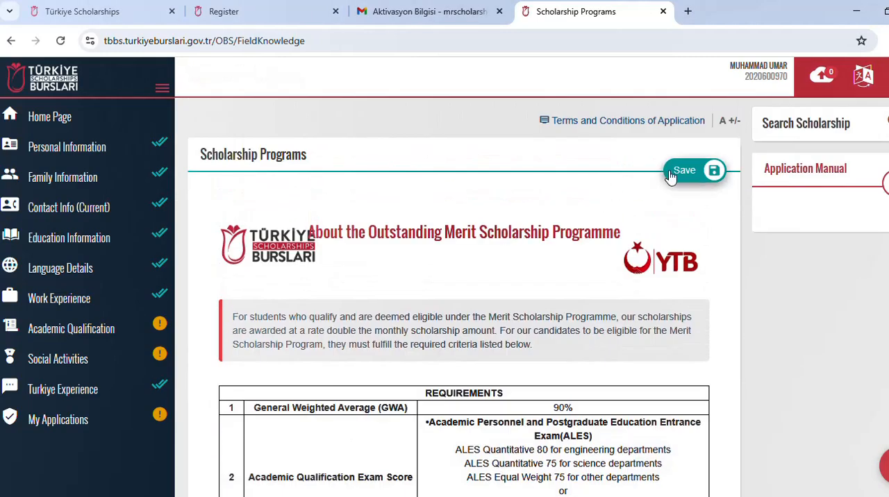
click(675, 171)
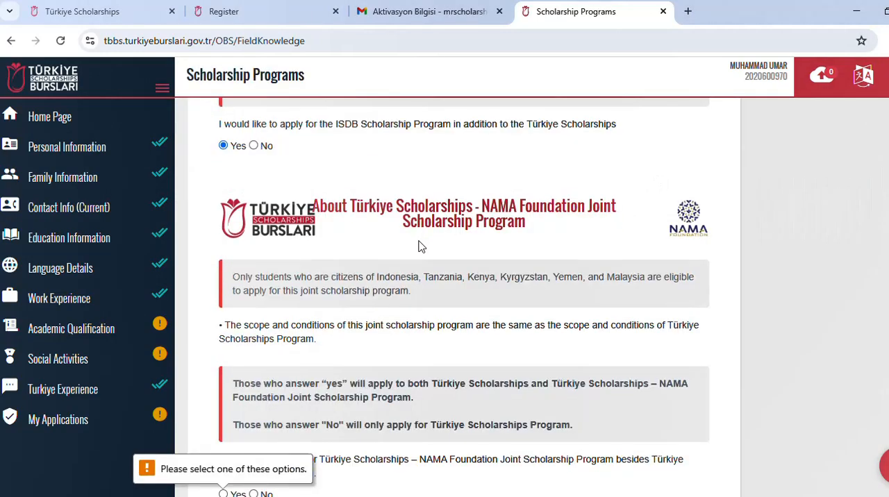
Step: Answer No to applying for the NAMA Foundation Joint Scholarship Program and save the Scholarship Programs section
scroll(419, 243, down, 1)
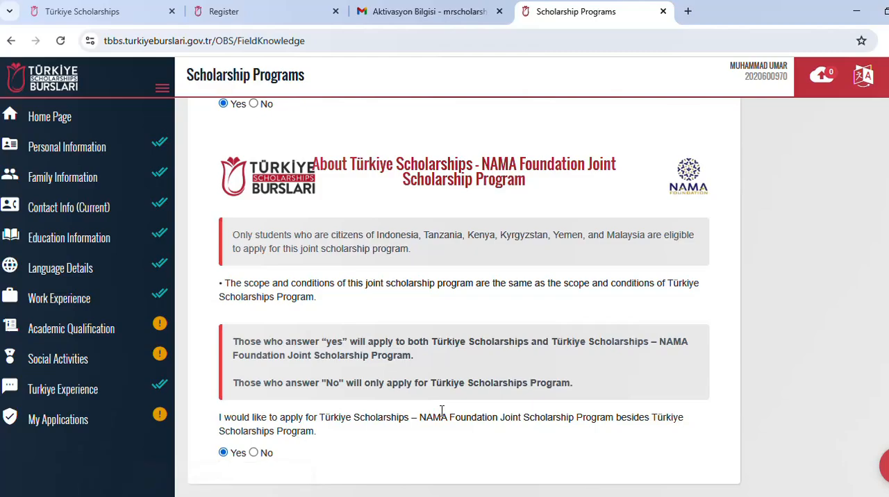
scroll(541, 375, up, 4)
scroll(599, 333, down, 4)
click(254, 453)
scroll(678, 230, up, 10)
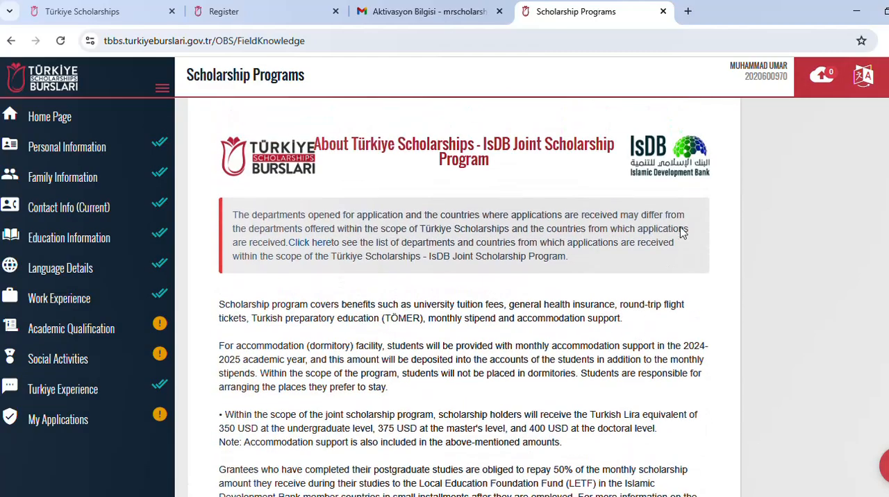
scroll(690, 197, up, 3)
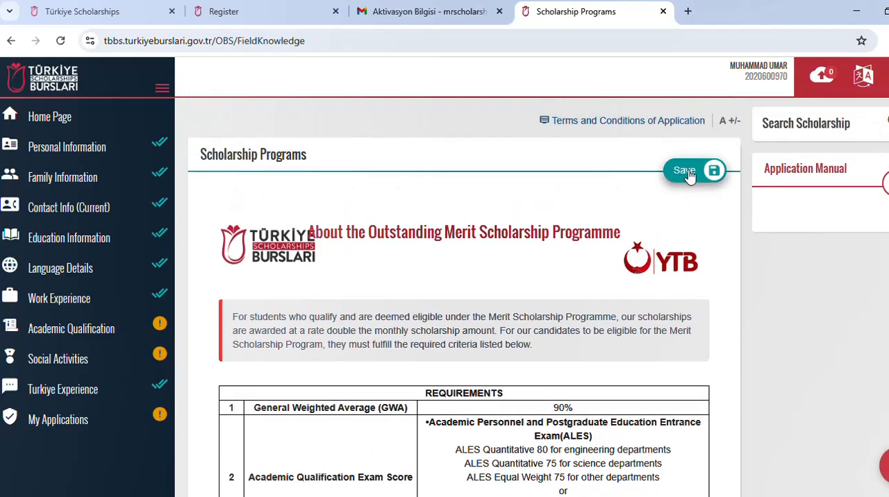
click(687, 173)
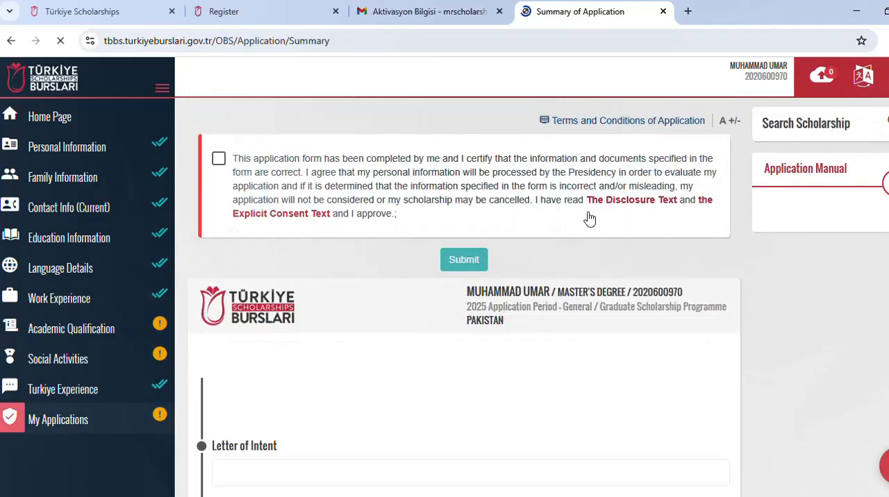
Step: Review the Summary of Application from personal information through preferences, scholarship programs, work experience, references and interview location
scroll(565, 237, down, 2)
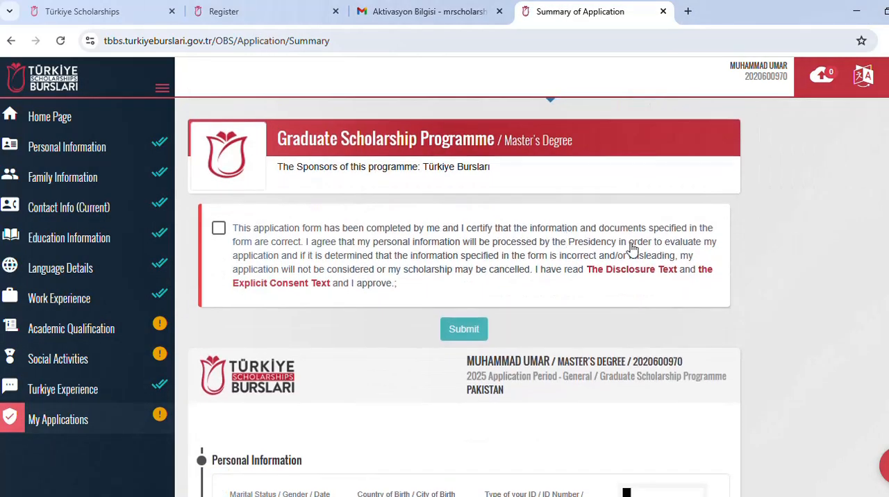
scroll(631, 242, down, 3)
scroll(631, 241, down, 9)
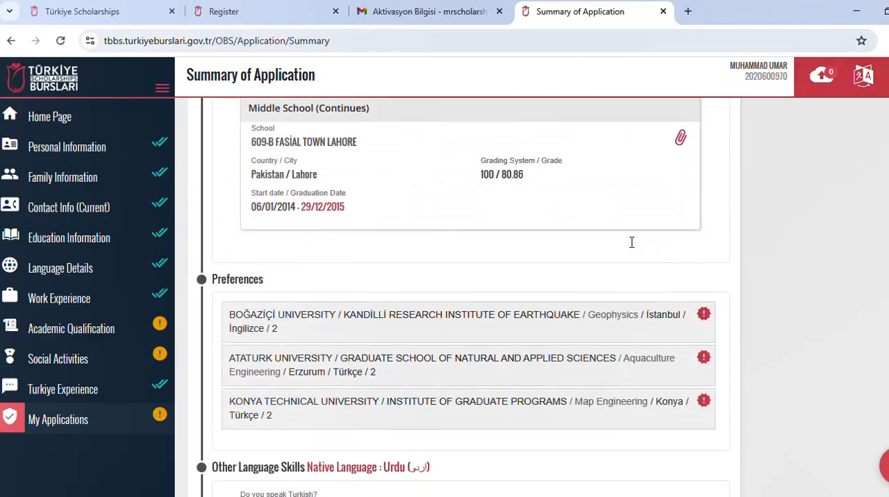
scroll(623, 251, down, 8)
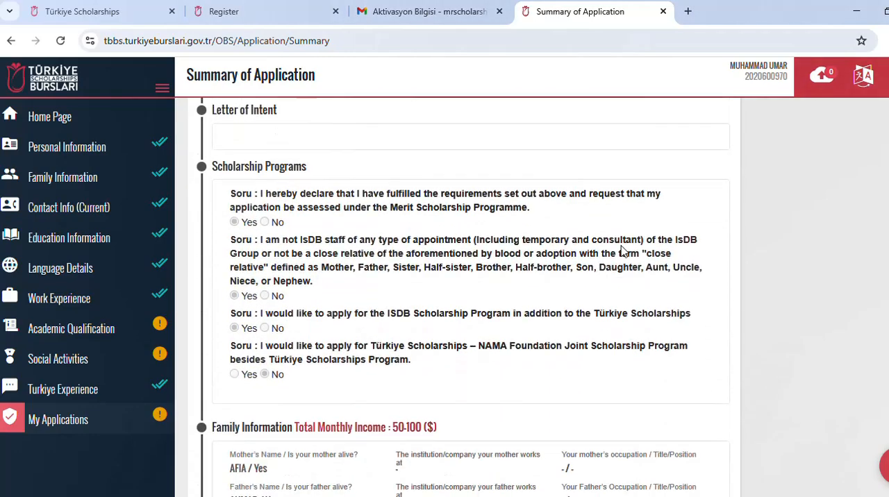
scroll(623, 252, down, 1)
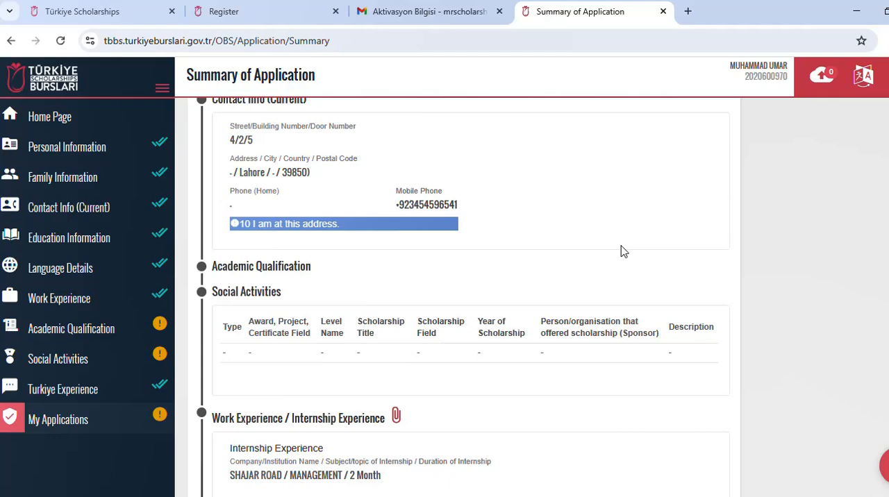
scroll(623, 252, down, 5)
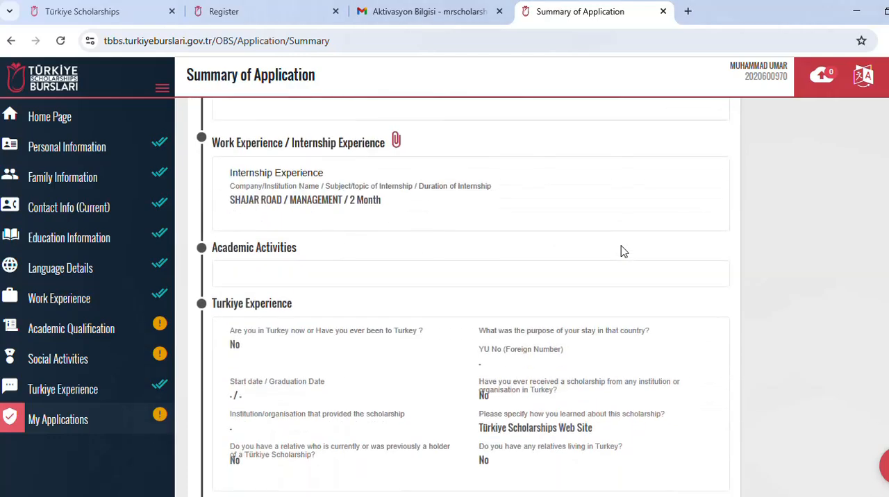
scroll(623, 251, down, 6)
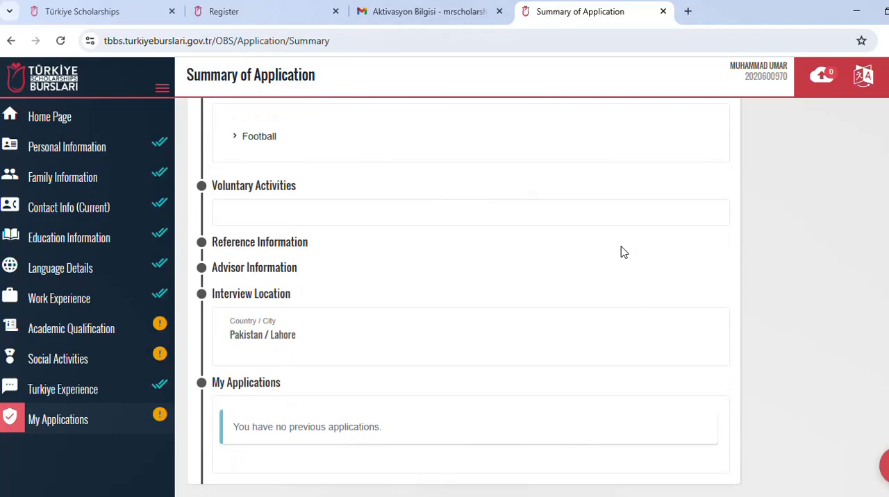
scroll(623, 252, up, 15)
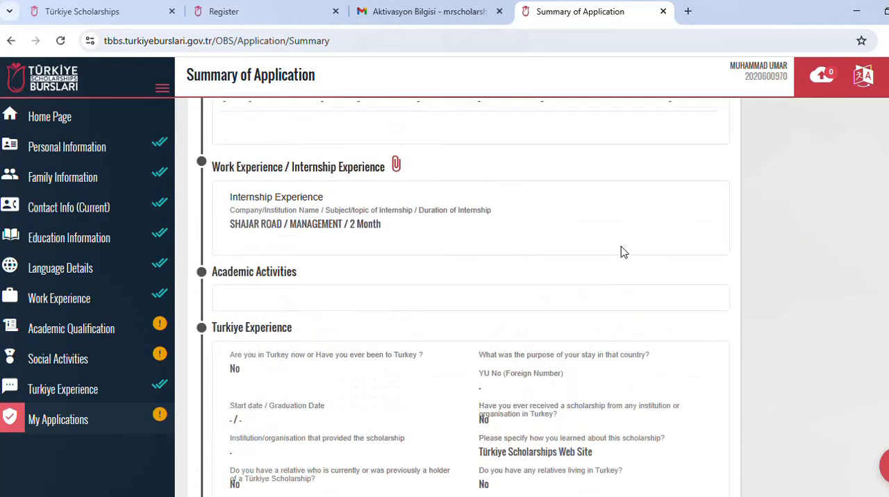
scroll(621, 250, up, 5)
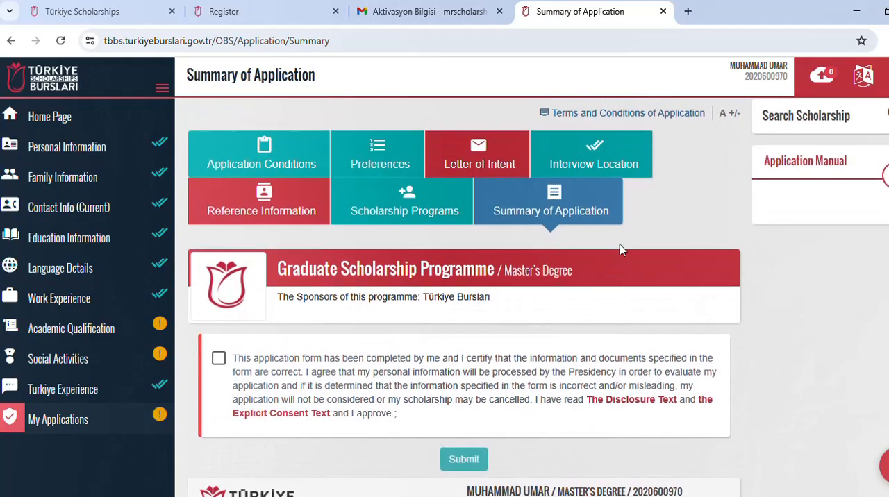
Step: Certify that the application information and documents are correct and approve the Disclosure Text and Explicit Consent Text
click(218, 367)
scroll(507, 405, down, 2)
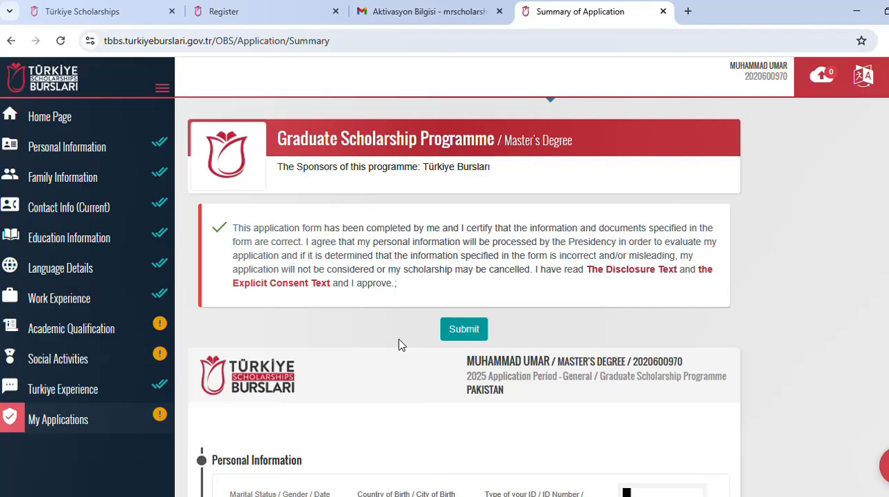
scroll(399, 345, up, 2)
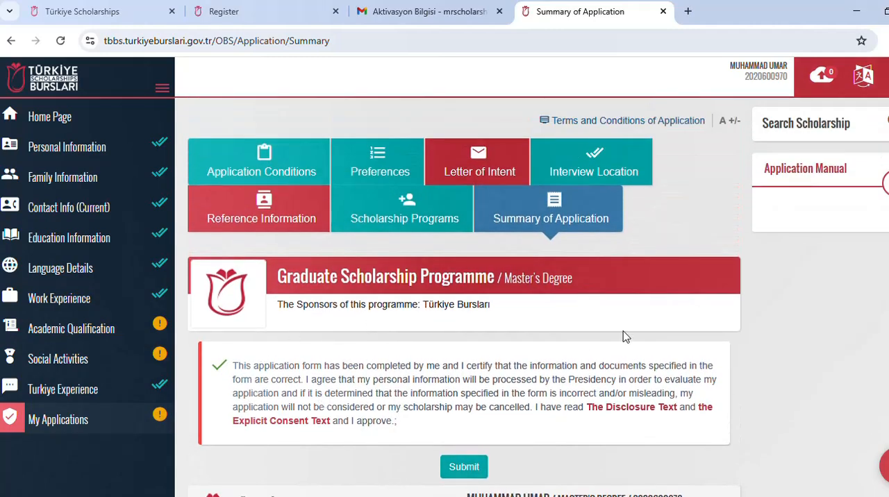